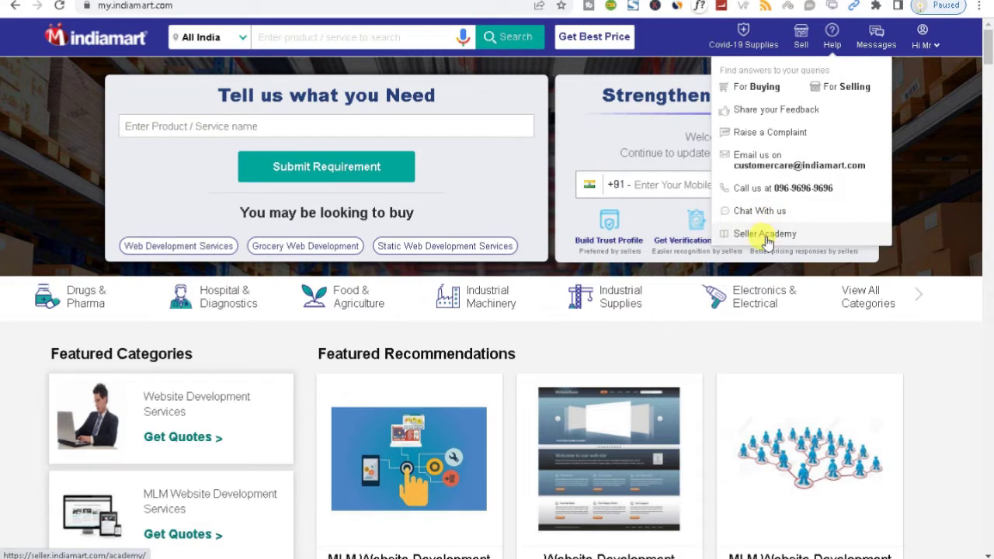
Scroll through the DirList homepage's pricing, blogs and newsletter footer, then back to the top search banner
{"action": "left_click", "coordinate": [751, 236]}
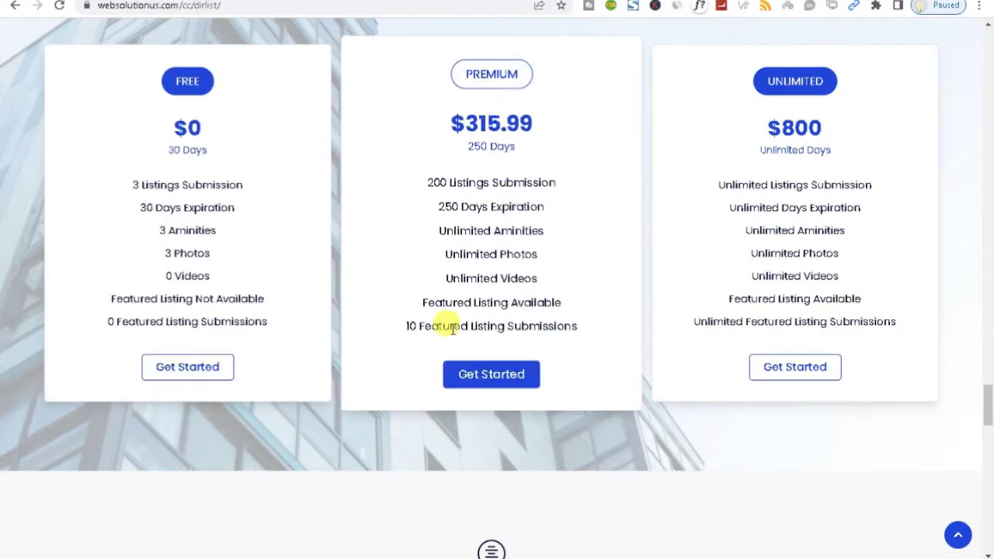
{"action": "mouse_move", "coordinate": [987, 399]}
{"action": "left_mouse_down"}
{"action": "mouse_move", "coordinate": [987, 363]}
{"action": "mouse_move", "coordinate": [987, 404]}
{"action": "left_mouse_up"}
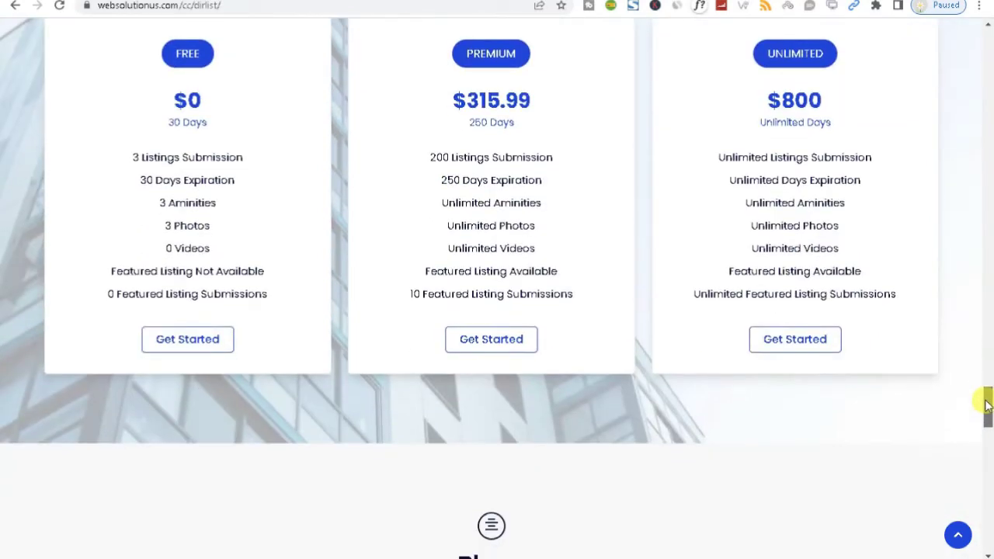
{"action": "left_click_drag", "start_coordinate": [987, 402], "coordinate": [987, 439]}
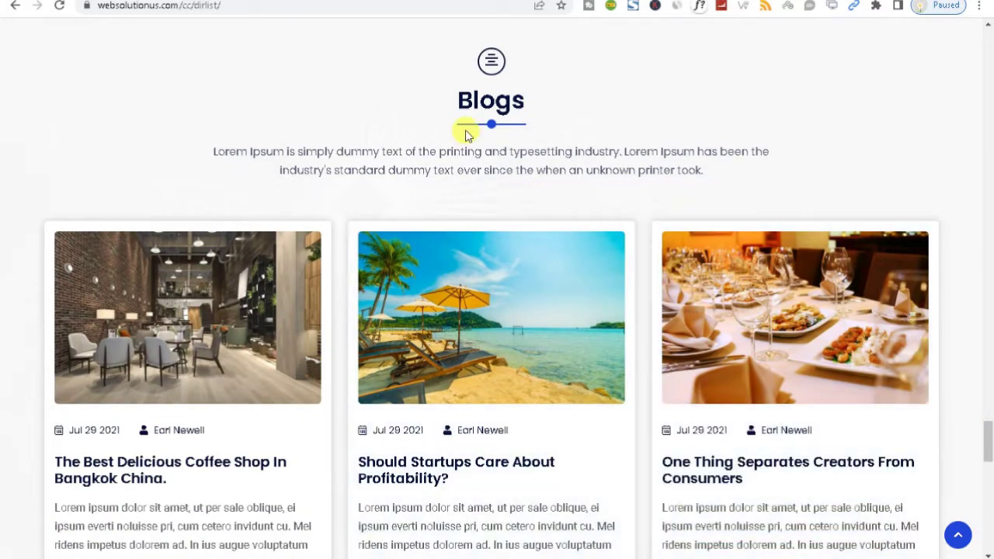
{"action": "left_click_drag", "start_coordinate": [458, 113], "coordinate": [542, 114]}
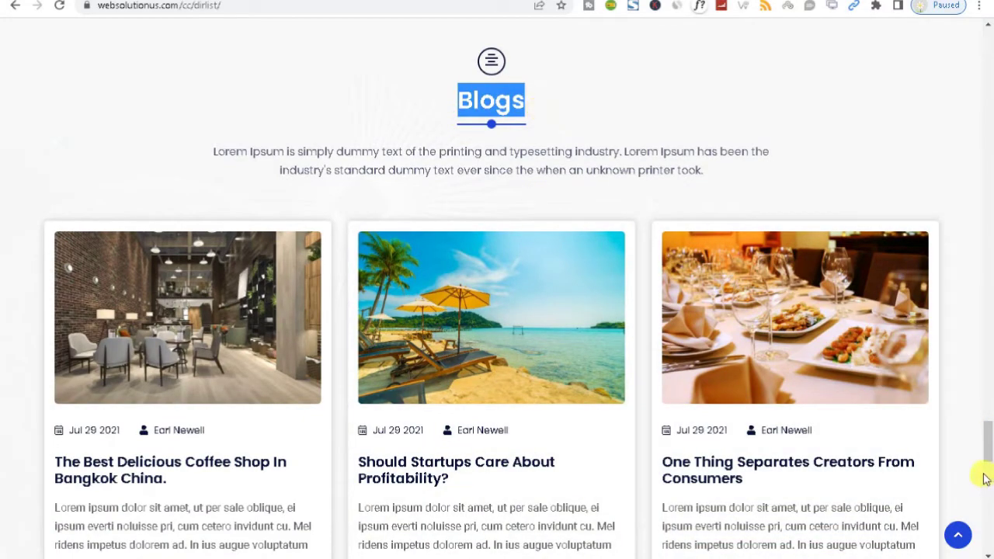
{"action": "left_click_drag", "start_coordinate": [989, 438], "coordinate": [990, 499]}
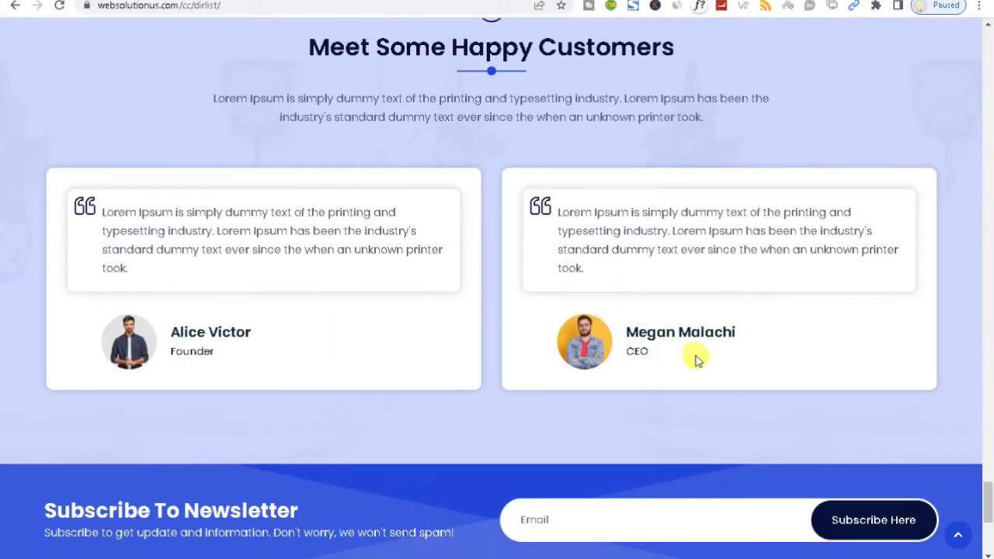
{"action": "left_click_drag", "start_coordinate": [988, 503], "coordinate": [987, 535]}
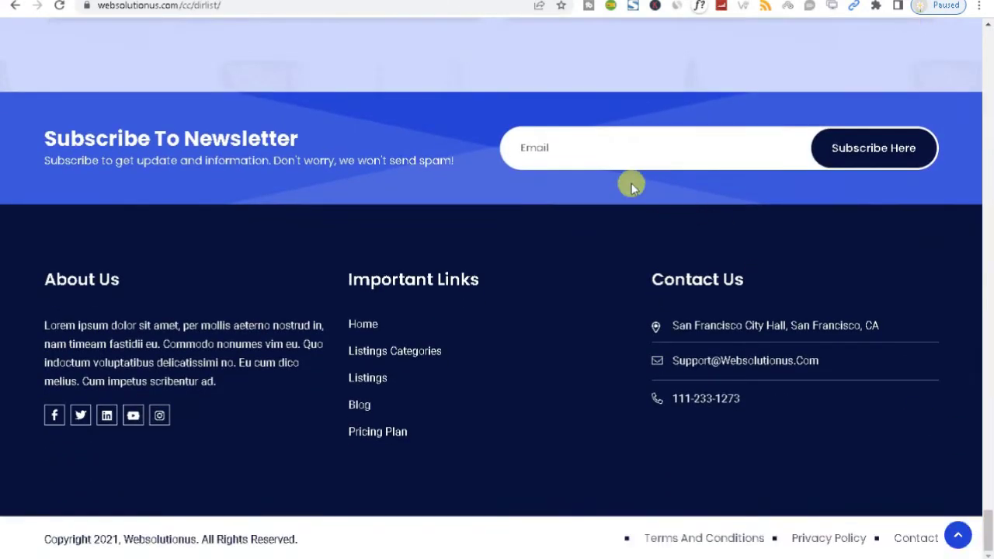
{"action": "left_click", "coordinate": [605, 160]}
{"action": "left_click", "coordinate": [415, 203]}
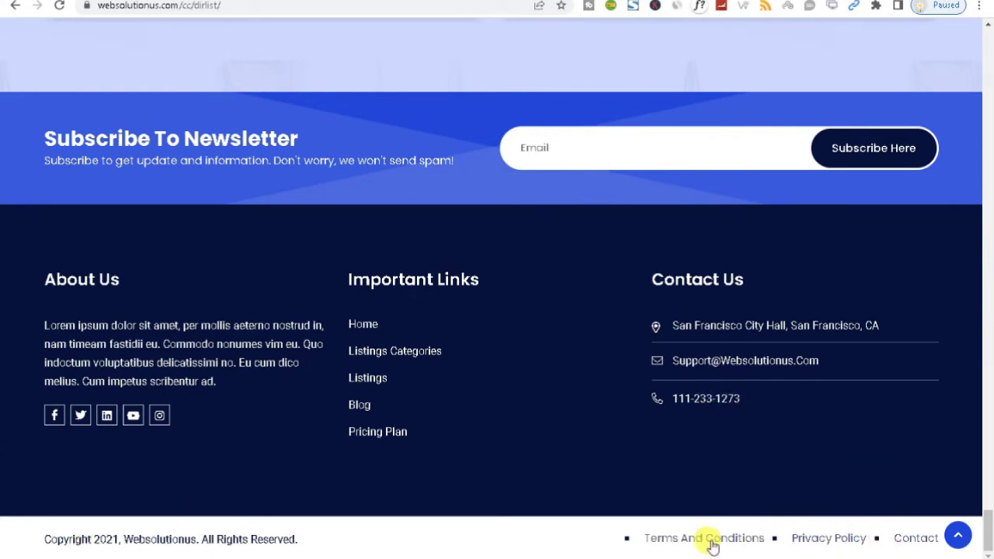
{"action": "left_click_drag", "start_coordinate": [988, 515], "coordinate": [989, 32]}
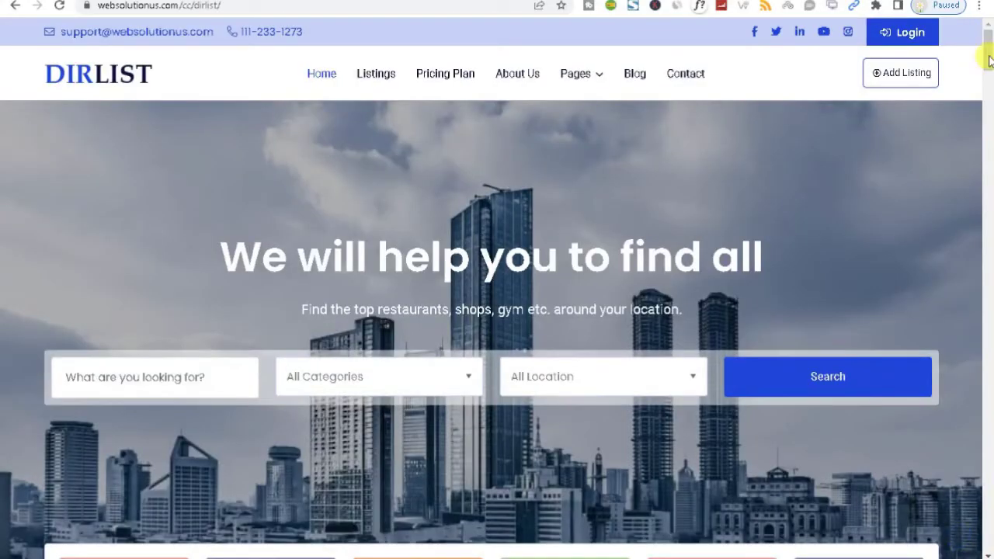
Open the Listings page and filter the results by the Alcohol amenity
{"action": "left_click", "coordinate": [375, 84]}
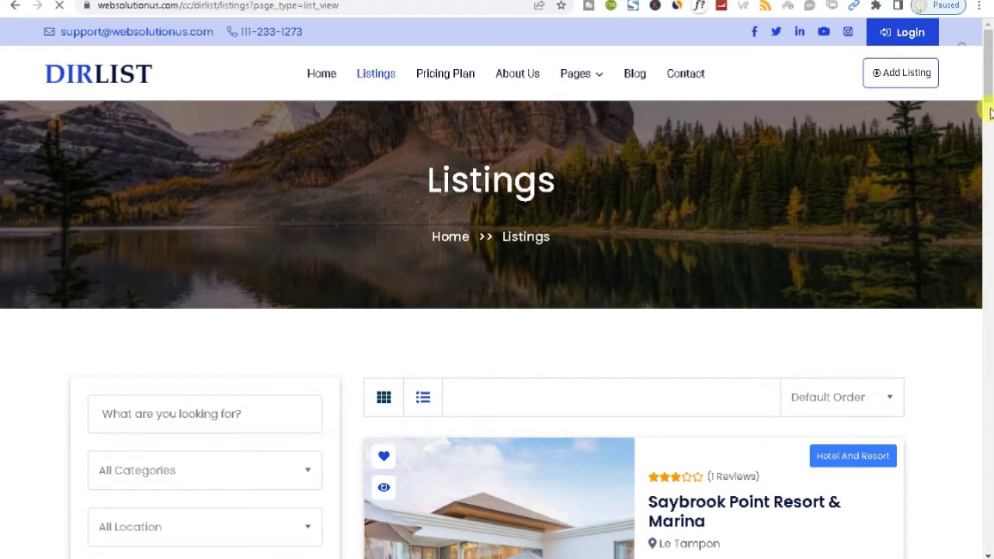
{"action": "left_click_drag", "start_coordinate": [987, 87], "coordinate": [988, 140]}
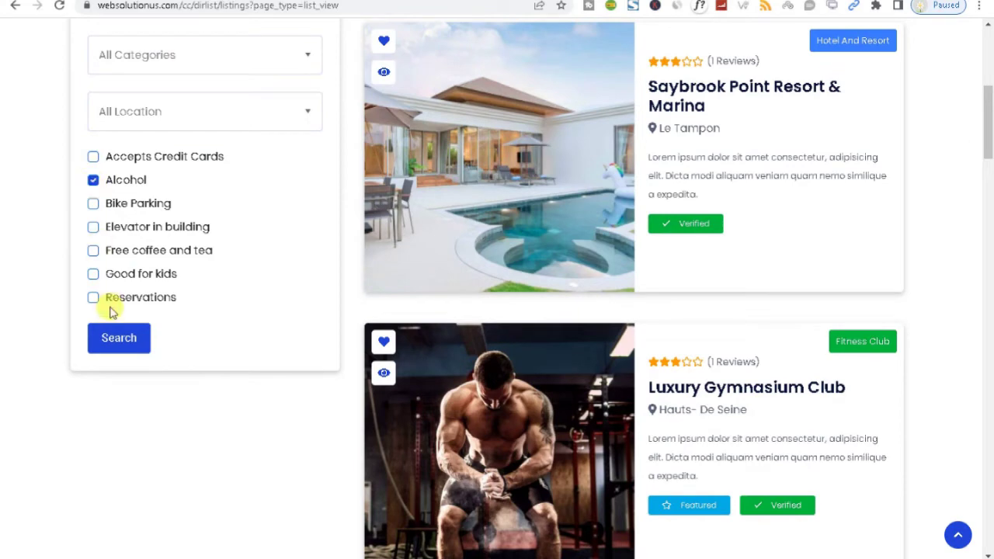
{"action": "left_click", "coordinate": [107, 340]}
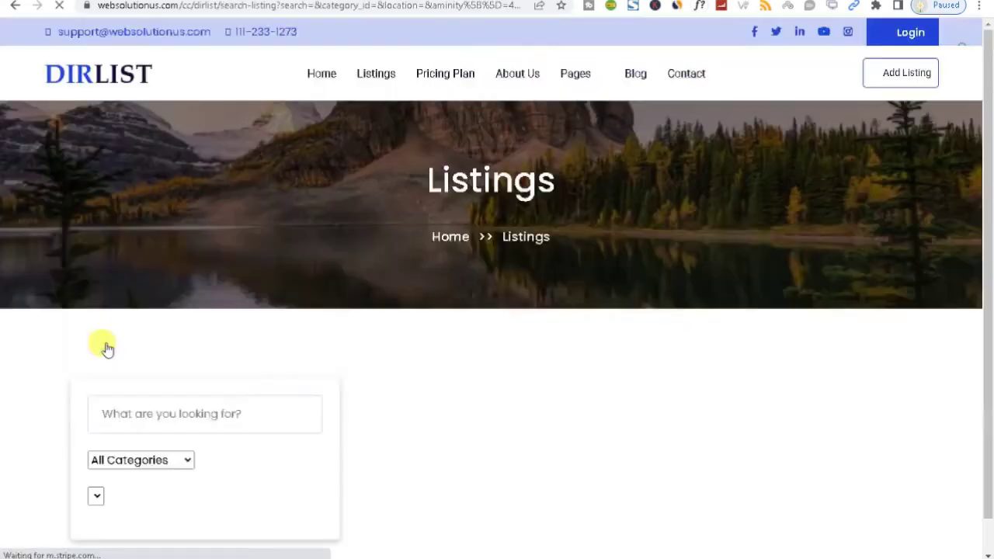
{"action": "mouse_move", "coordinate": [989, 105]}
{"action": "left_mouse_down"}
{"action": "mouse_move", "coordinate": [987, 144]}
{"action": "mouse_move", "coordinate": [987, 88]}
{"action": "left_mouse_up"}
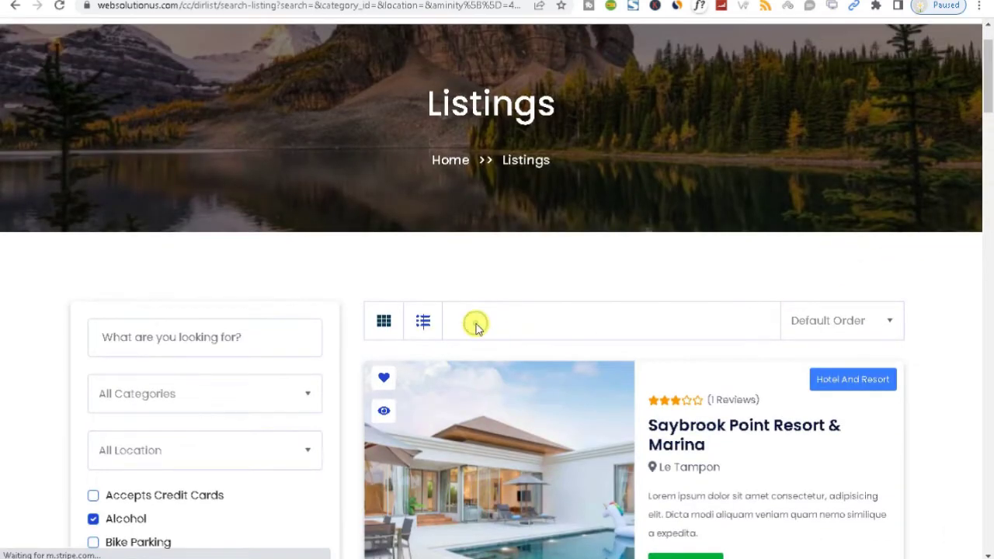
Show the Alcohol-filtered results in grid layout and scroll through them
{"action": "left_click", "coordinate": [422, 322]}
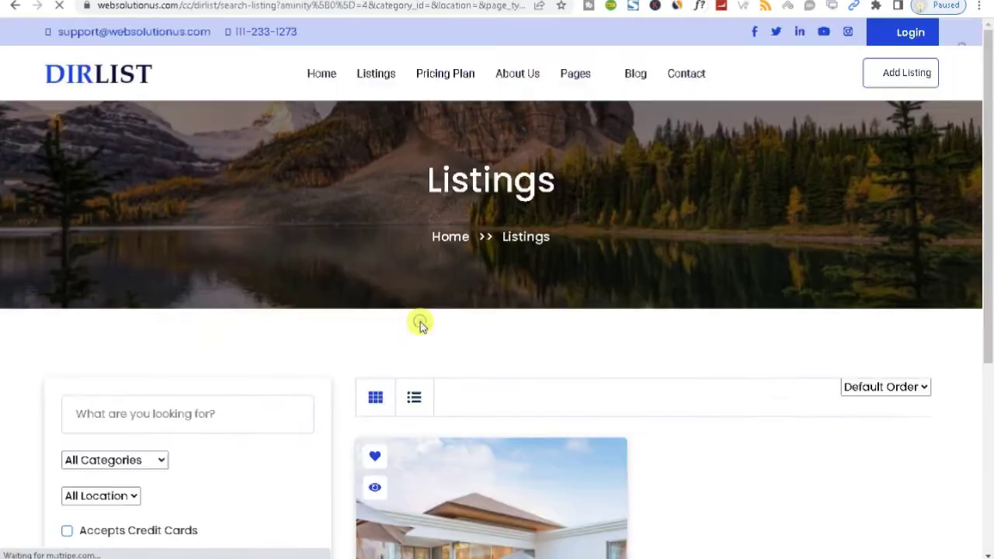
{"action": "scroll", "coordinate": [981, 157], "scroll_direction": "down", "scroll_amount": 3}
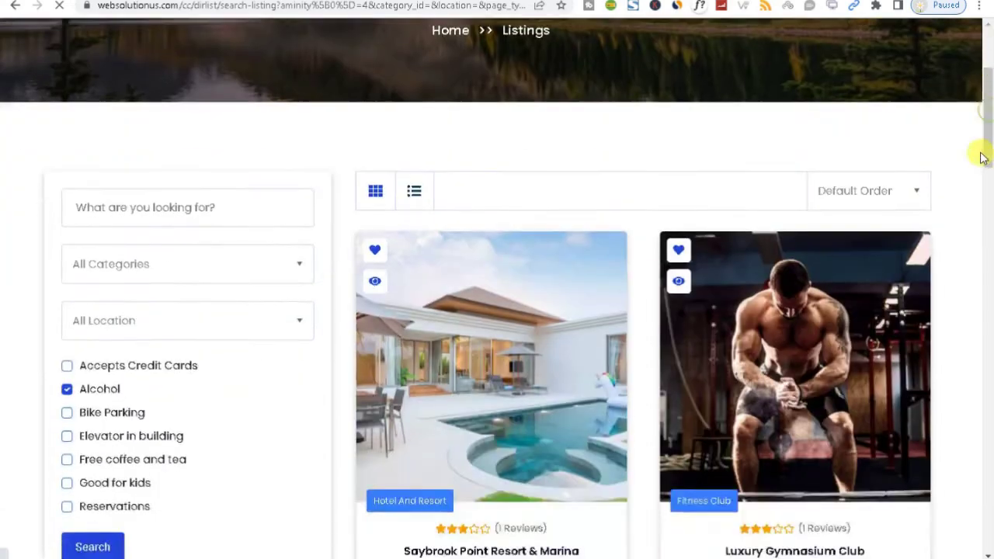
{"action": "scroll", "coordinate": [981, 158], "scroll_direction": "down", "scroll_amount": 3}
{"action": "scroll", "coordinate": [978, 191], "scroll_direction": "up", "scroll_amount": 3}
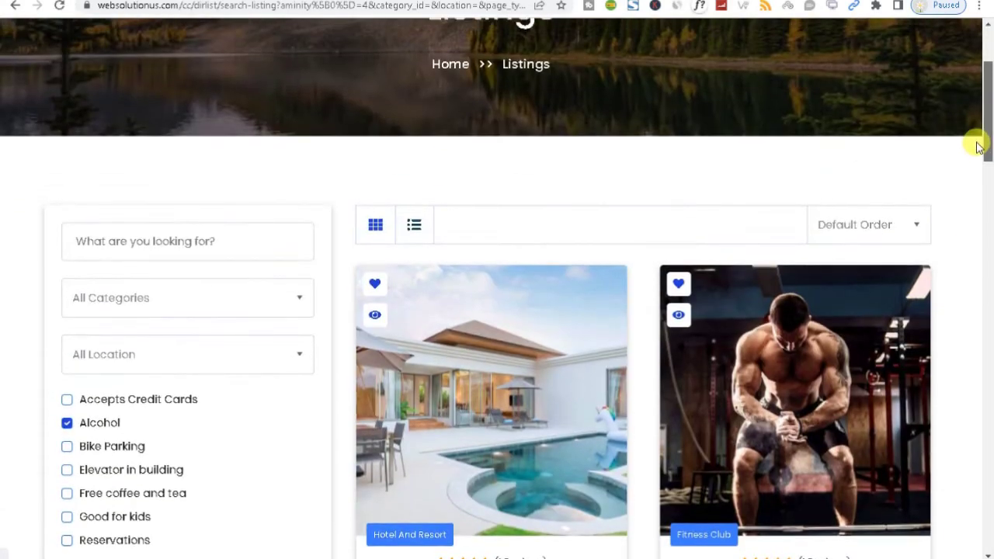
{"action": "scroll", "coordinate": [975, 155], "scroll_direction": "down", "scroll_amount": 2}
{"action": "scroll", "coordinate": [974, 159], "scroll_direction": "up", "scroll_amount": 1}
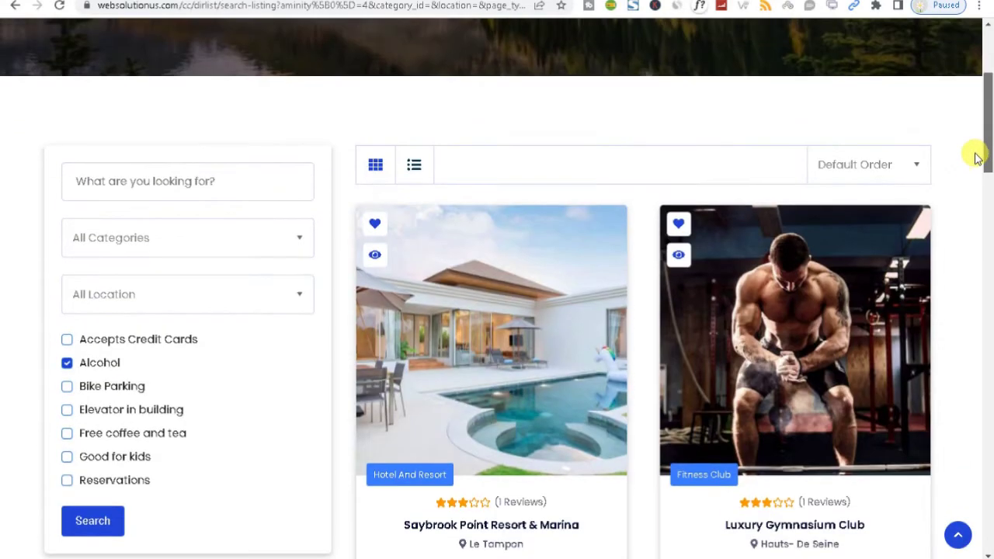
{"action": "left_click", "coordinate": [375, 167]}
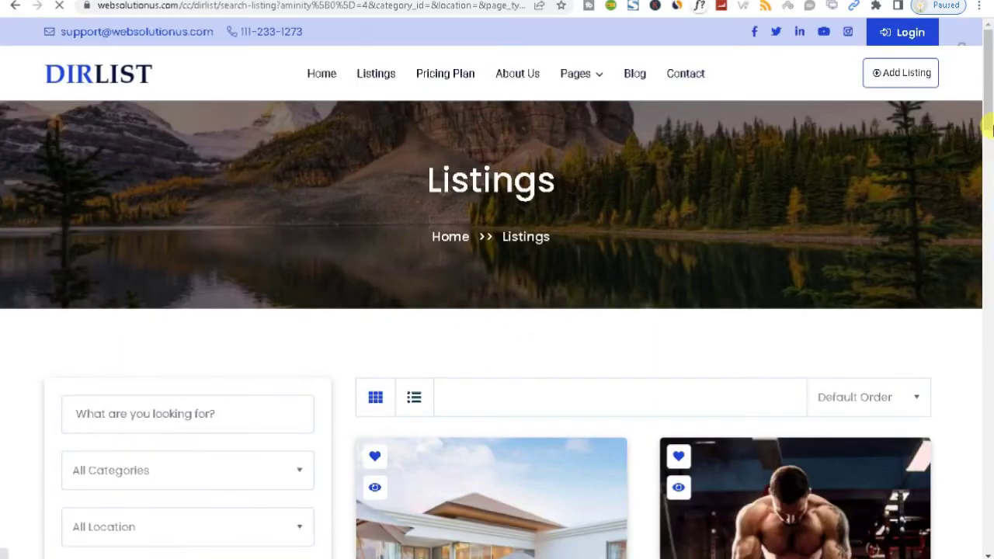
{"action": "scroll", "coordinate": [990, 128], "scroll_direction": "down", "scroll_amount": 4}
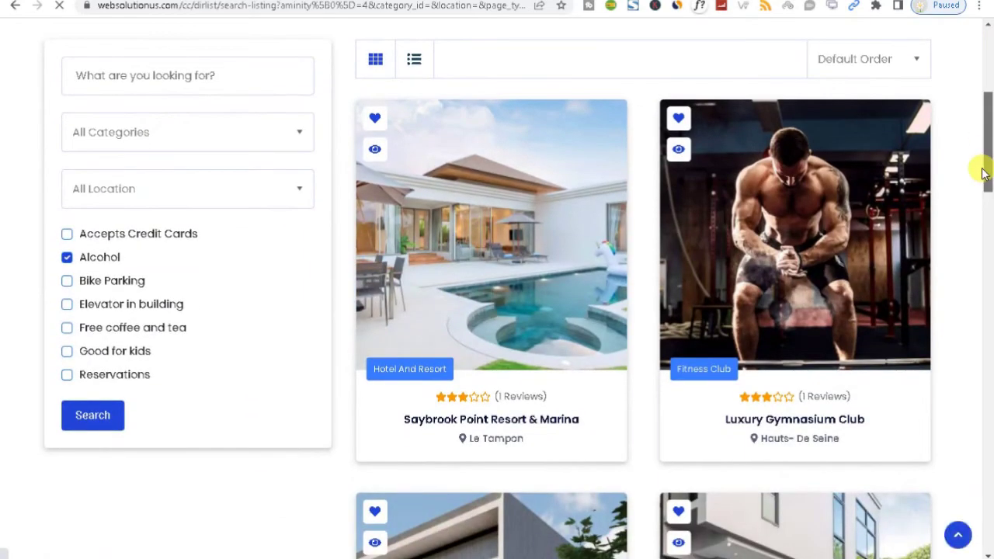
{"action": "scroll", "coordinate": [982, 167], "scroll_direction": "up", "scroll_amount": 1}
Return the results to list layout, led by Saybrook Point Resort & Marina
{"action": "left_click", "coordinate": [419, 120]}
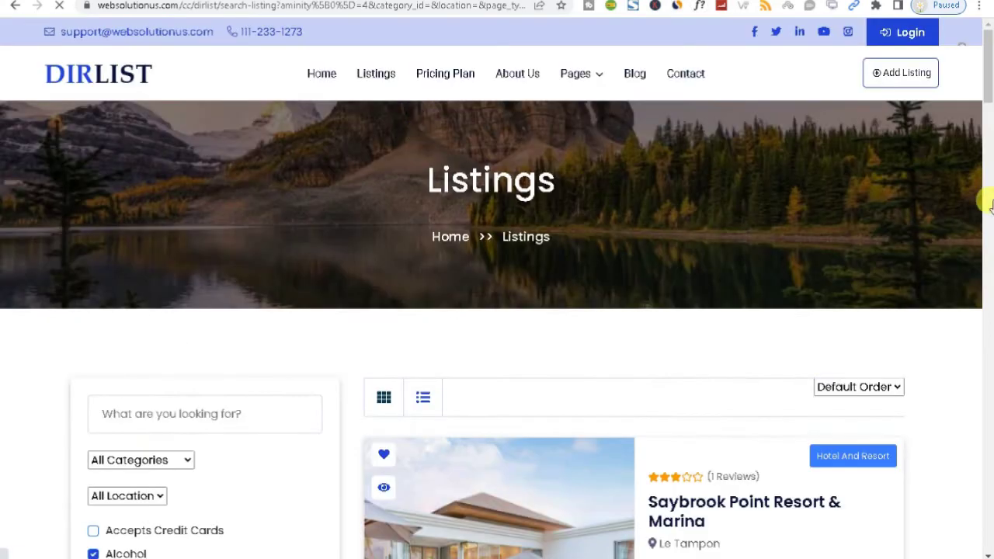
{"action": "scroll", "coordinate": [982, 155], "scroll_direction": "down", "scroll_amount": 5}
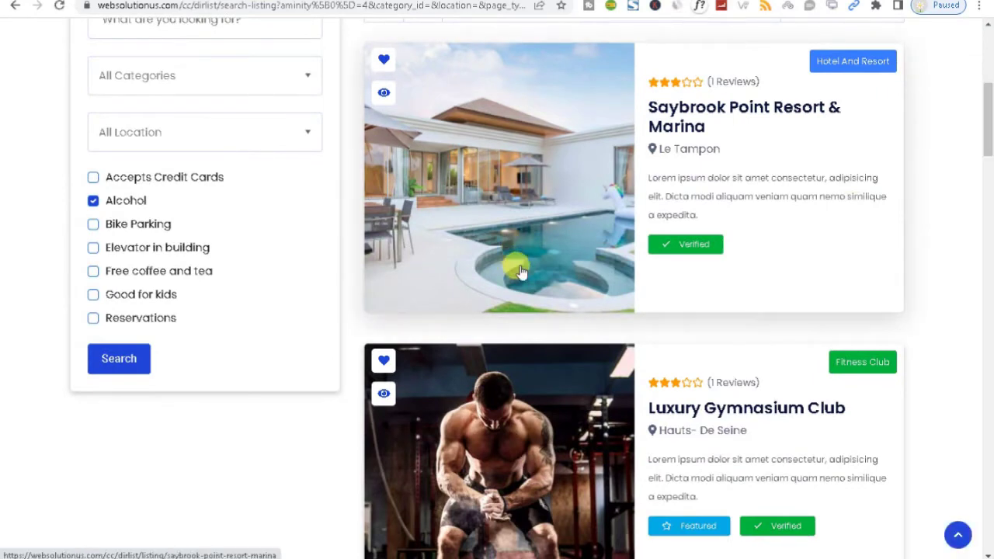
{"action": "left_click_drag", "start_coordinate": [987, 112], "coordinate": [987, 26]}
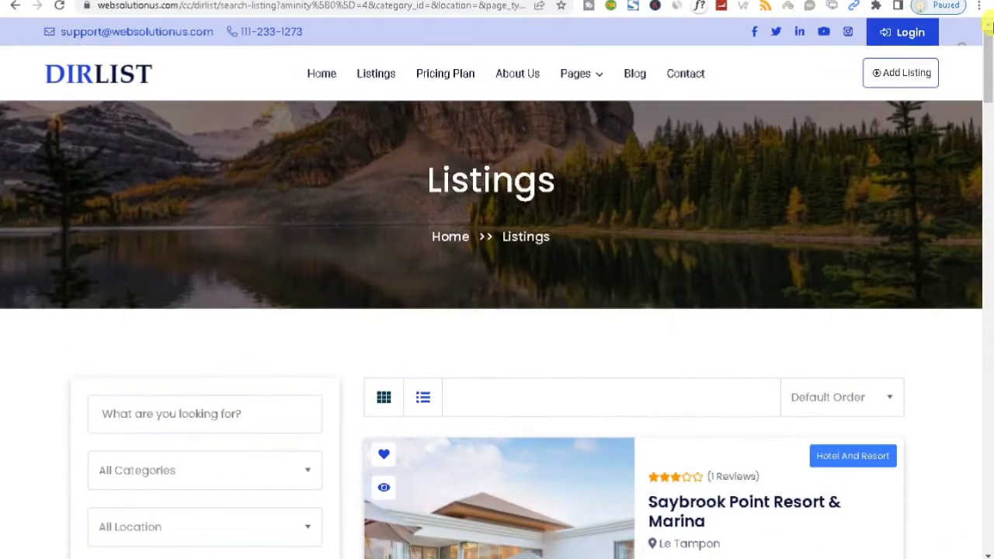
Visit the Pricing Plan, About Us and Custom Page 1 pages
{"action": "left_click", "coordinate": [429, 73]}
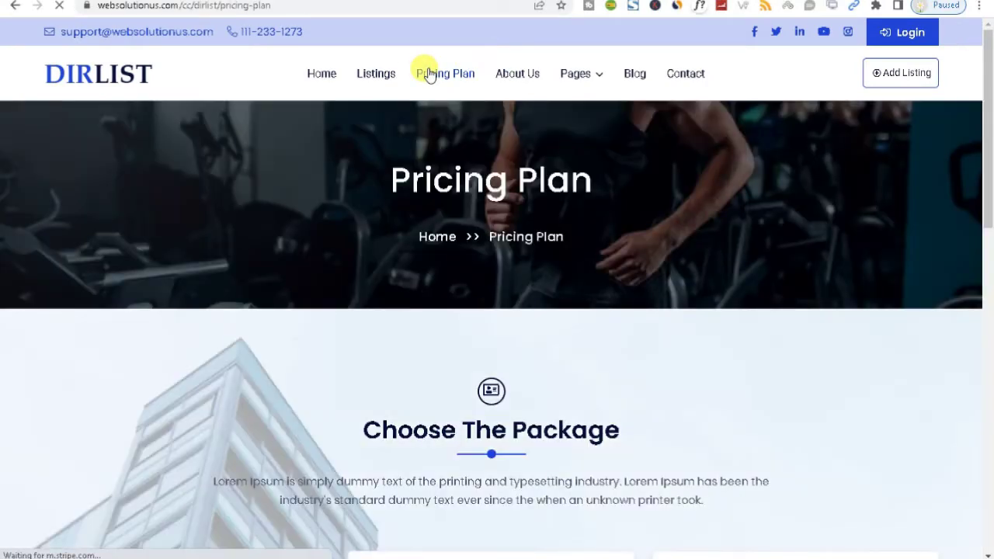
{"action": "mouse_move", "coordinate": [987, 126]}
{"action": "left_mouse_down"}
{"action": "mouse_move", "coordinate": [989, 430]}
{"action": "mouse_move", "coordinate": [989, 127]}
{"action": "left_mouse_up"}
{"action": "left_click", "coordinate": [500, 78]}
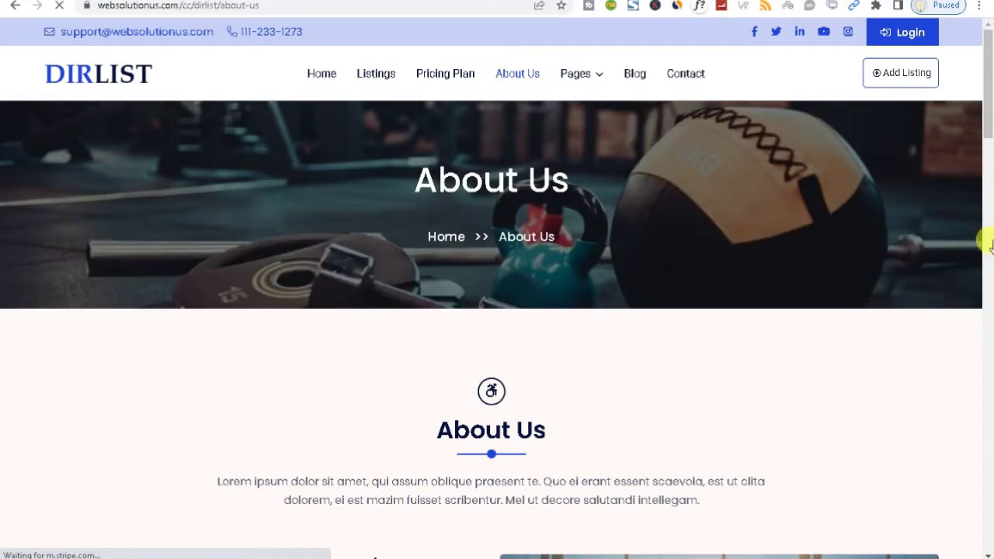
{"action": "left_click_drag", "start_coordinate": [988, 117], "coordinate": [986, 55]}
{"action": "mouse_move", "coordinate": [586, 72]}
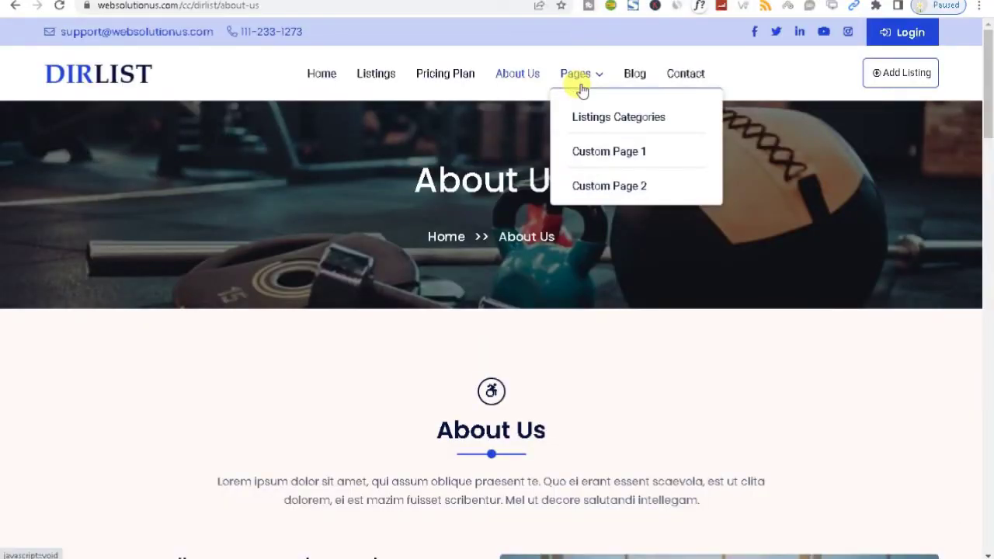
{"action": "left_click", "coordinate": [594, 152]}
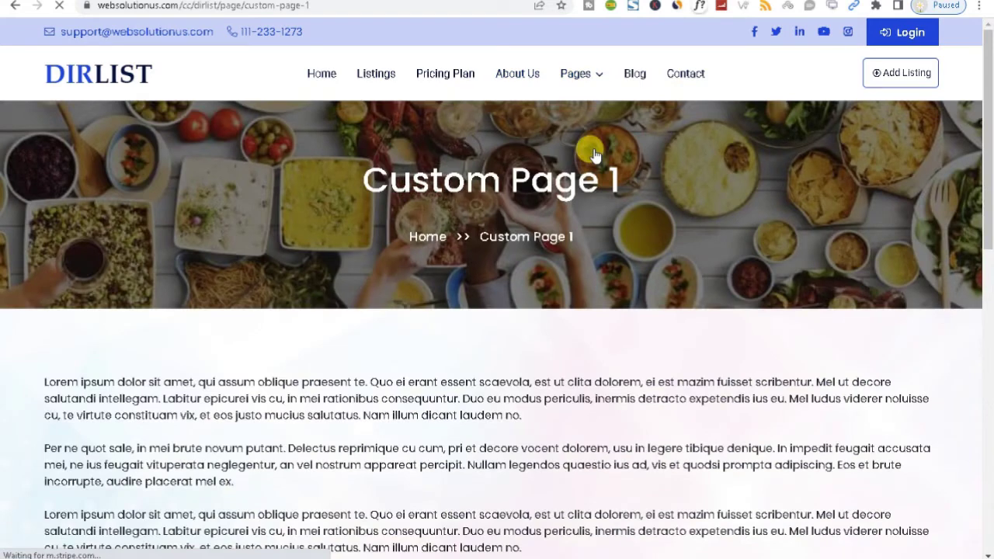
{"action": "left_click", "coordinate": [577, 69]}
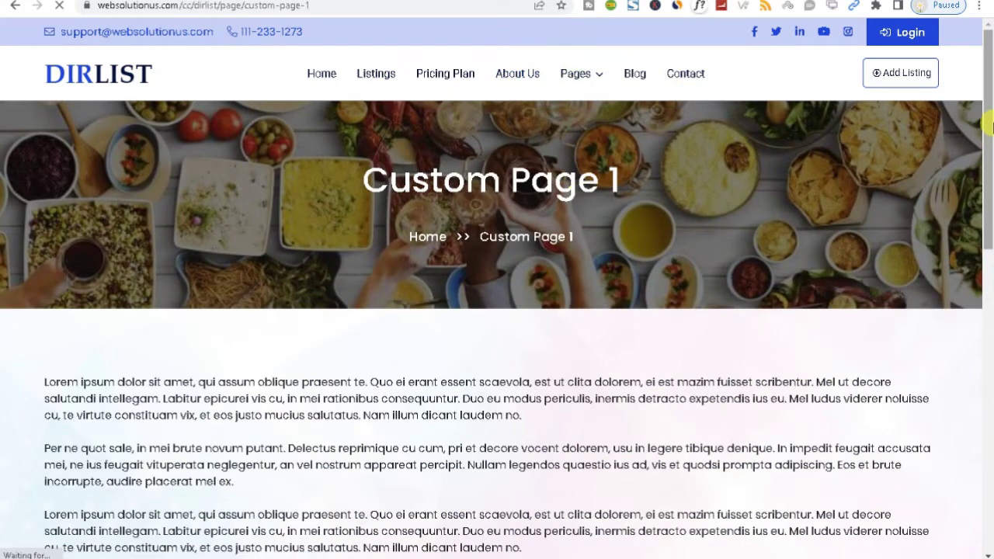
{"action": "left_click_drag", "start_coordinate": [988, 140], "coordinate": [989, 412]}
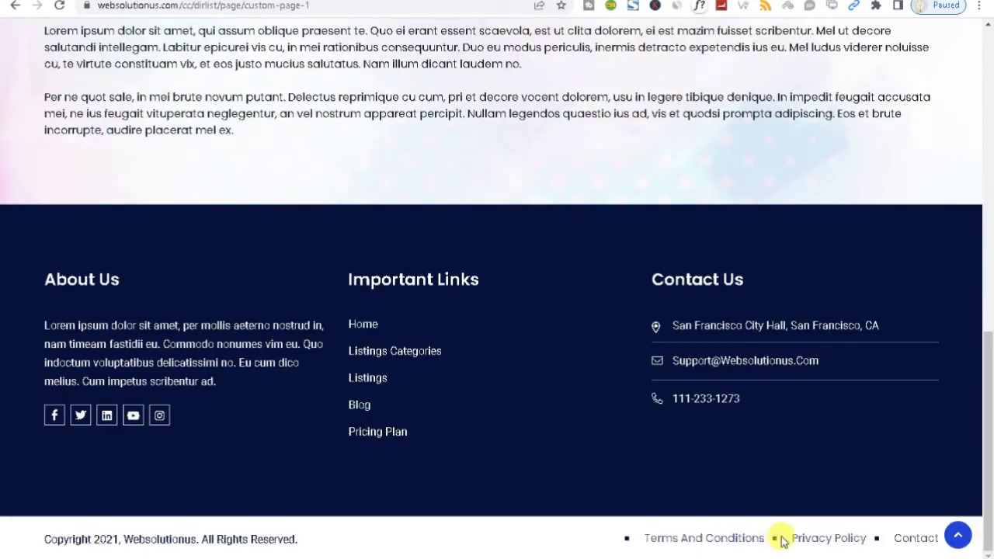
Open the Privacy Policy page from the footer and reload it
{"action": "left_click", "coordinate": [800, 537]}
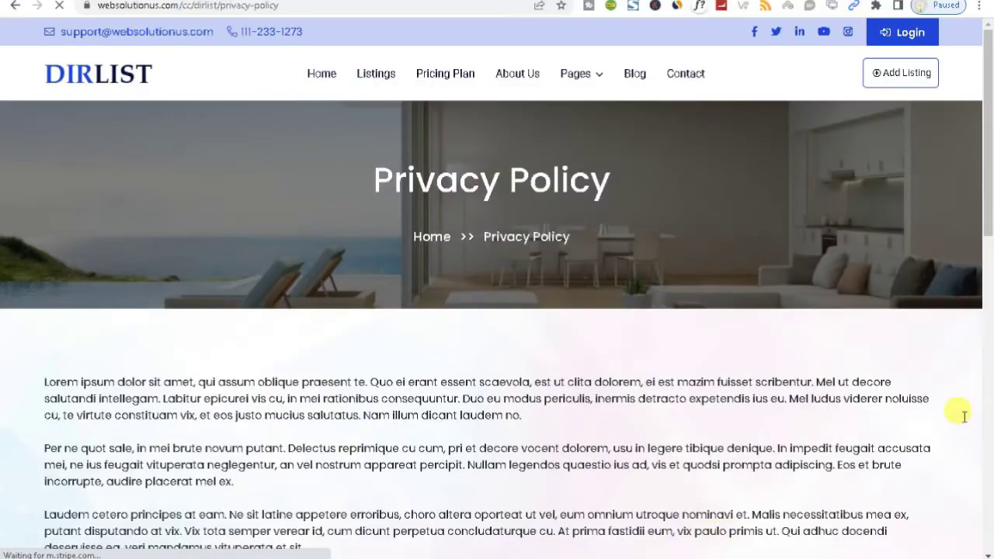
{"action": "left_click_drag", "start_coordinate": [980, 129], "coordinate": [980, 517]}
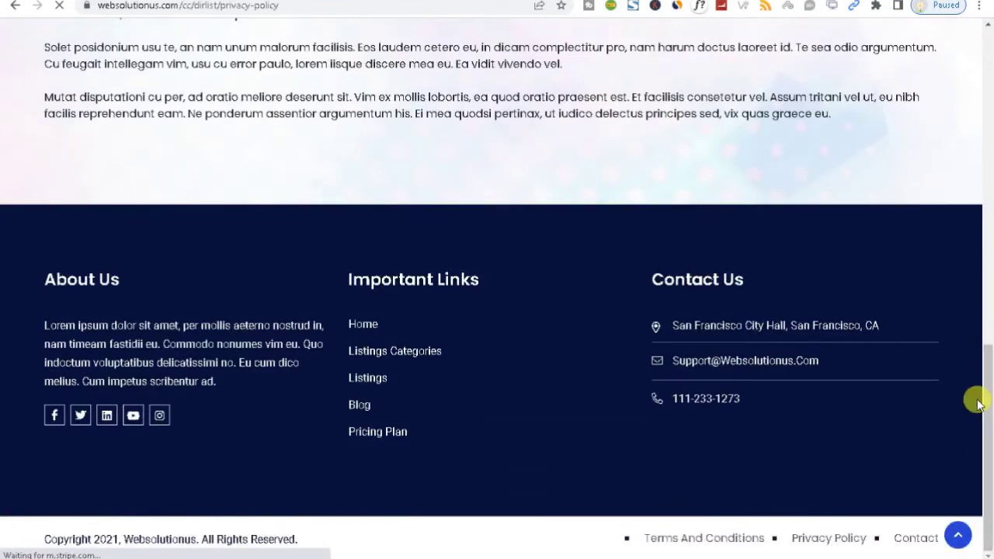
{"action": "key", "text": "ctrl+a"}
{"action": "key", "text": "F5"}
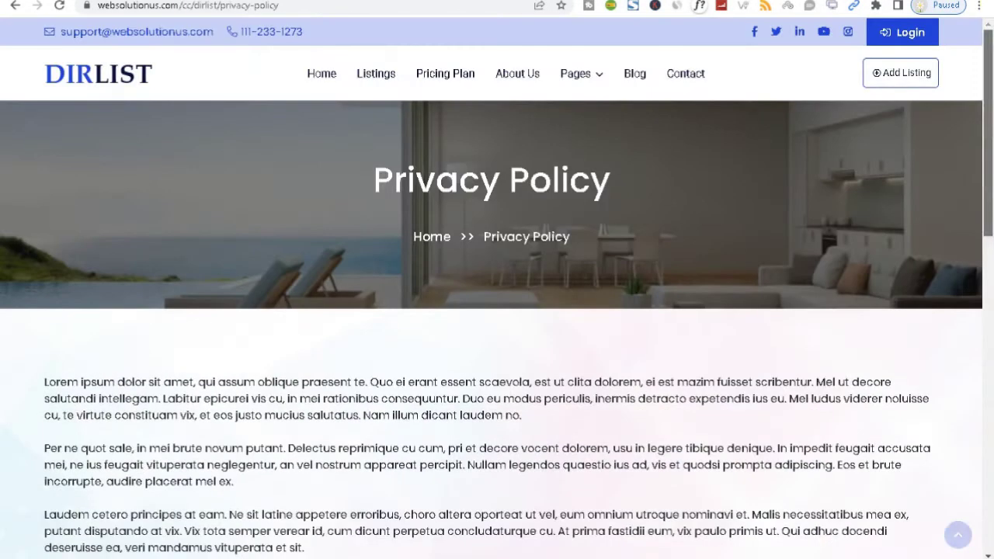
Read the 'Apple IMac With Retina 5K Display Review' blog post, then go to Contact
{"action": "left_click", "coordinate": [633, 75]}
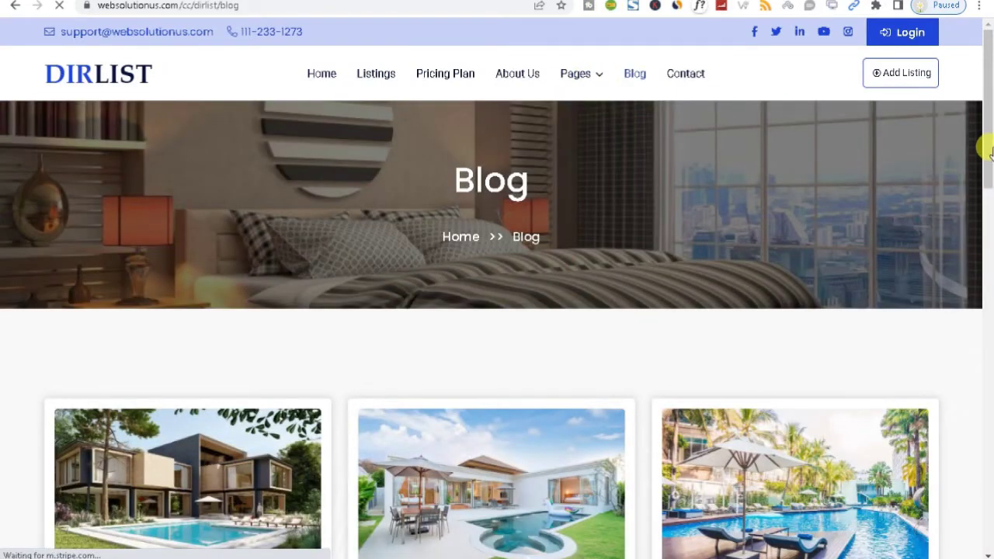
{"action": "left_click_drag", "start_coordinate": [986, 149], "coordinate": [986, 427]}
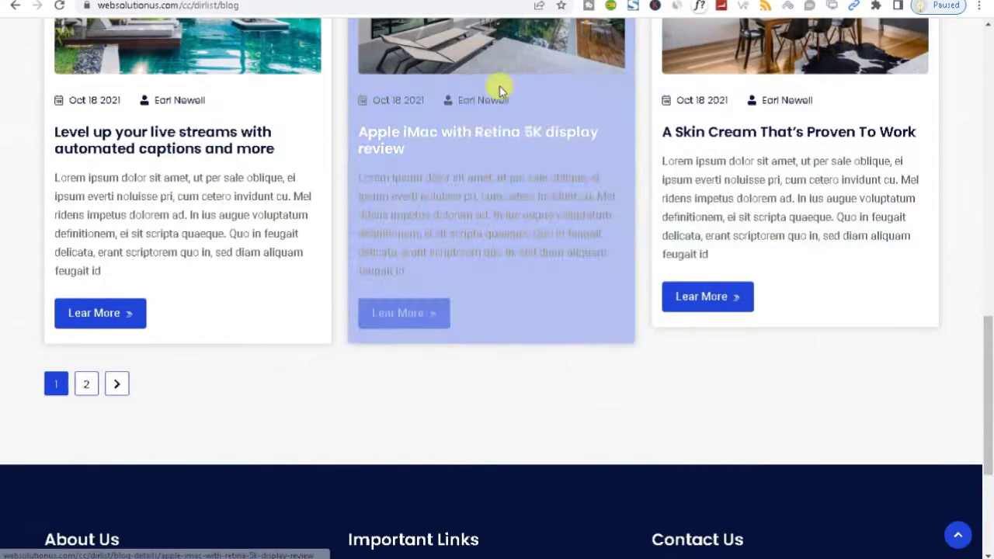
{"action": "left_click", "coordinate": [441, 59]}
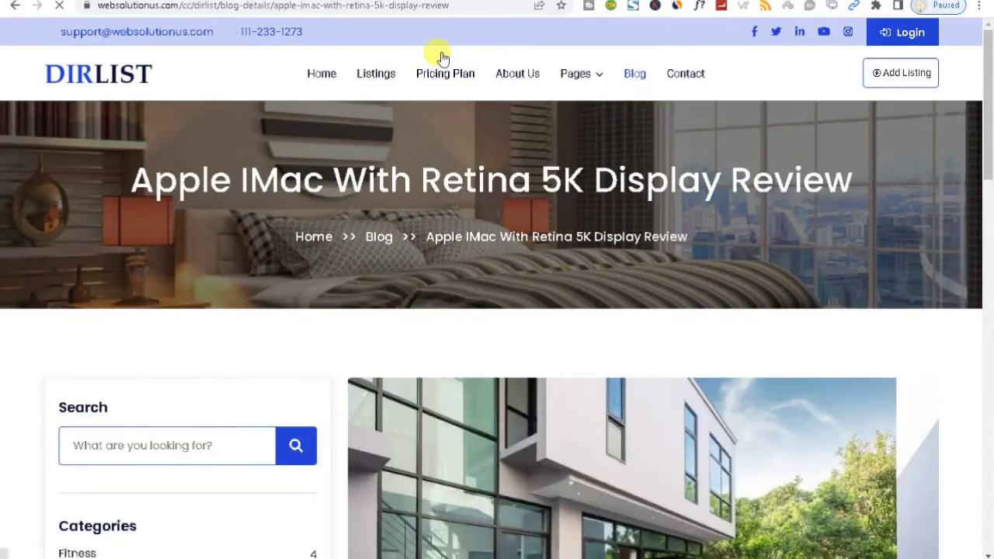
{"action": "left_click_drag", "start_coordinate": [989, 93], "coordinate": [969, 68]}
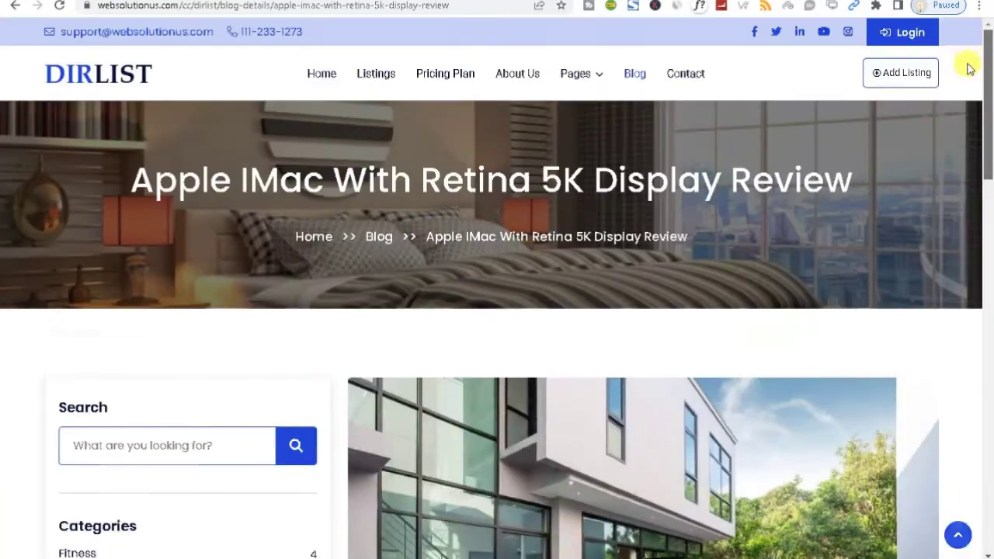
{"action": "left_click", "coordinate": [682, 74]}
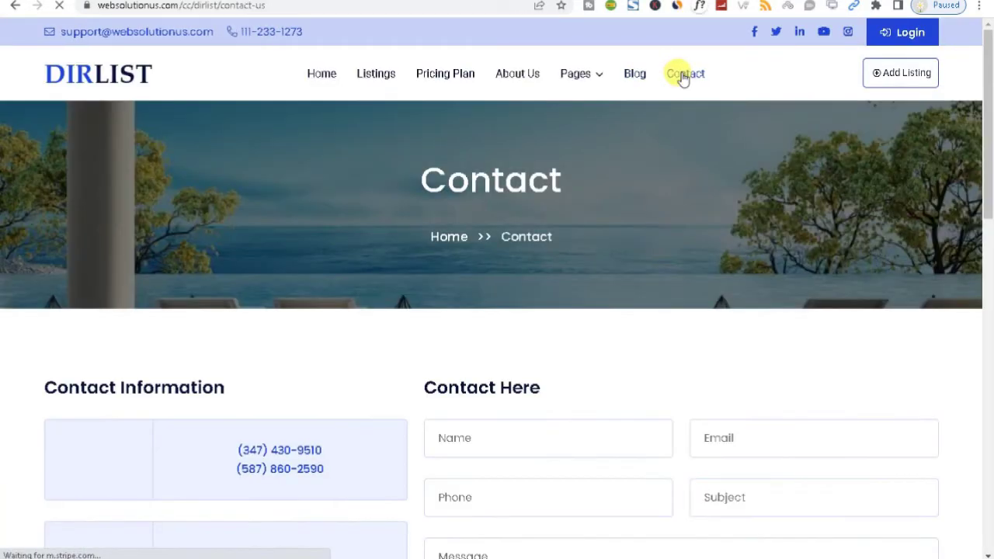
Trigger the Sign In modal via Add Listing, close it, then reopen it with Login
{"action": "left_click_drag", "start_coordinate": [986, 178], "coordinate": [990, 155]}
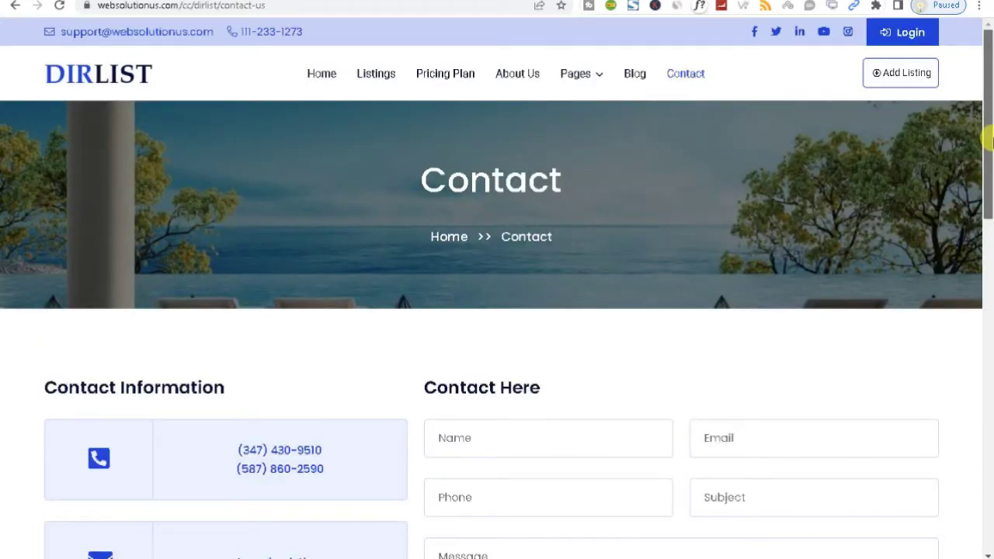
{"action": "left_click", "coordinate": [880, 74]}
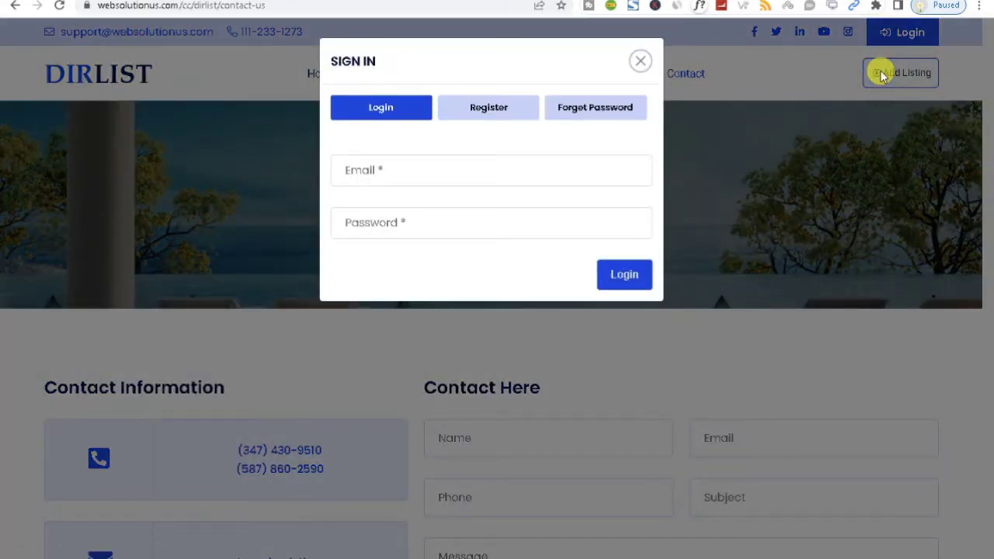
{"action": "left_click", "coordinate": [640, 61]}
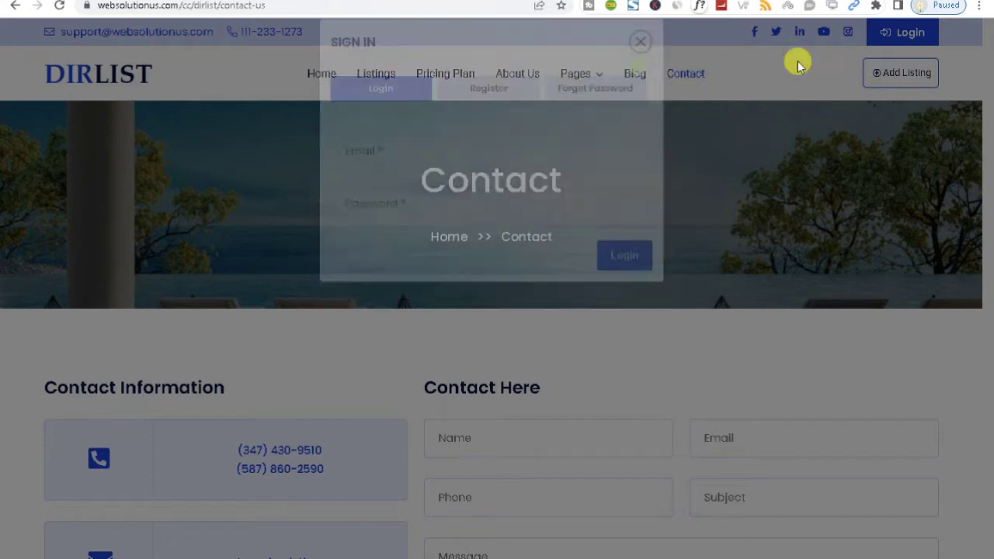
{"action": "left_click", "coordinate": [894, 34]}
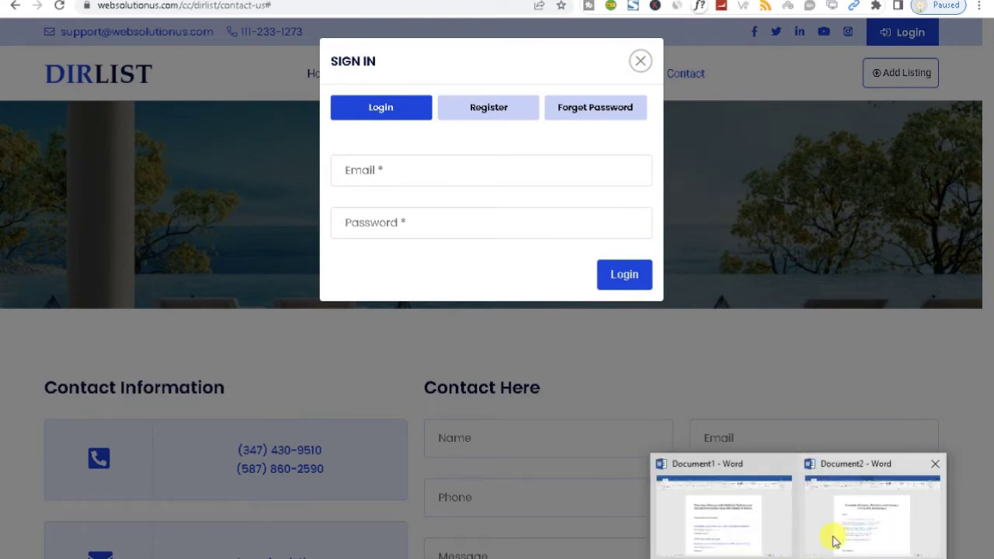
Switch to the Word demo-notes document and select the User Panel login e-mail address
{"action": "left_click", "coordinate": [835, 538]}
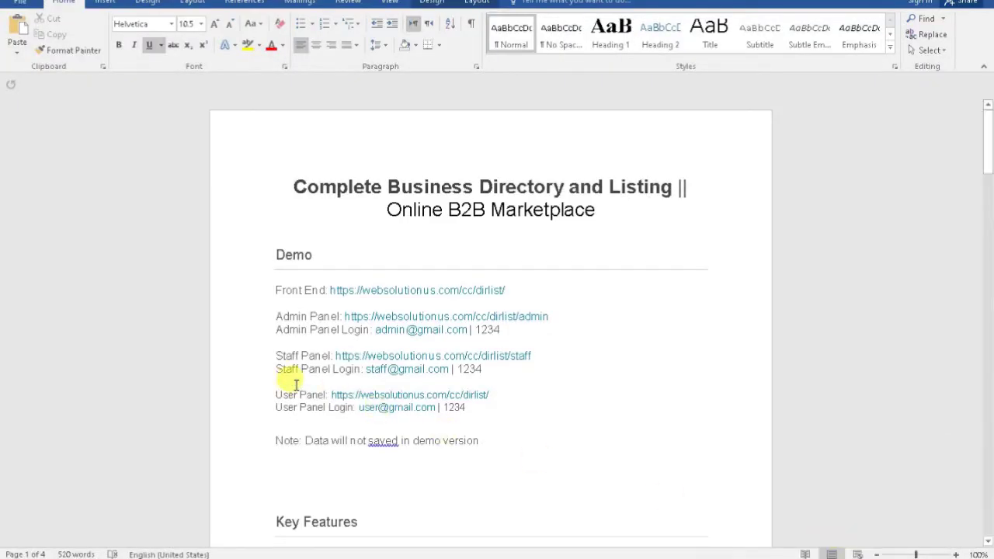
{"action": "left_click", "coordinate": [291, 420]}
{"action": "left_click_drag", "start_coordinate": [296, 398], "coordinate": [383, 409]}
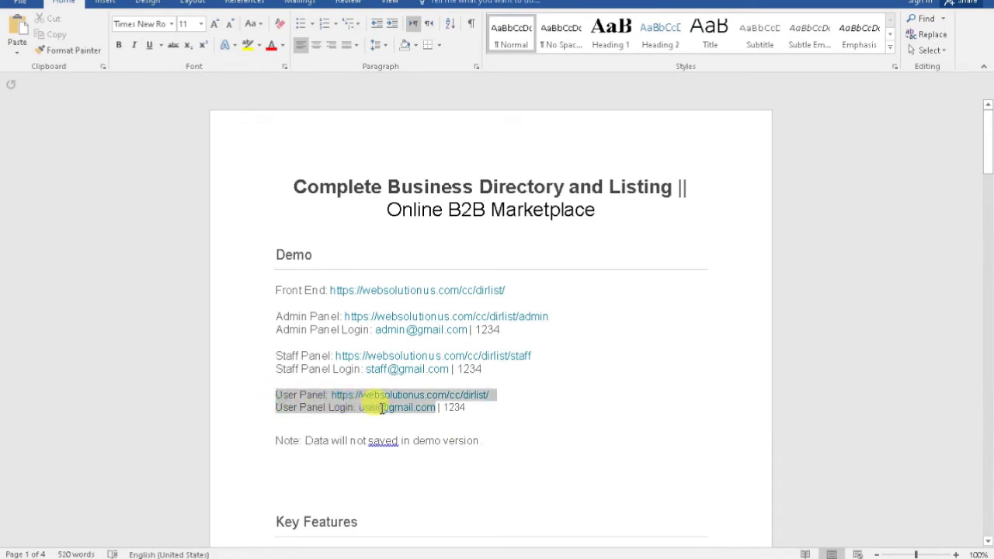
{"action": "left_click", "coordinate": [299, 408]}
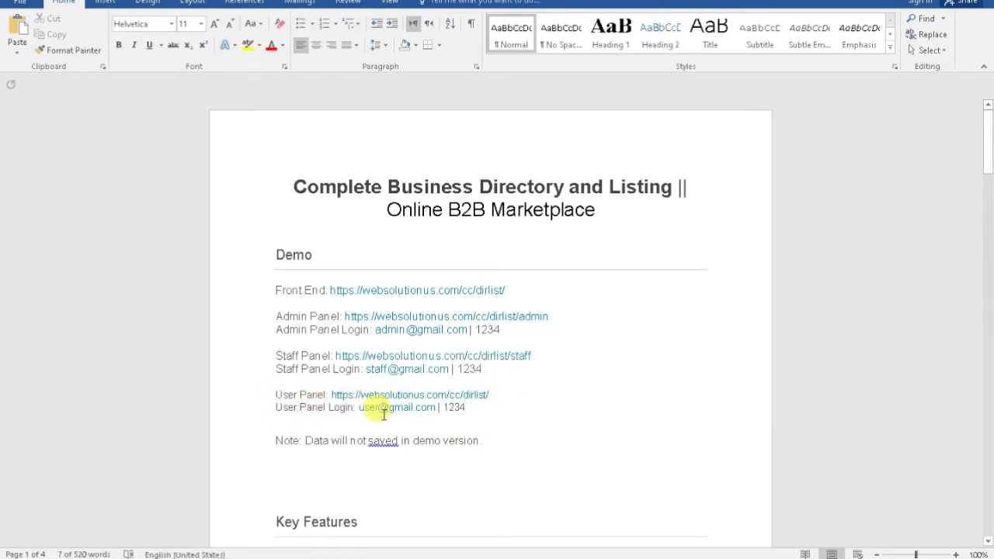
{"action": "left_click_drag", "start_coordinate": [358, 408], "coordinate": [438, 407]}
{"action": "key", "text": "ctrl+c"}
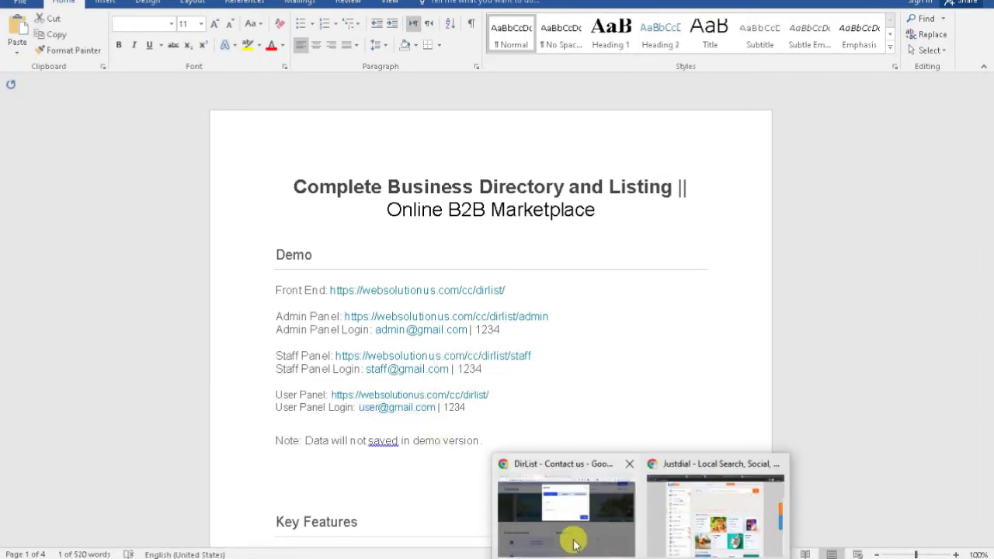
Paste the demo user's e-mail into the Sign In modal, log in, and return to the homepage
{"action": "left_click", "coordinate": [574, 538]}
{"action": "left_click", "coordinate": [393, 169]}
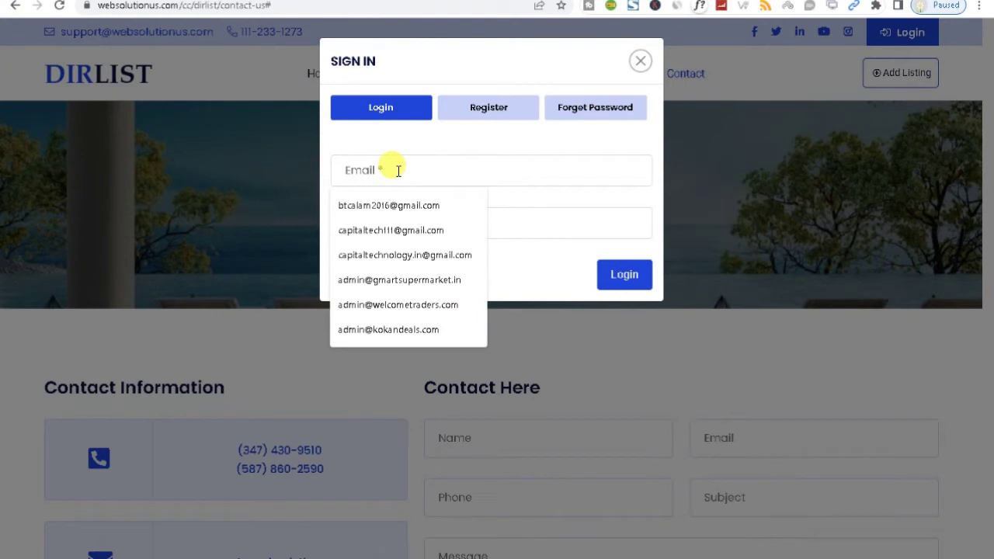
{"action": "key", "text": "ctrl+v"}
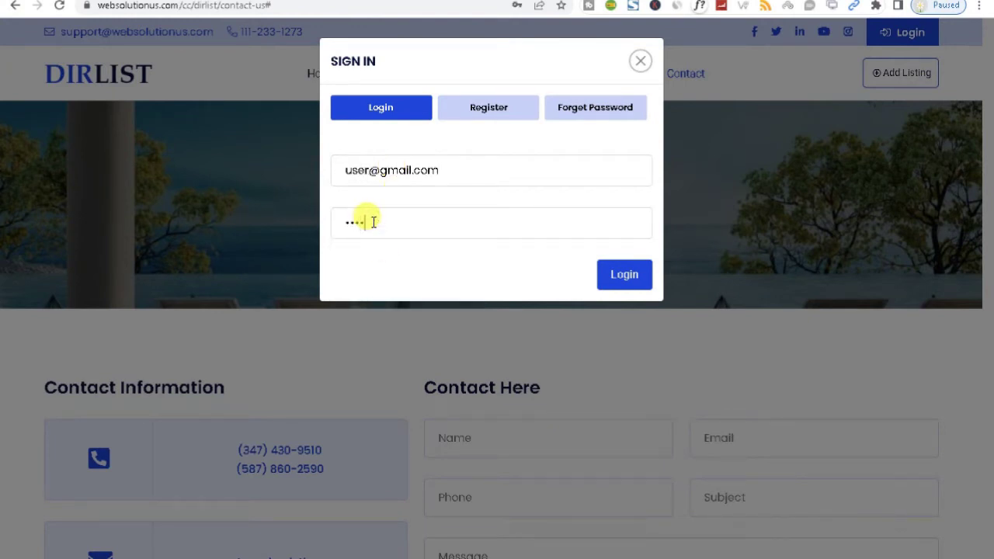
{"action": "left_click", "coordinate": [605, 276]}
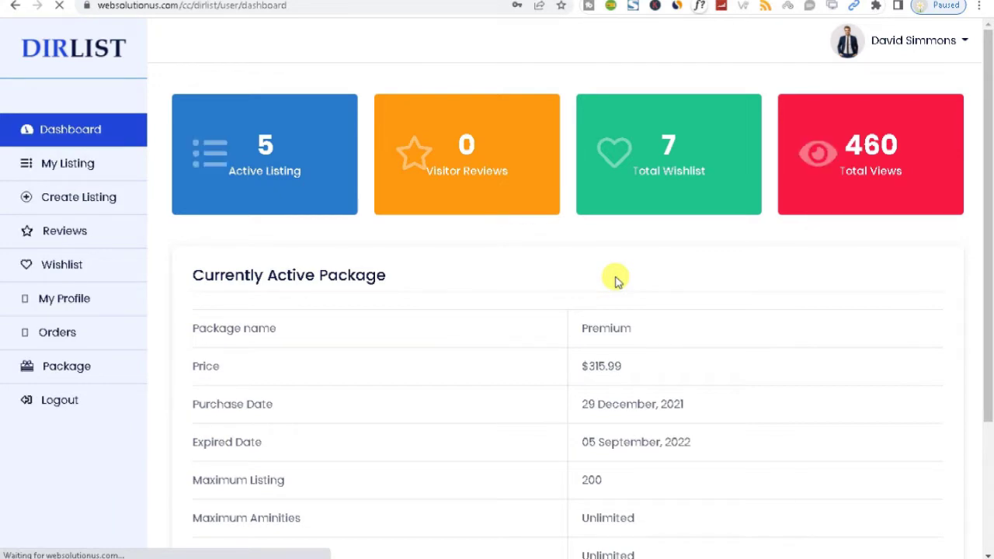
{"action": "left_click", "coordinate": [36, 55]}
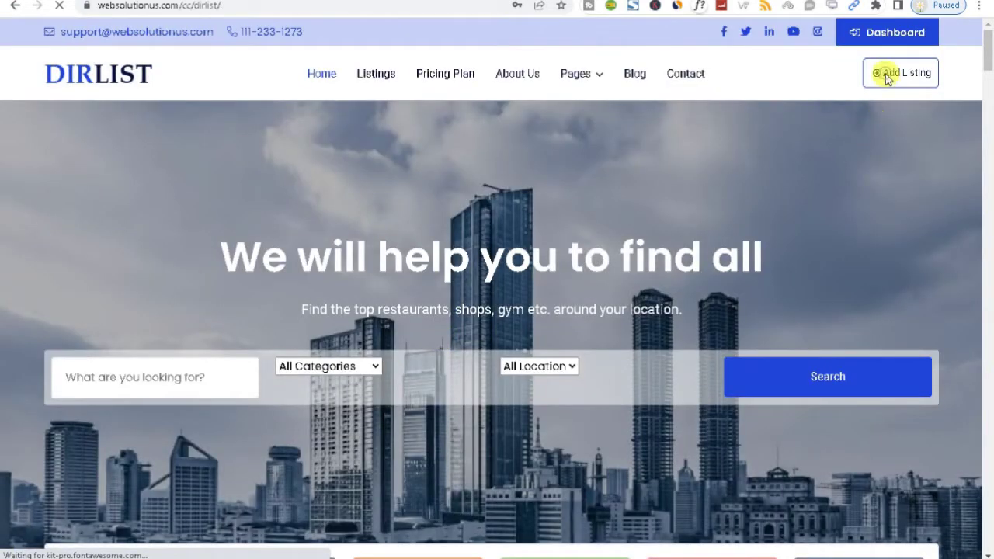
Start a new listing and choose Hotel And Resort as its category
{"action": "left_click", "coordinate": [886, 77]}
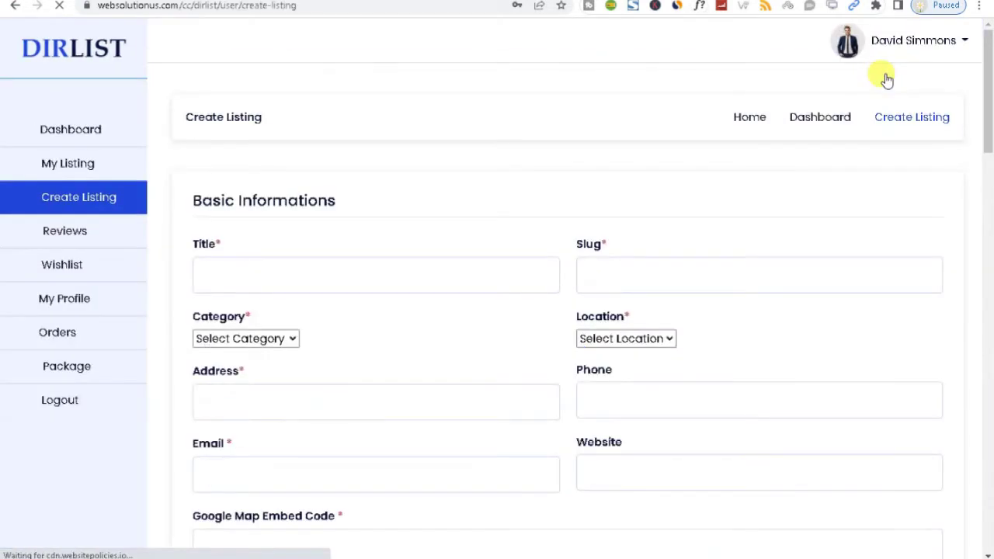
{"action": "left_click_drag", "start_coordinate": [988, 116], "coordinate": [990, 136]}
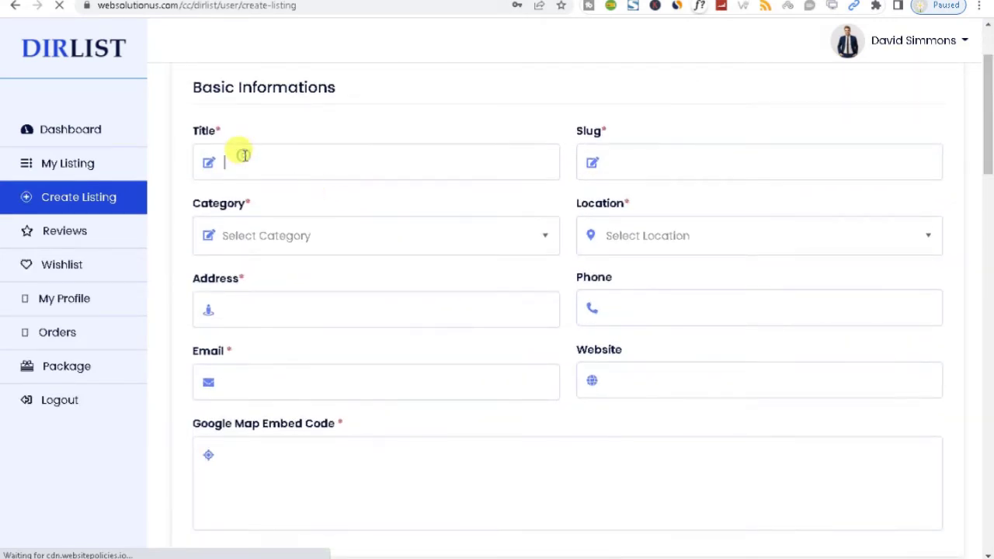
{"action": "left_click", "coordinate": [614, 158]}
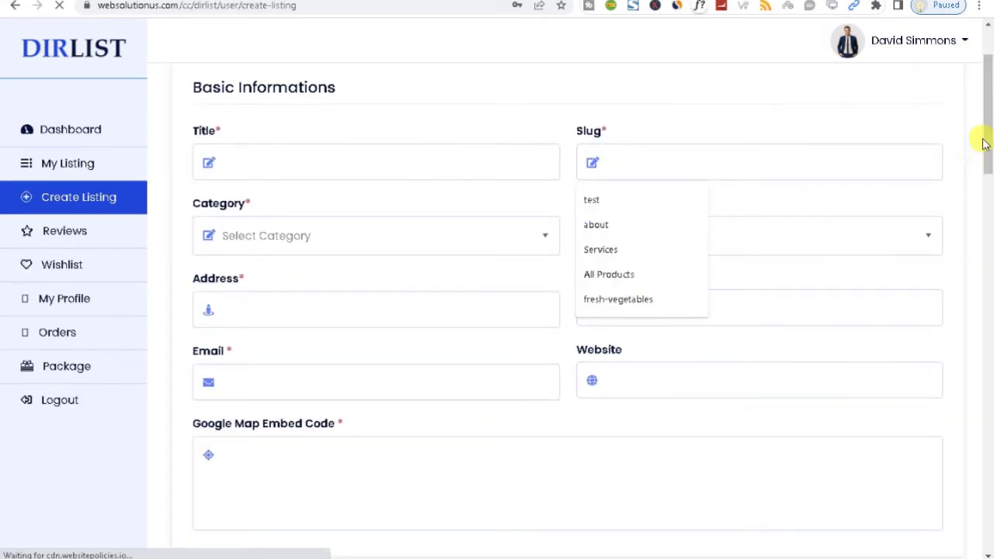
{"action": "scroll", "coordinate": [981, 146], "scroll_direction": "down", "scroll_amount": 1}
{"action": "left_click", "coordinate": [295, 167]}
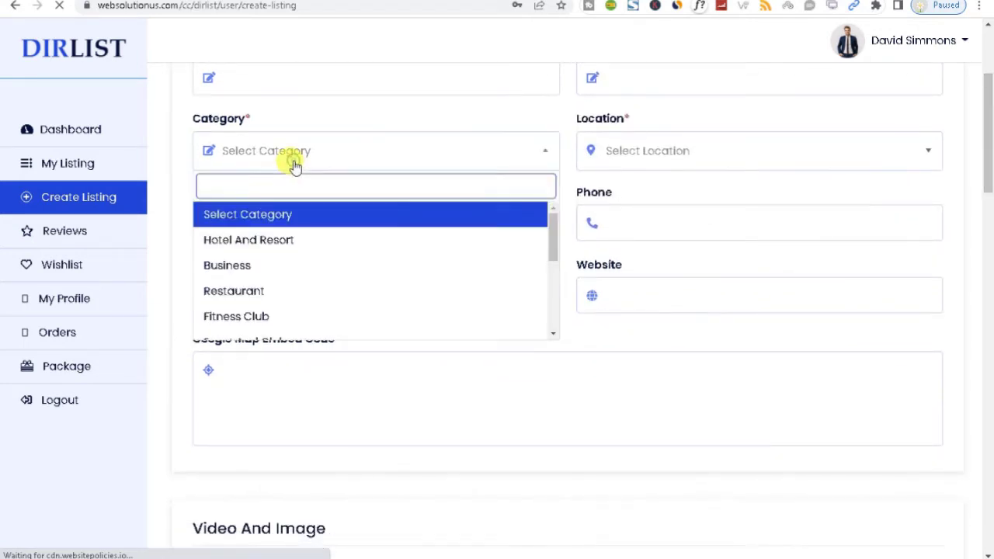
{"action": "left_click", "coordinate": [278, 236]}
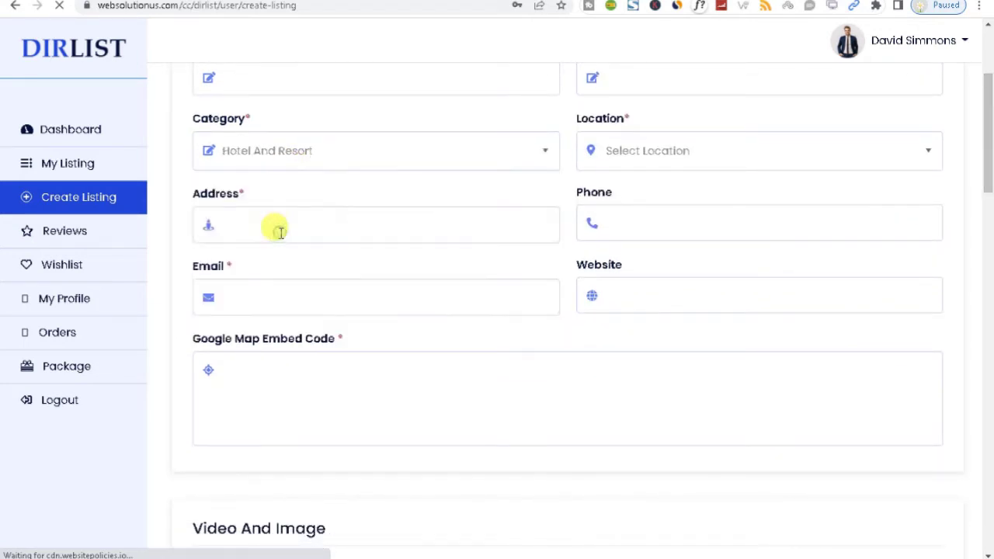
{"action": "left_click", "coordinate": [619, 151]}
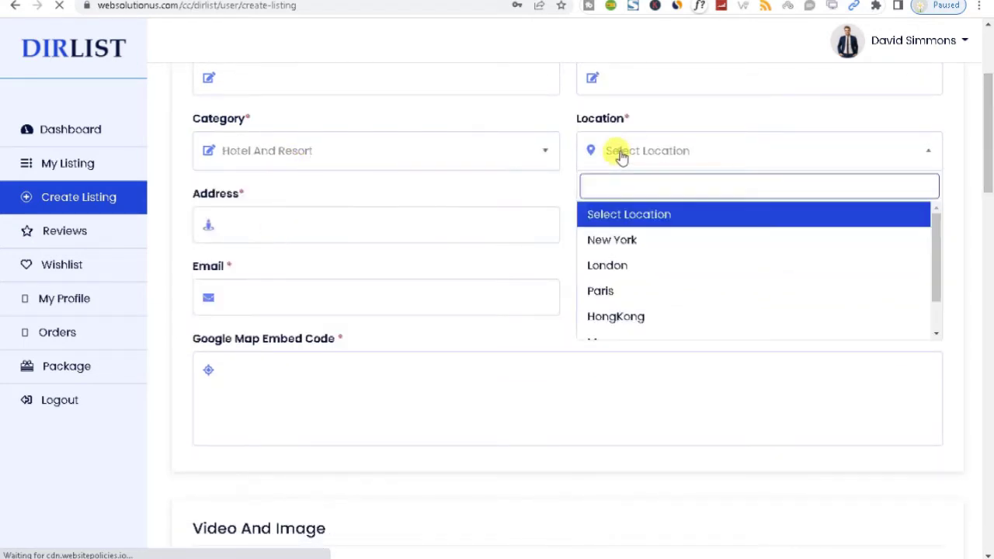
{"action": "left_click", "coordinate": [956, 149]}
Step through the address, phone, email, website and map fields, declining Chrome's password-save prompt
{"action": "scroll", "coordinate": [958, 147], "scroll_direction": "down", "scroll_amount": 1}
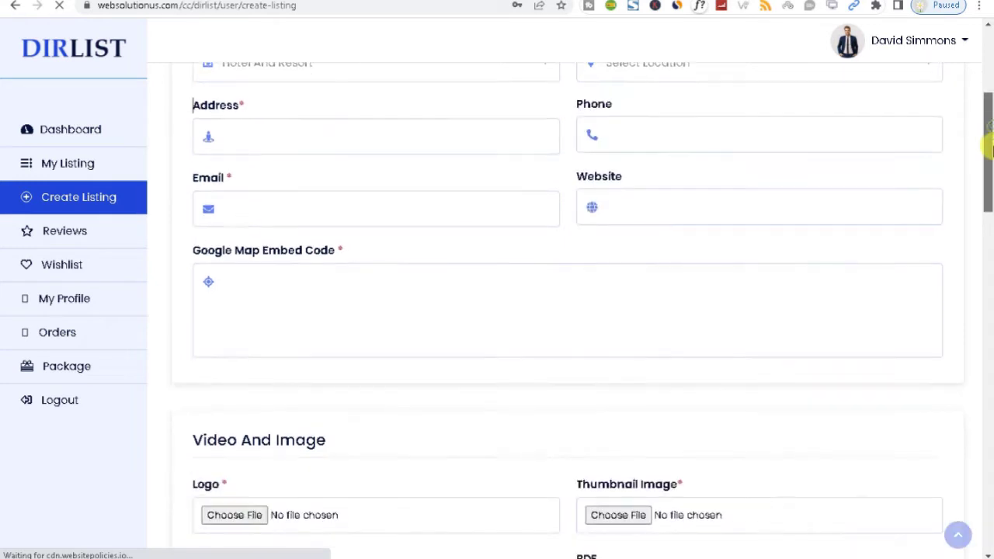
{"action": "left_click", "coordinate": [233, 130]}
{"action": "left_click", "coordinate": [625, 131]}
{"action": "left_click", "coordinate": [248, 203]}
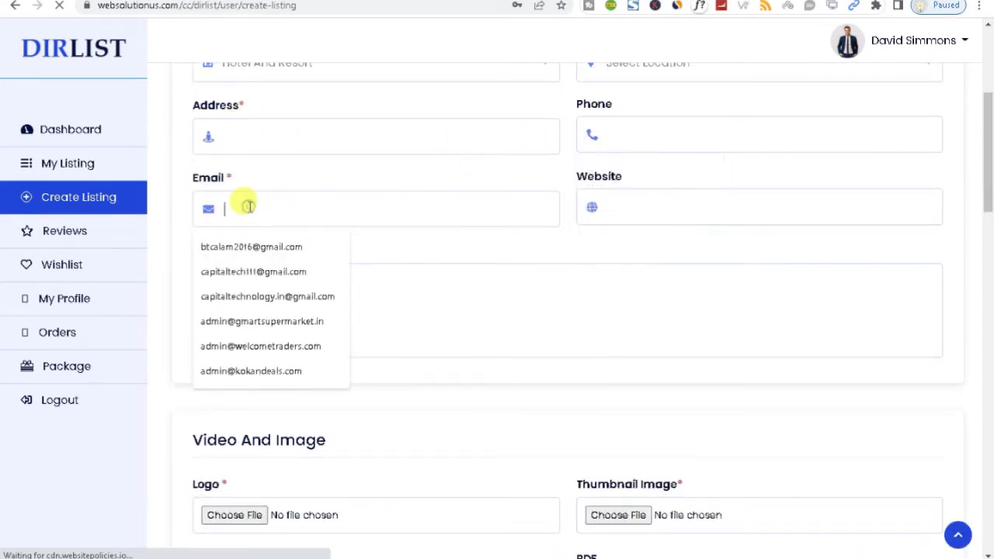
{"action": "left_click", "coordinate": [621, 196]}
{"action": "left_click", "coordinate": [266, 287]}
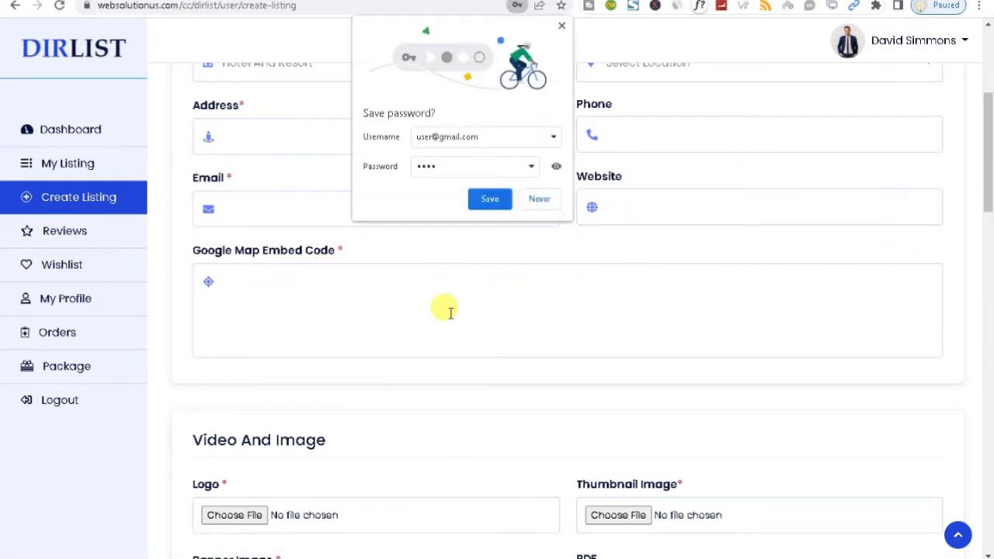
{"action": "left_click", "coordinate": [539, 199]}
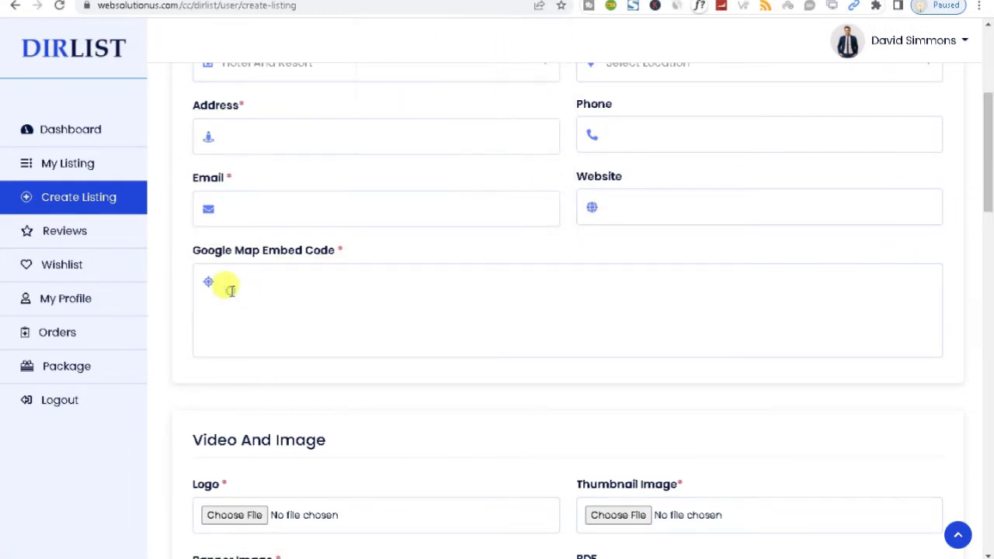
{"action": "left_click_drag", "start_coordinate": [990, 190], "coordinate": [980, 115]}
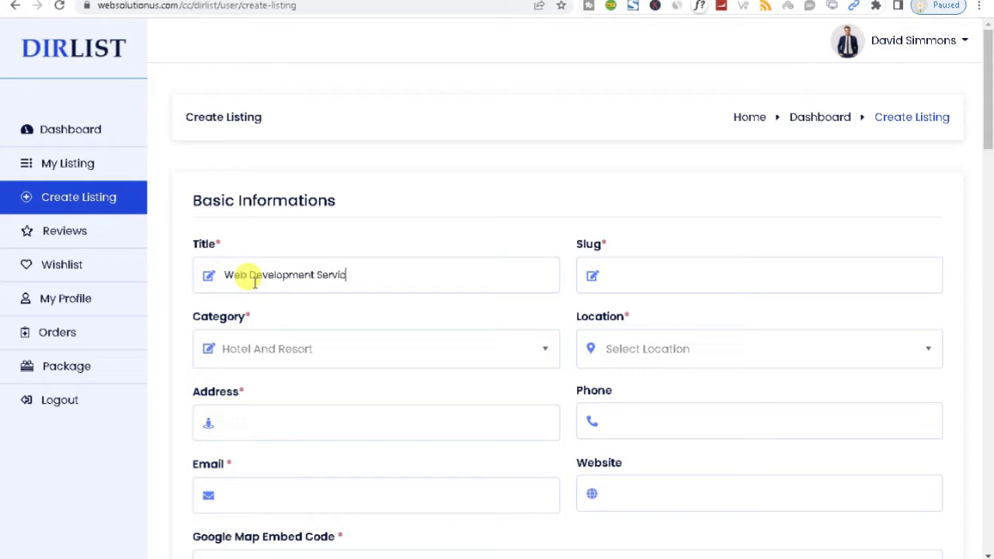
Change the listing category to Business
{"action": "left_click", "coordinate": [260, 355]}
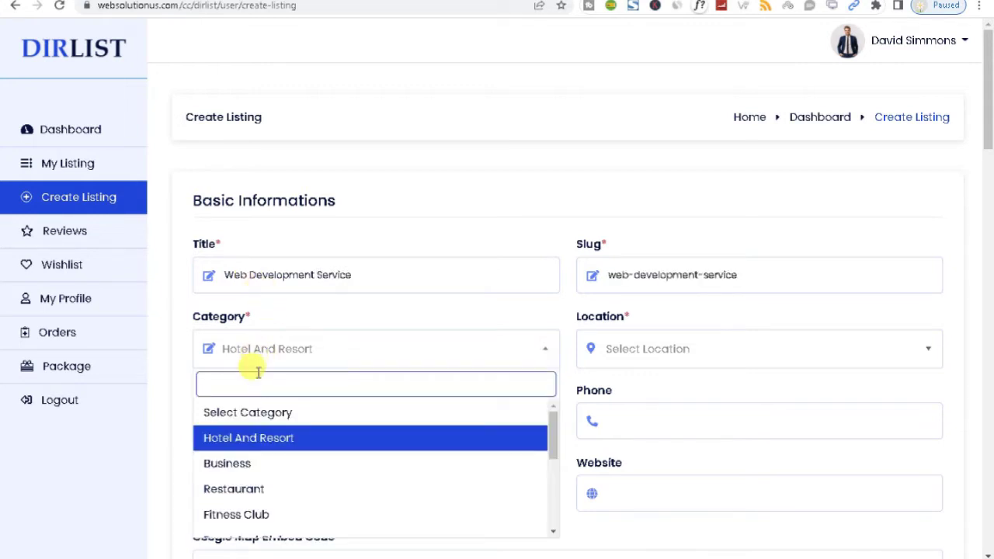
{"action": "type", "text": "W"}
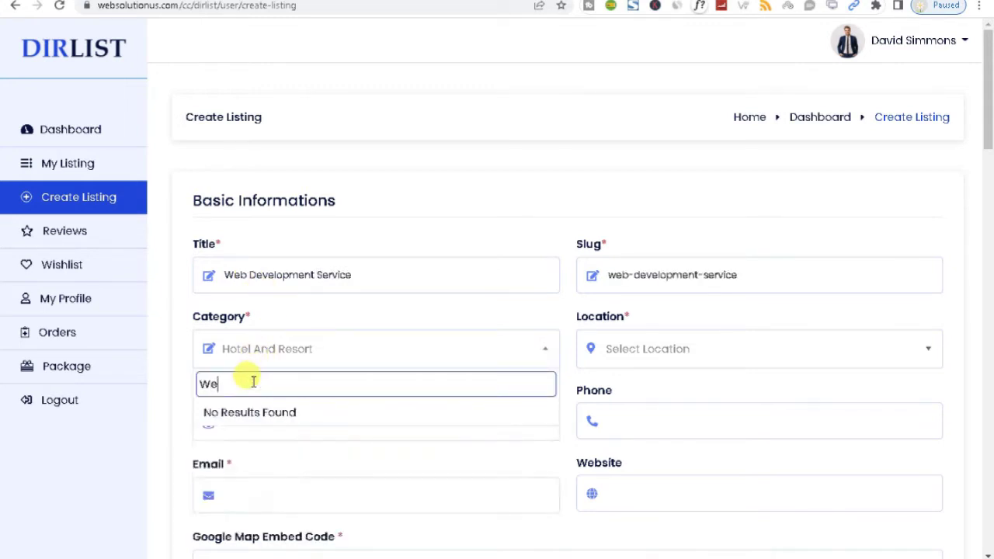
{"action": "key", "text": "BackSpace"}
{"action": "type", "text": "s"}
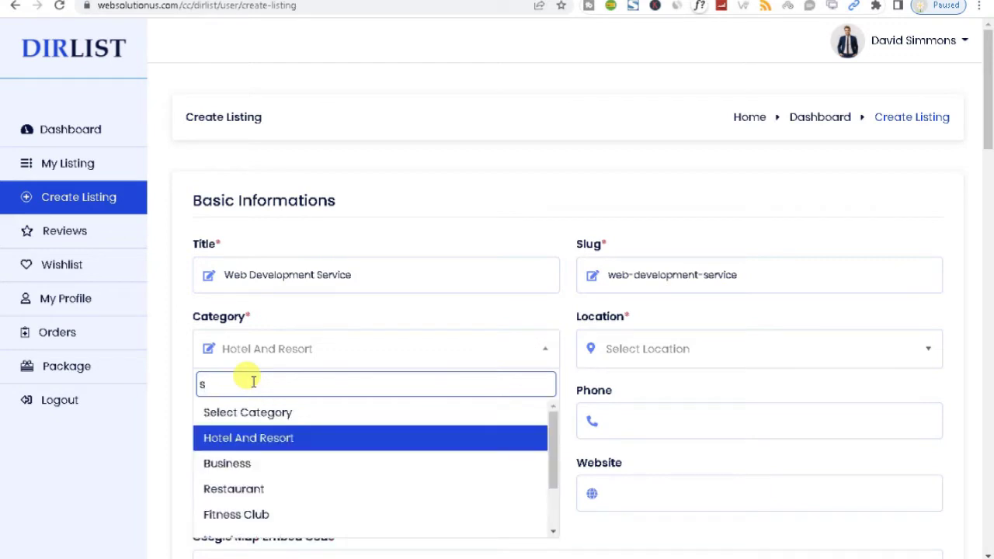
{"action": "type", "text": "i"}
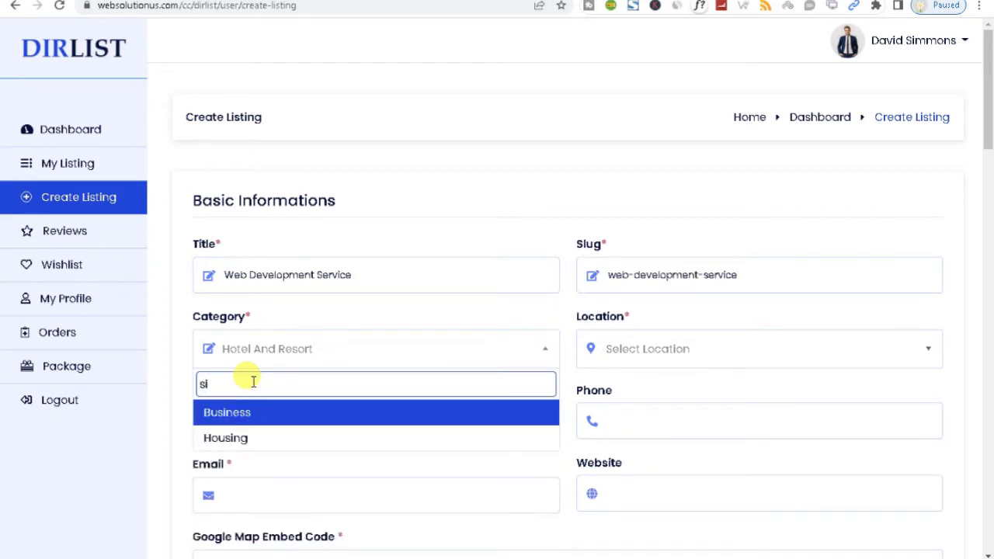
{"action": "left_click", "coordinate": [239, 412]}
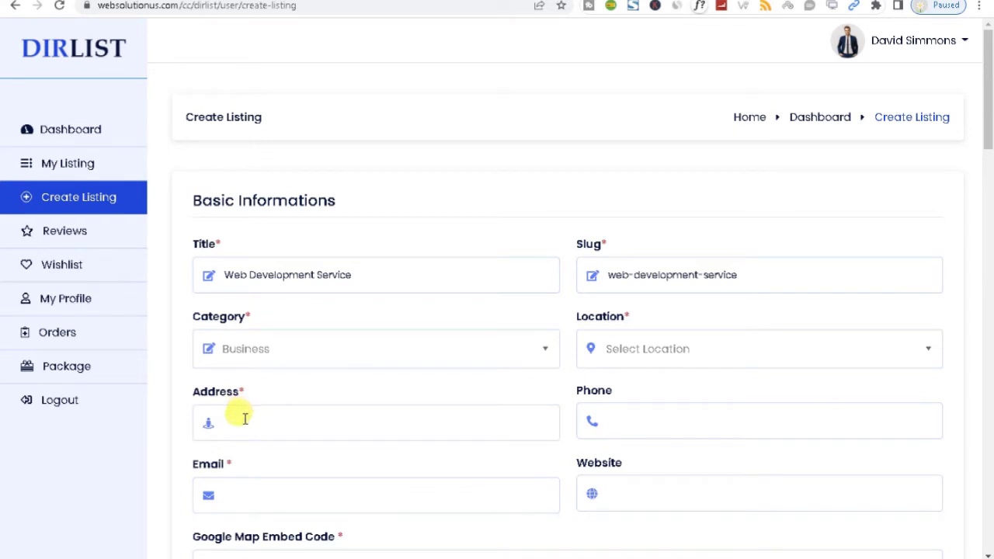
{"action": "left_click", "coordinate": [636, 274]}
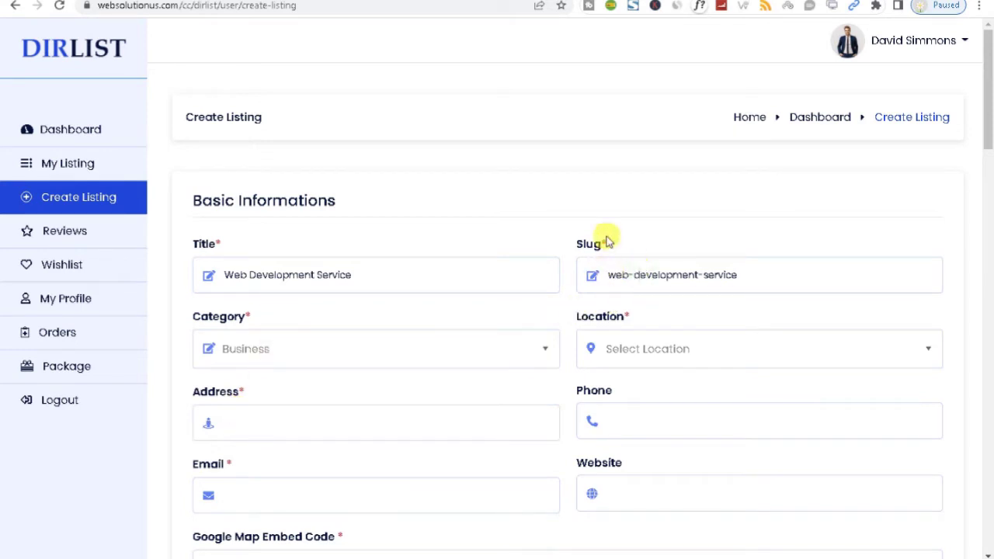
Set the listing location to New York
{"action": "left_click", "coordinate": [635, 350]}
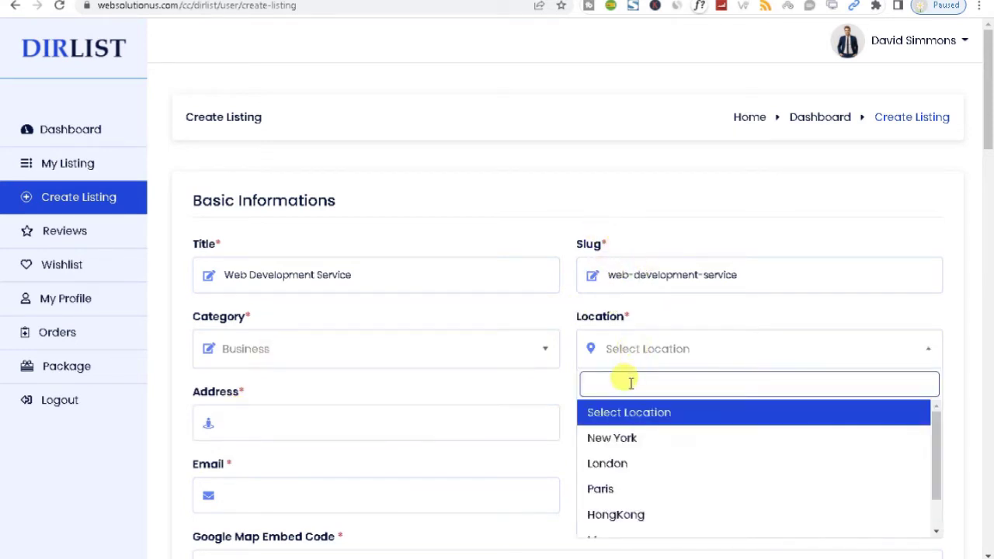
{"action": "type", "text": "in"}
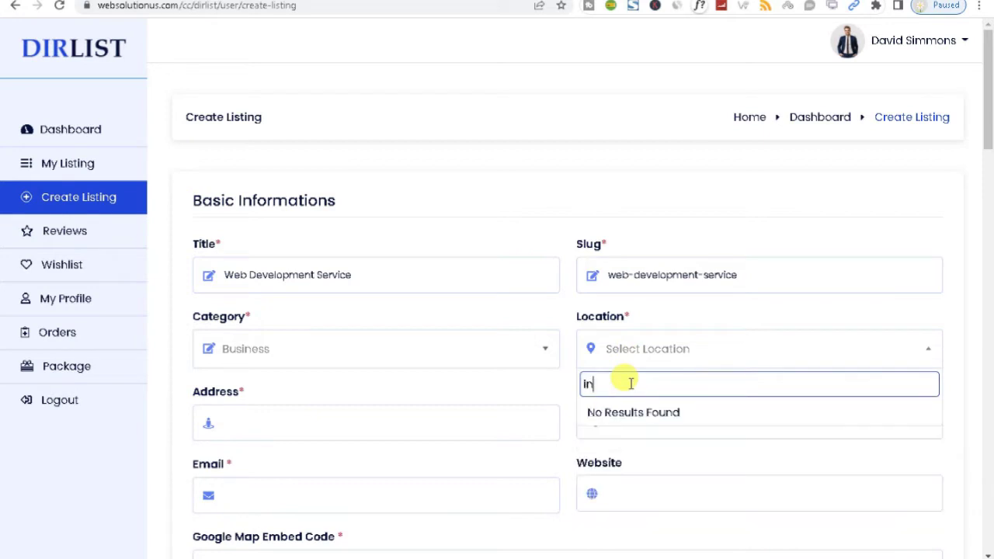
{"action": "key", "text": "BackSpace"}
{"action": "key", "text": "BackSpace"}
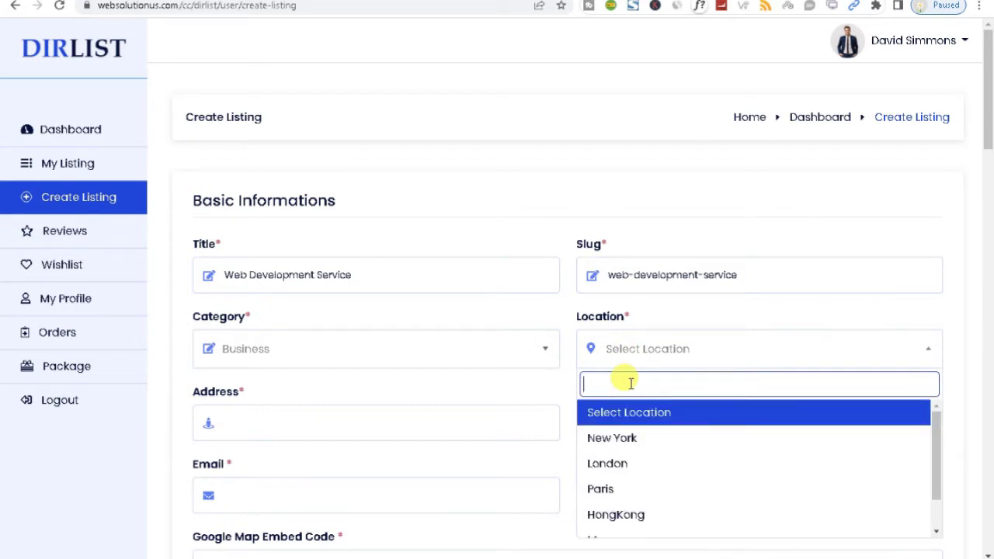
{"action": "left_click", "coordinate": [637, 439]}
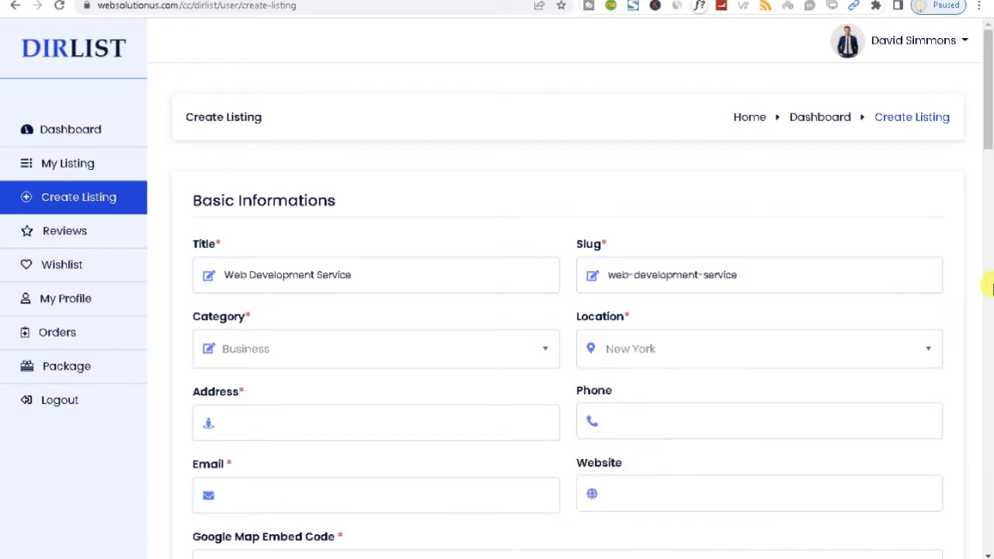
{"action": "scroll", "coordinate": [984, 202], "scroll_direction": "down", "scroll_amount": 2}
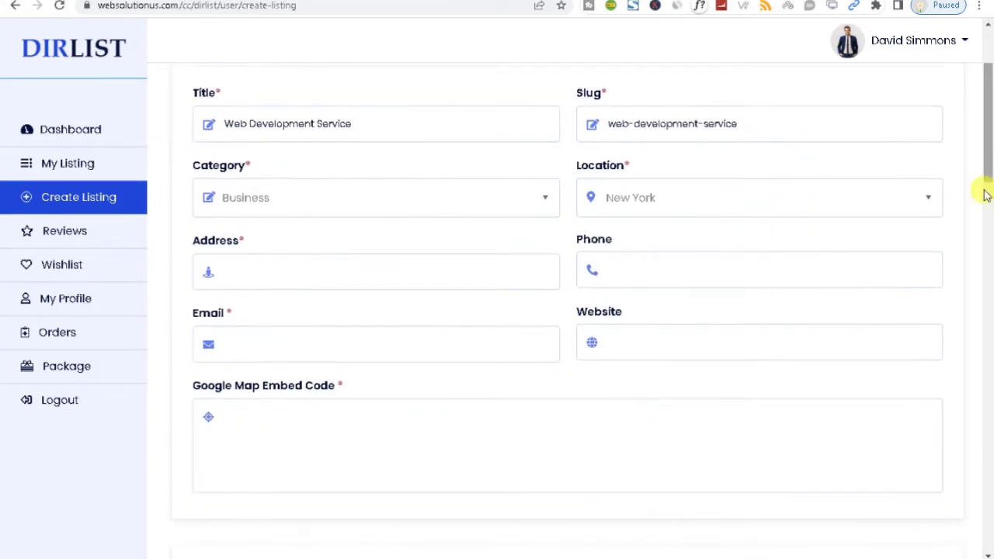
{"action": "left_click", "coordinate": [243, 271]}
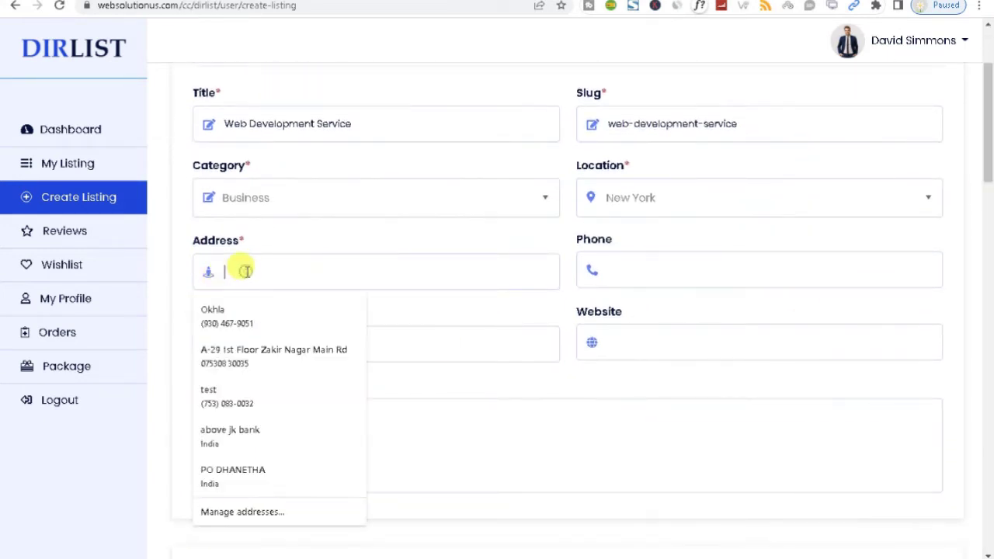
{"action": "left_click", "coordinate": [247, 351]}
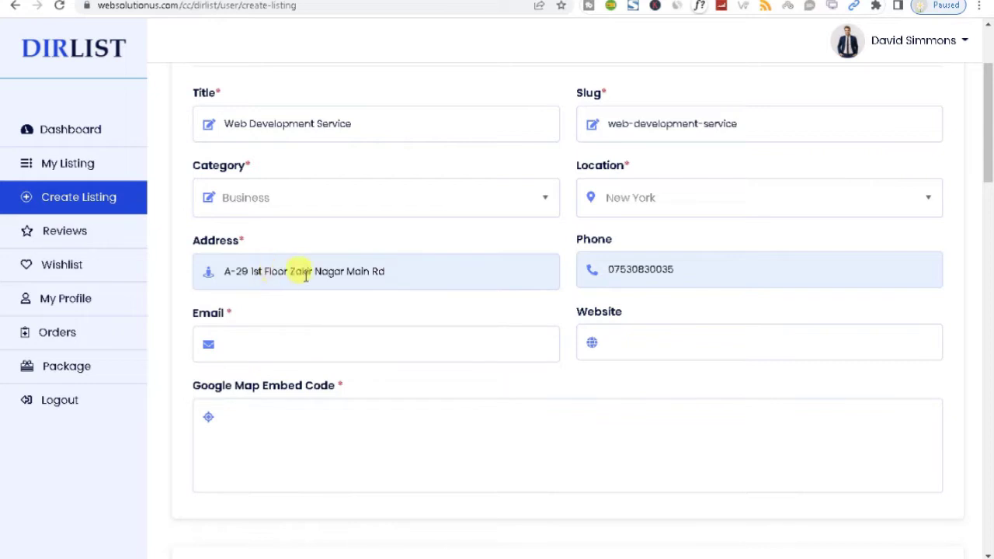
{"action": "left_click", "coordinate": [272, 344]}
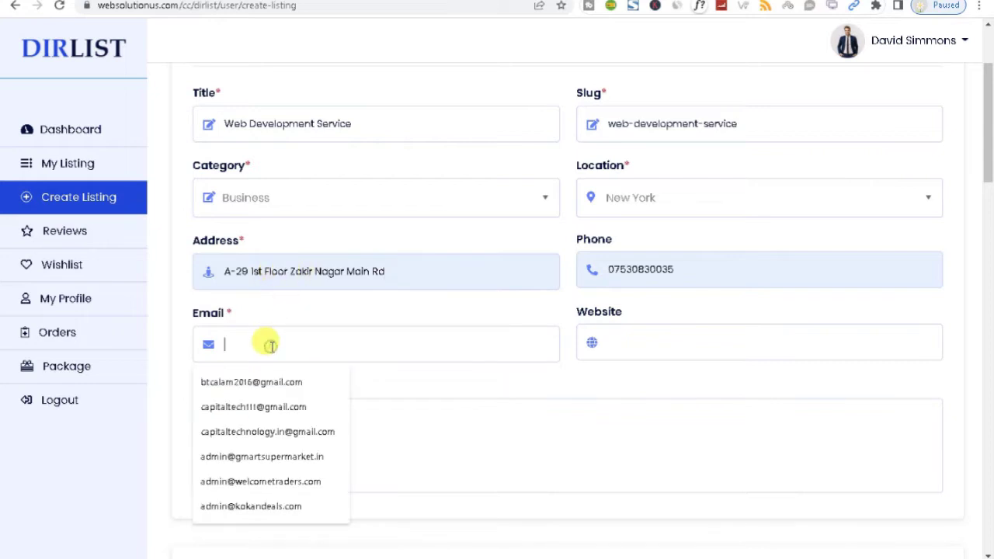
{"action": "left_click", "coordinate": [264, 431]}
{"action": "left_click", "coordinate": [626, 342]}
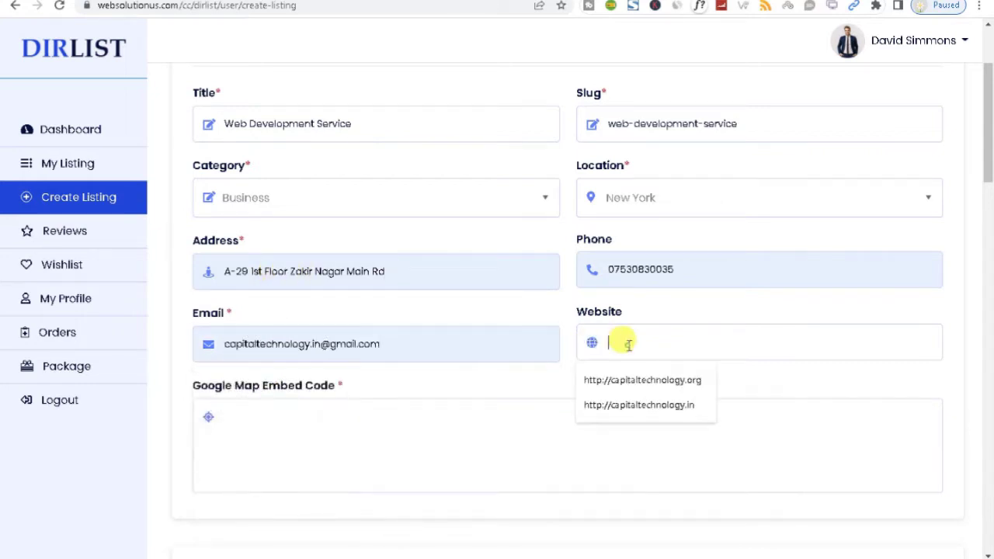
{"action": "left_click", "coordinate": [643, 382]}
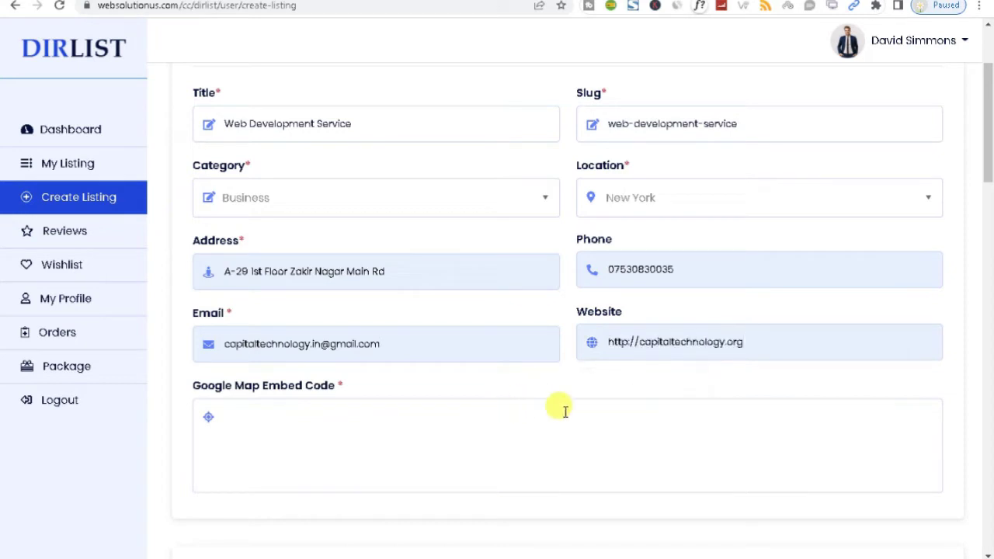
{"action": "left_click", "coordinate": [627, 343]}
{"action": "type", "text": "s"}
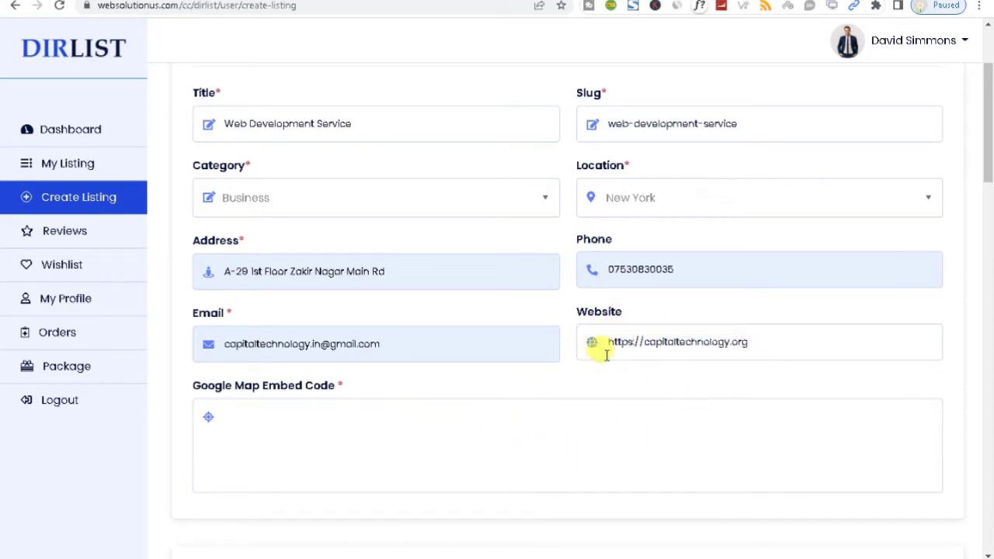
Copy 'capitaltechnology' from the website address and paste it into a new browser tab
{"action": "left_click_drag", "start_coordinate": [646, 342], "coordinate": [705, 342]}
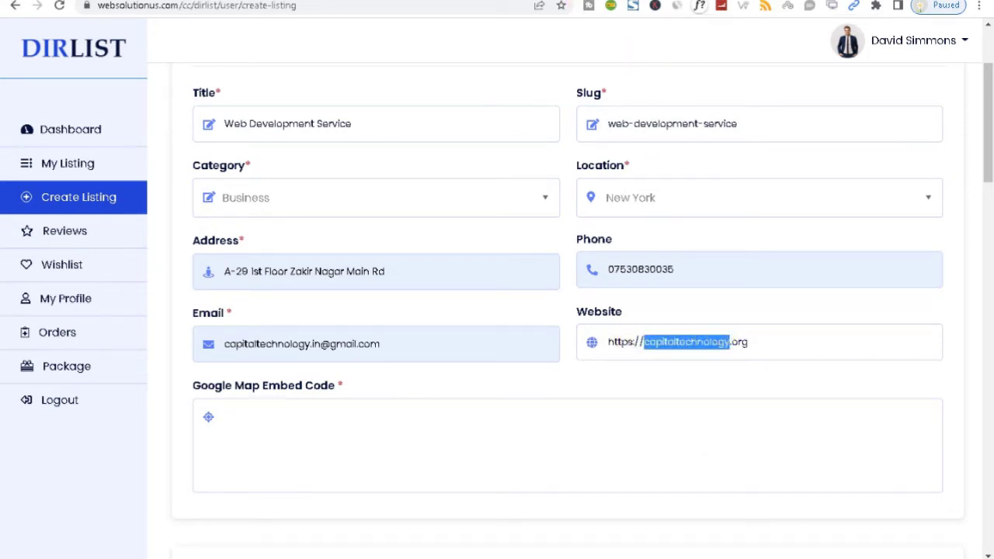
{"action": "key", "text": "ctrl+c"}
{"action": "key", "text": "ctrl+t"}
{"action": "key", "text": "ctrl+v"}
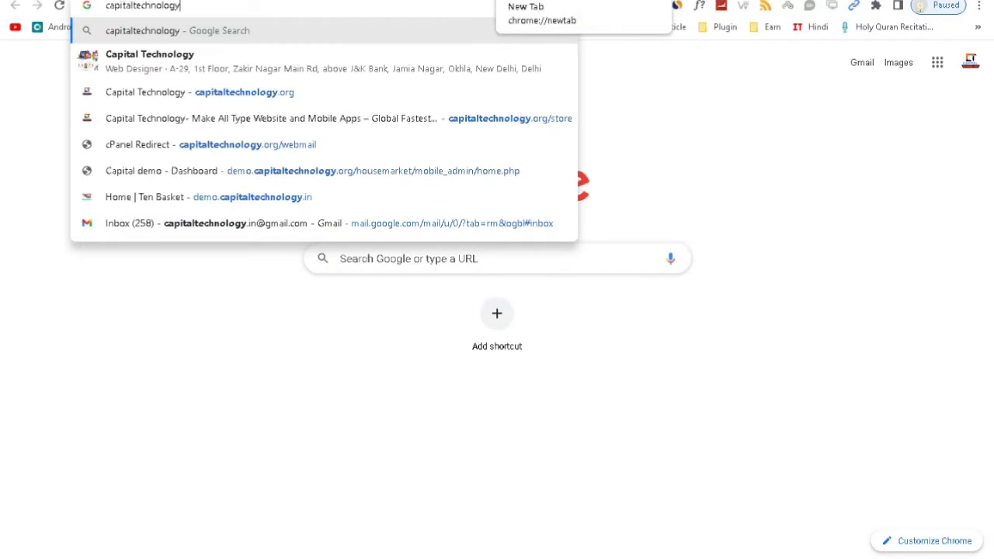
Search Capital Technology and open its Google Maps listing's Share options
{"action": "left_click", "coordinate": [243, 62]}
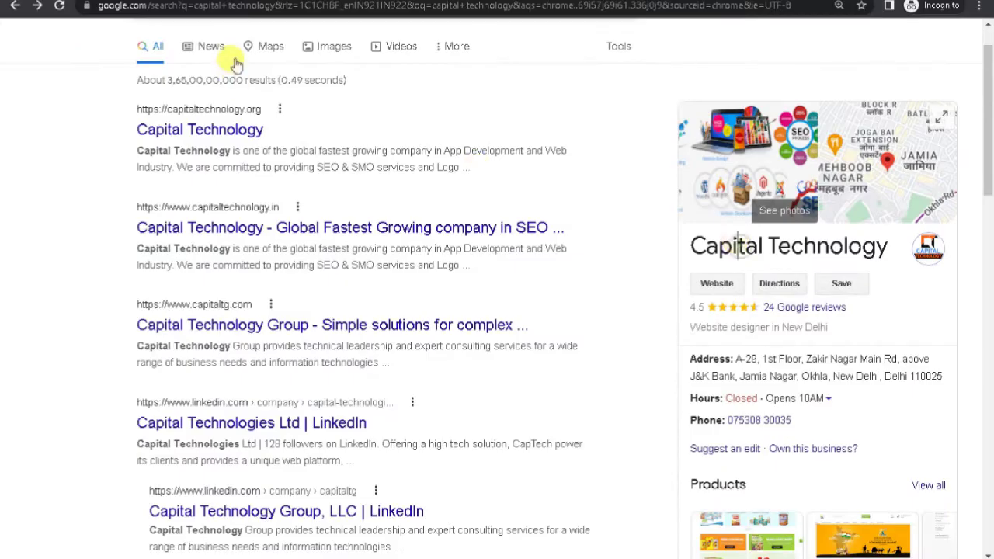
{"action": "left_click", "coordinate": [261, 50]}
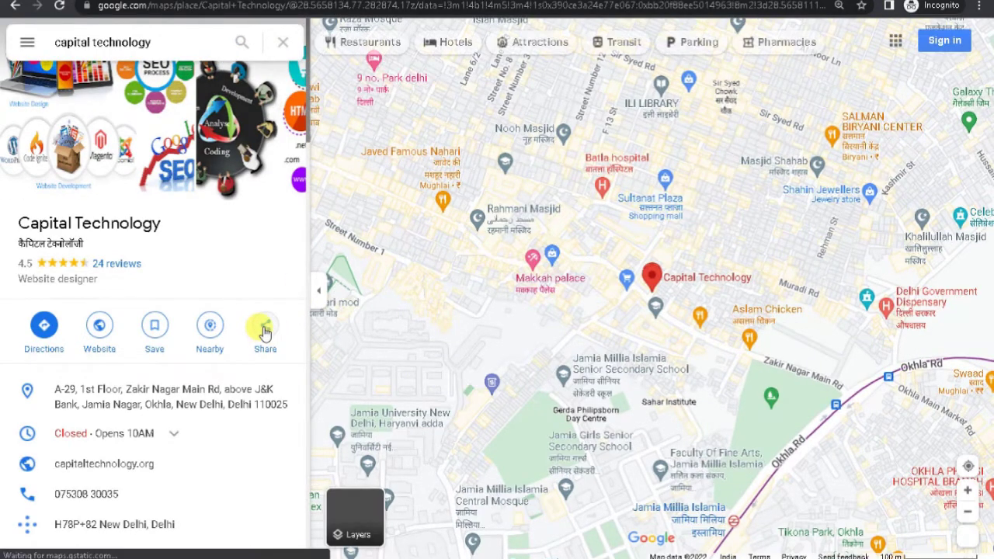
{"action": "left_click", "coordinate": [265, 332]}
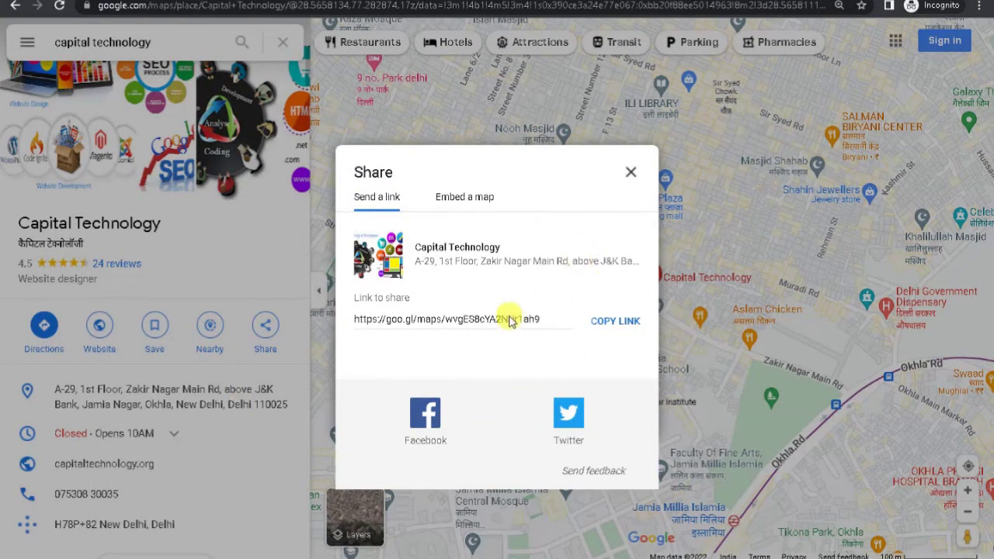
Copy the Embed a map iframe code and return to the DirList listing form
{"action": "left_click", "coordinate": [450, 320]}
{"action": "left_click", "coordinate": [458, 196]}
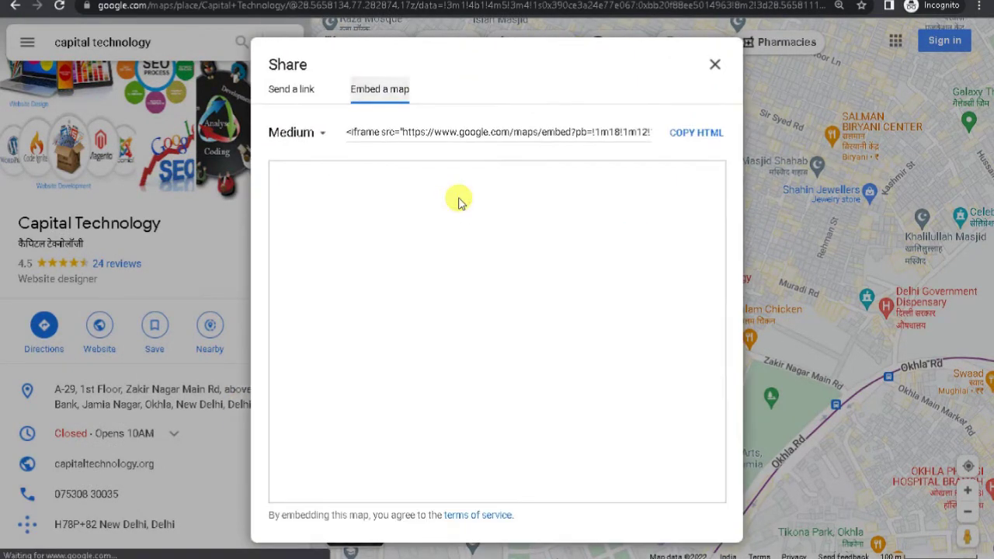
{"action": "left_click", "coordinate": [458, 131]}
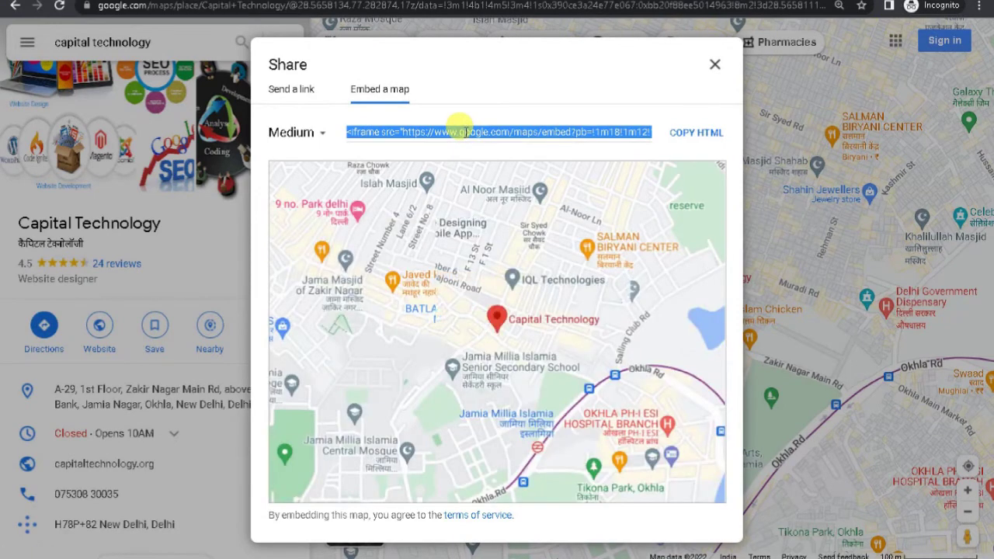
{"action": "right_click", "coordinate": [459, 130]}
{"action": "left_click", "coordinate": [493, 136]}
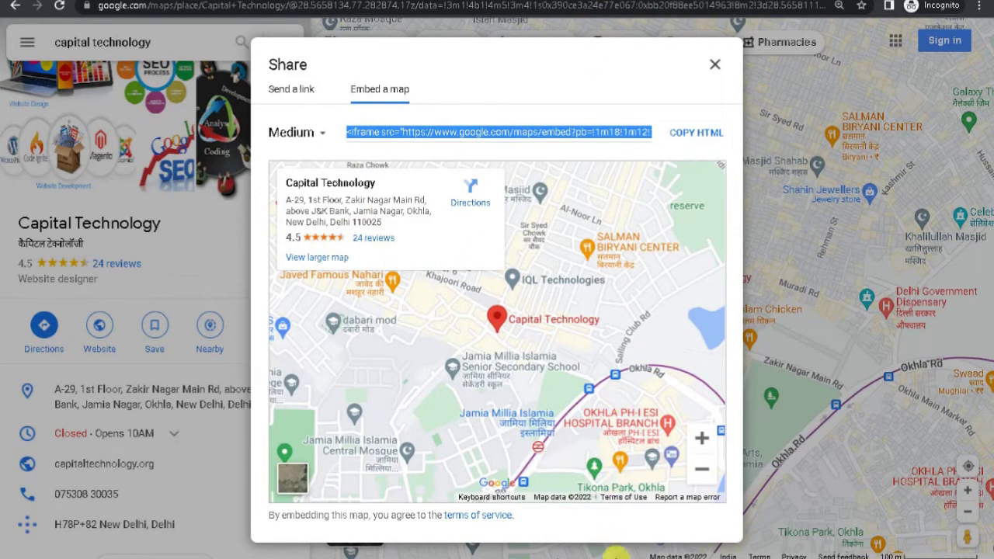
{"action": "left_click", "coordinate": [566, 521]}
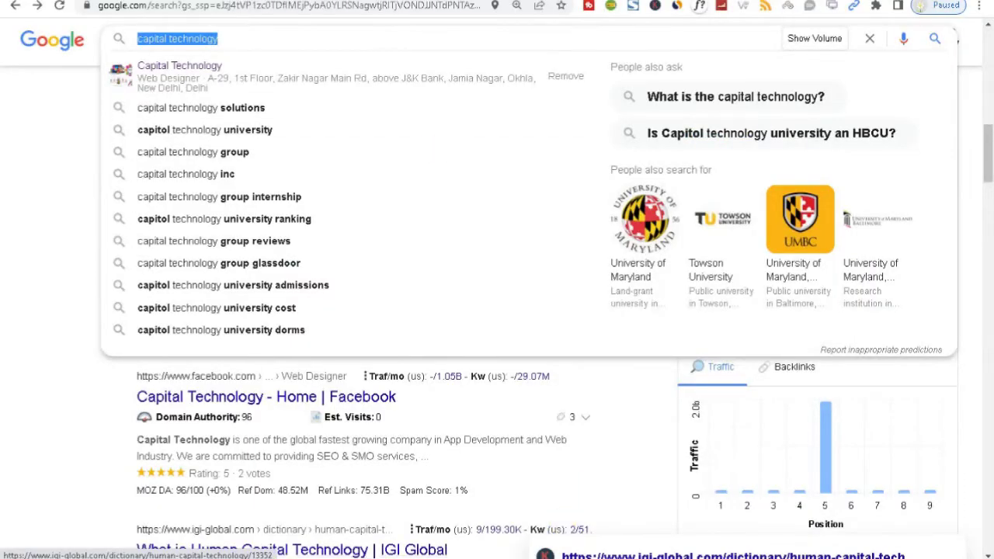
{"action": "key", "text": "alt+Tab"}
Paste the Google Maps iframe code into the map embed box
{"action": "left_click", "coordinate": [354, 441]}
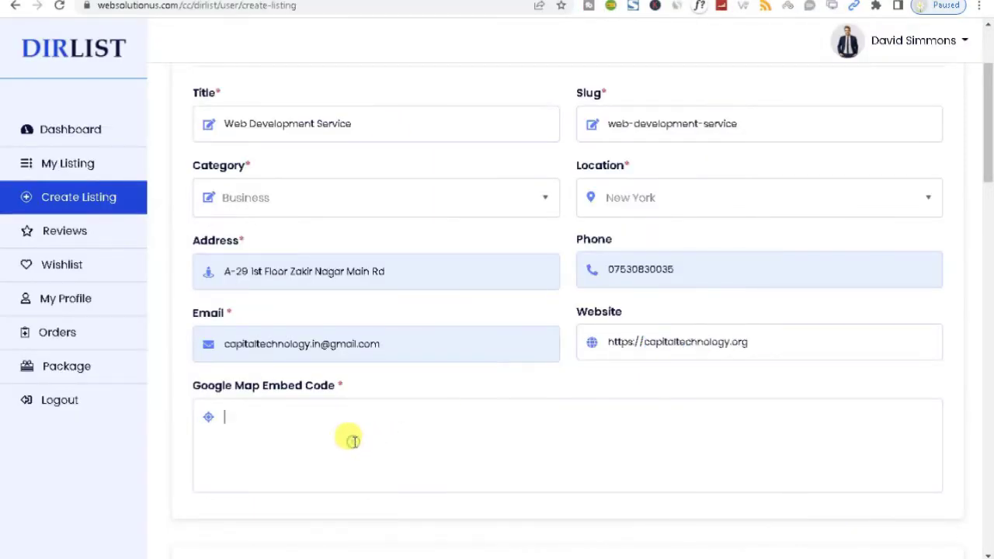
{"action": "key", "text": "ctrl+v"}
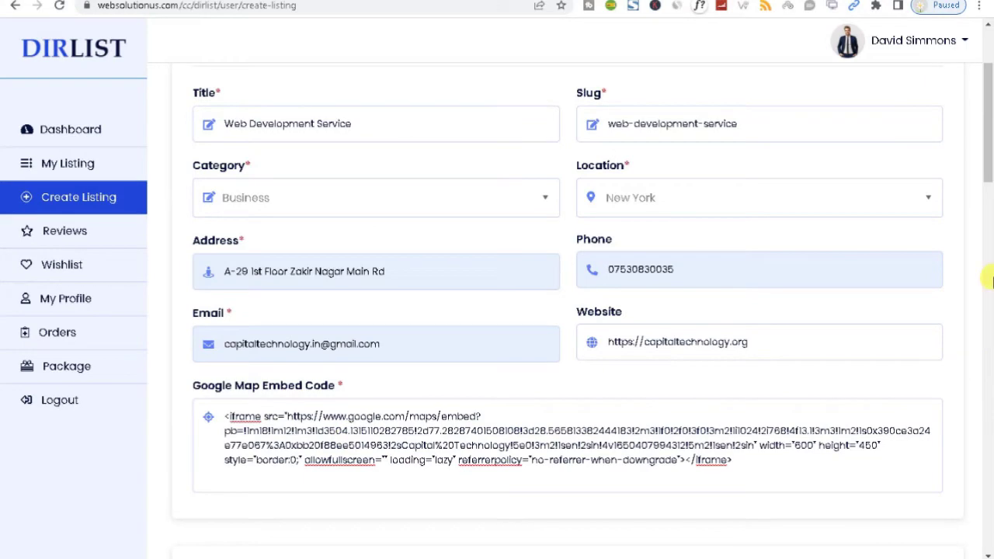
{"action": "left_click_drag", "start_coordinate": [989, 133], "coordinate": [989, 225]}
Attach CAPITAL-TECHNOLOGY-LOGO-512X512.png from the CT Add folder as the listing logo
{"action": "left_click", "coordinate": [237, 287]}
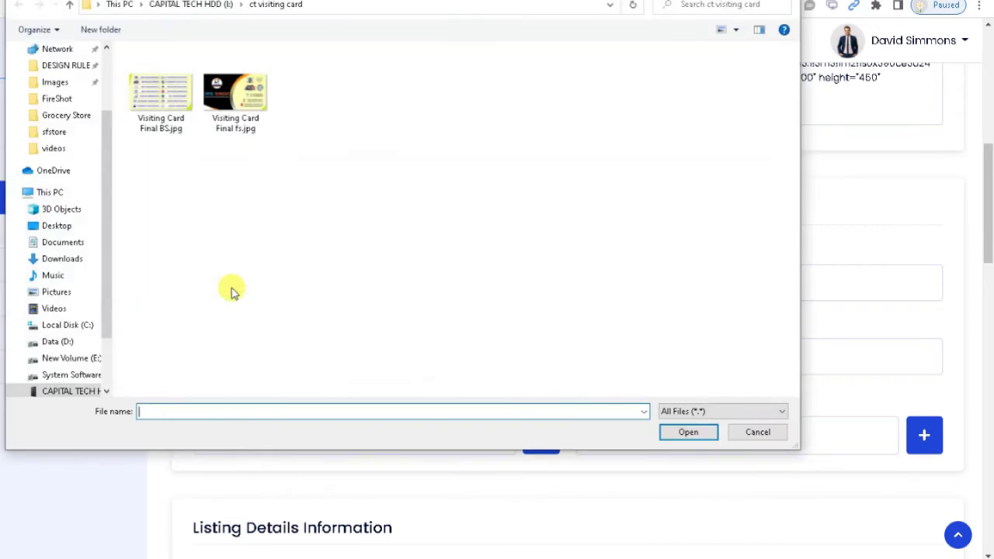
{"action": "left_click", "coordinate": [222, 6]}
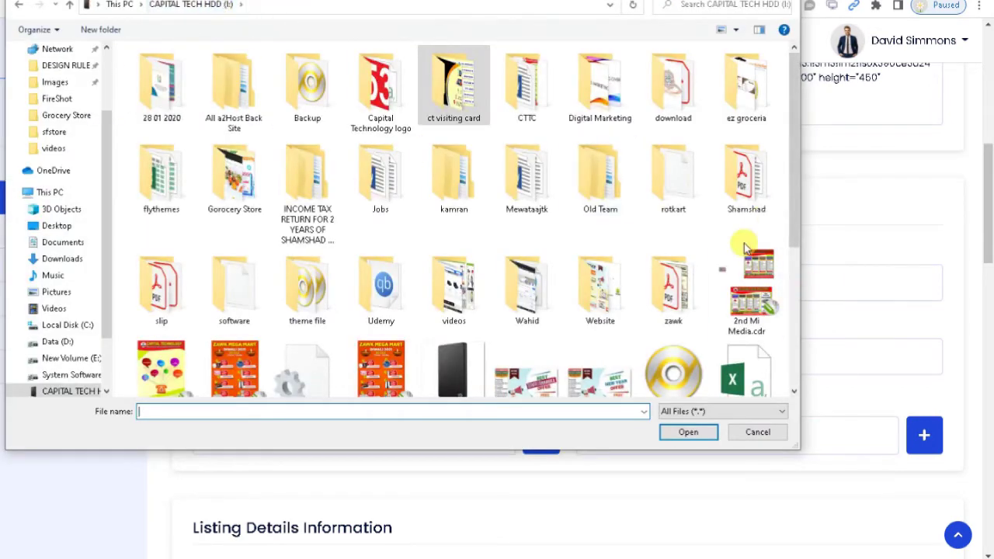
{"action": "double_click", "coordinate": [461, 104]}
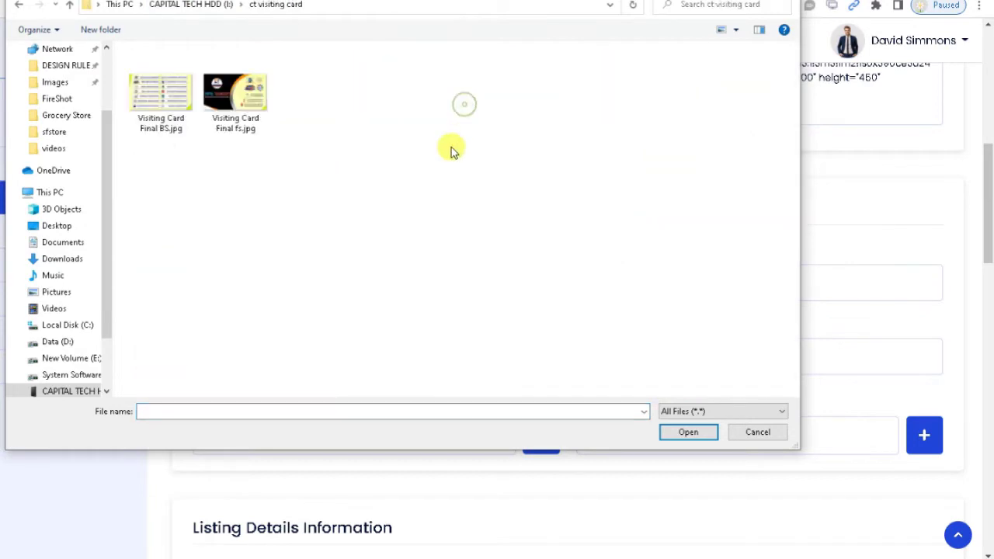
{"action": "left_click", "coordinate": [705, 411]}
{"action": "left_click", "coordinate": [683, 419]}
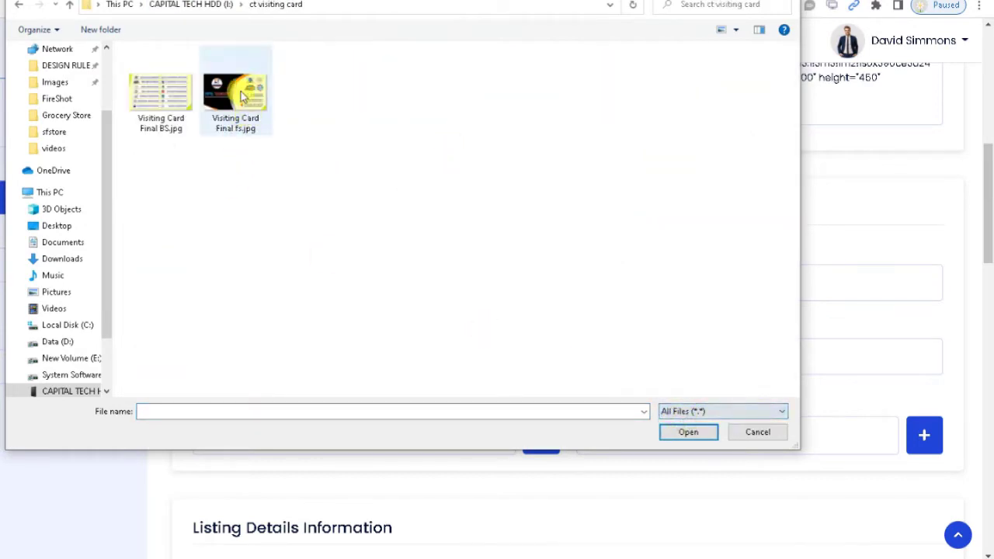
{"action": "left_click", "coordinate": [192, 6]}
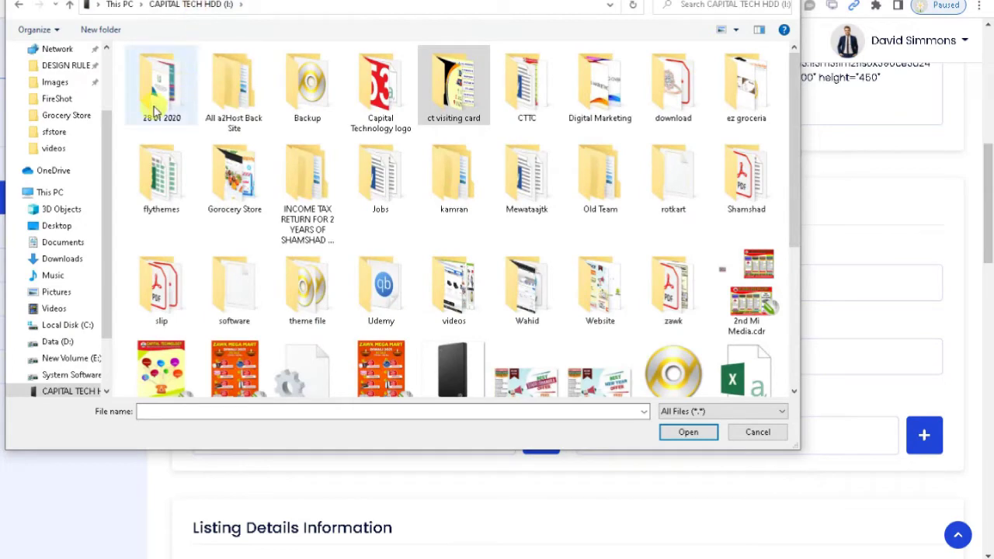
{"action": "scroll", "coordinate": [62, 156], "scroll_direction": "up", "scroll_amount": 2}
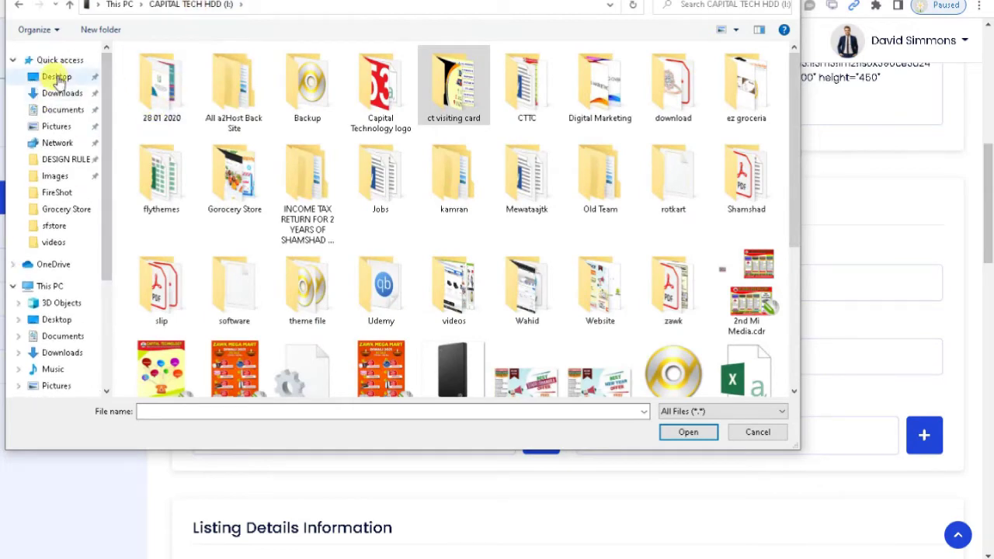
{"action": "left_click", "coordinate": [56, 93]}
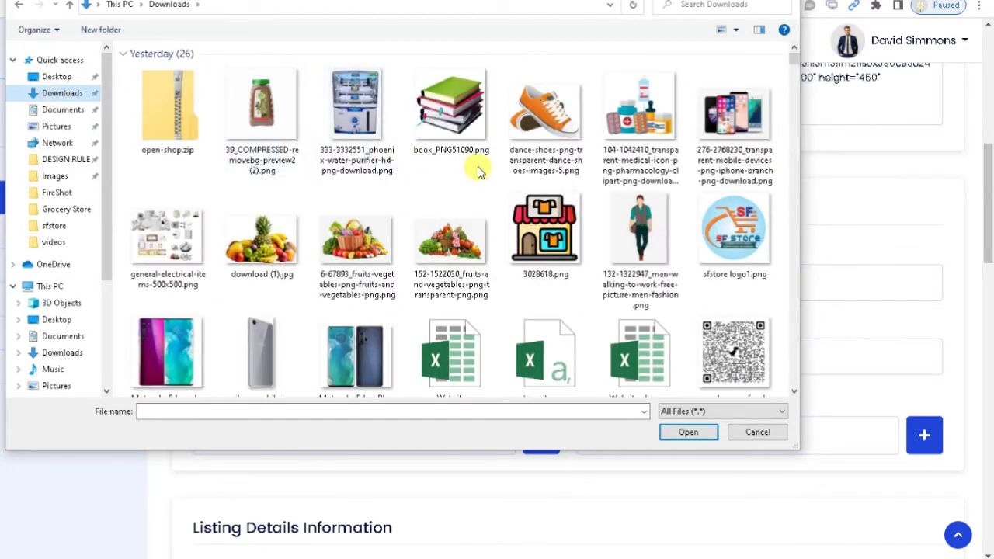
{"action": "left_click", "coordinate": [75, 80]}
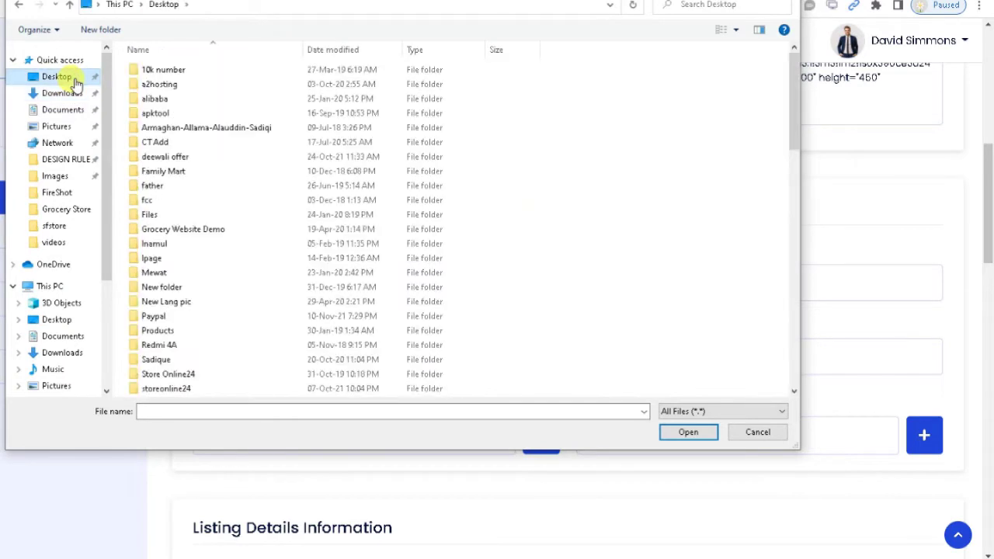
{"action": "left_click", "coordinate": [161, 144]}
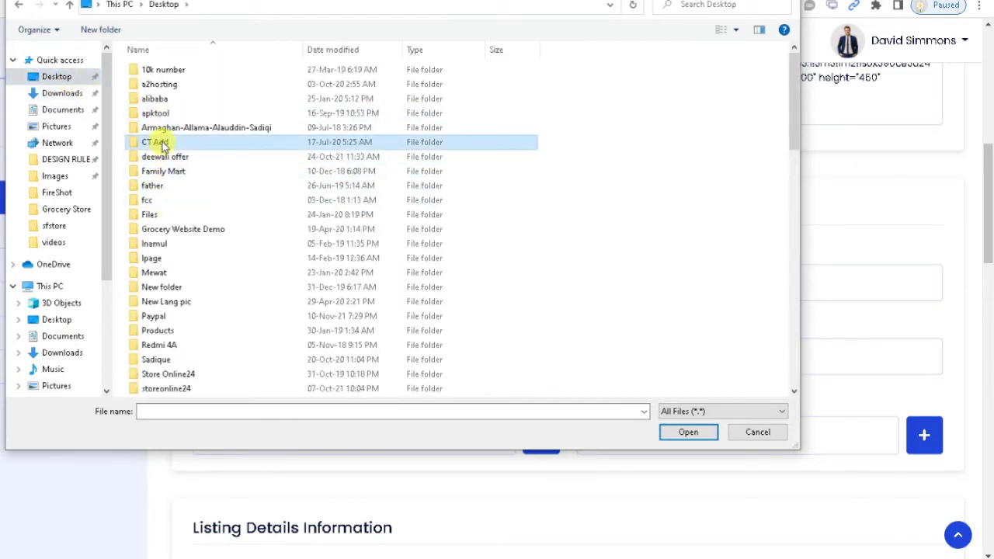
{"action": "double_click", "coordinate": [161, 144]}
{"action": "left_click", "coordinate": [749, 225]}
{"action": "left_click", "coordinate": [749, 223]}
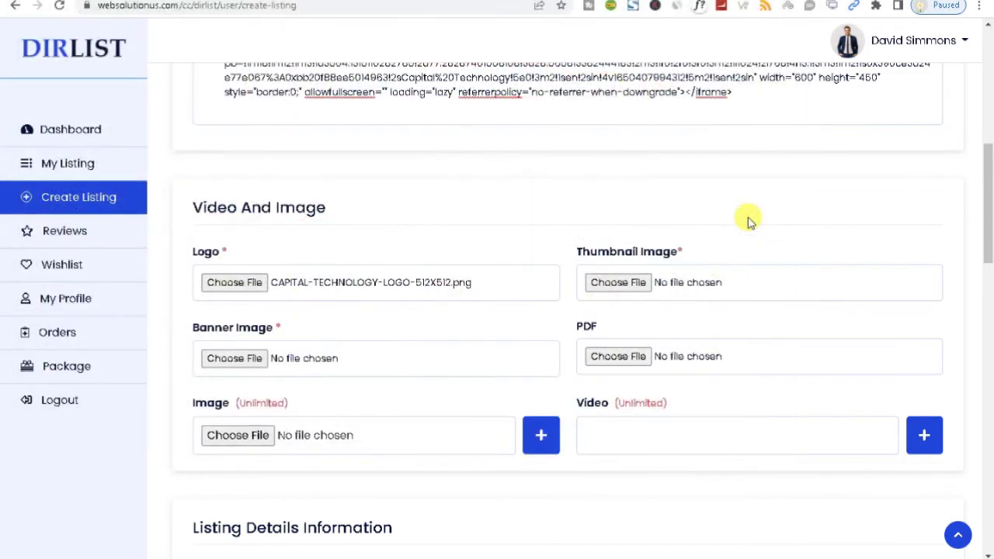
Attach End to End Business Solutions.jpg as thumbnail and Complate IT Solution 2.jpg as banner
{"action": "left_click", "coordinate": [633, 284]}
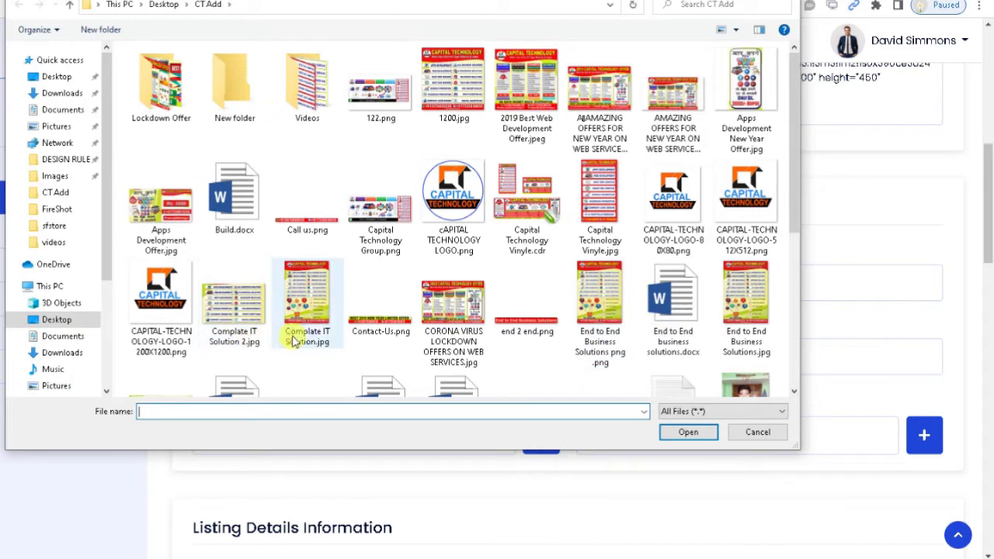
{"action": "double_click", "coordinate": [747, 314]}
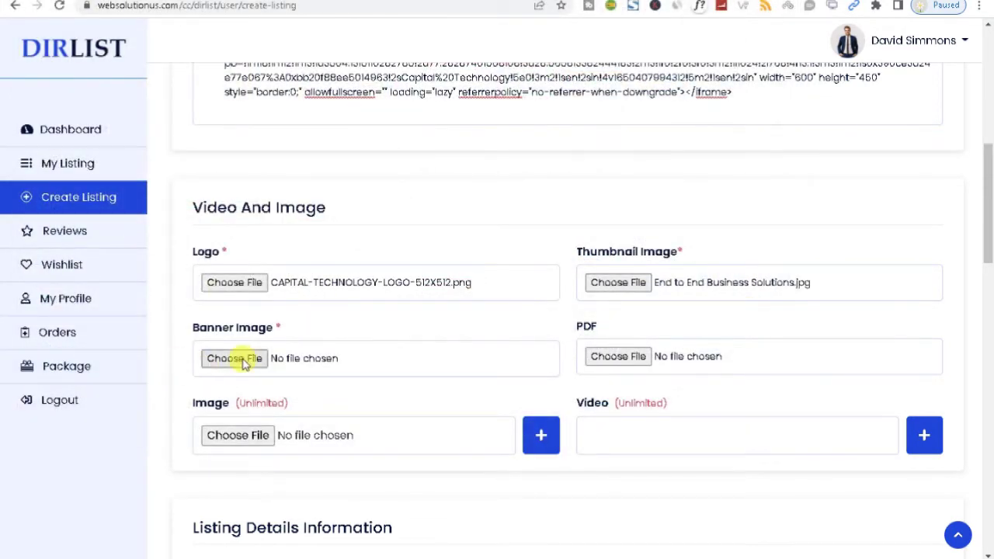
{"action": "left_click", "coordinate": [233, 358]}
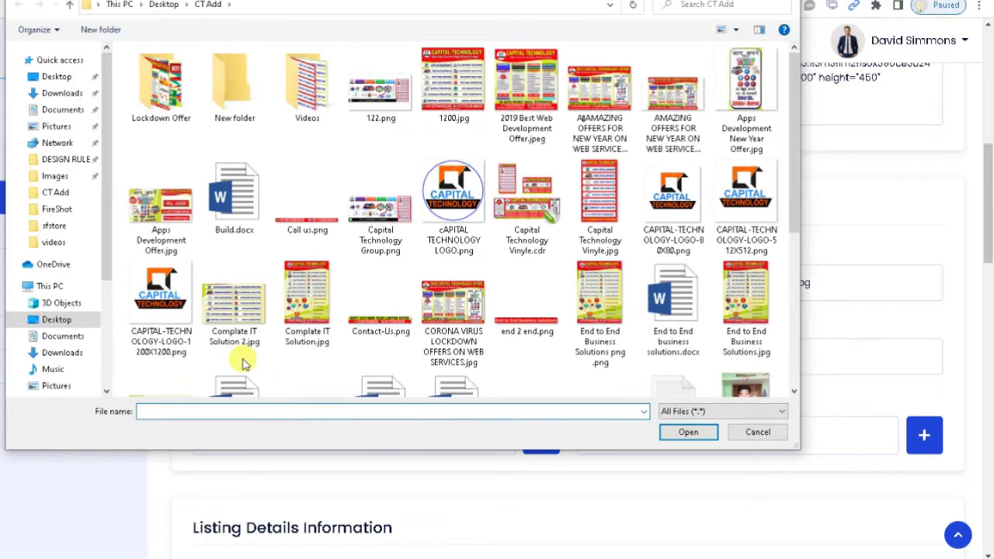
{"action": "left_click", "coordinate": [238, 330]}
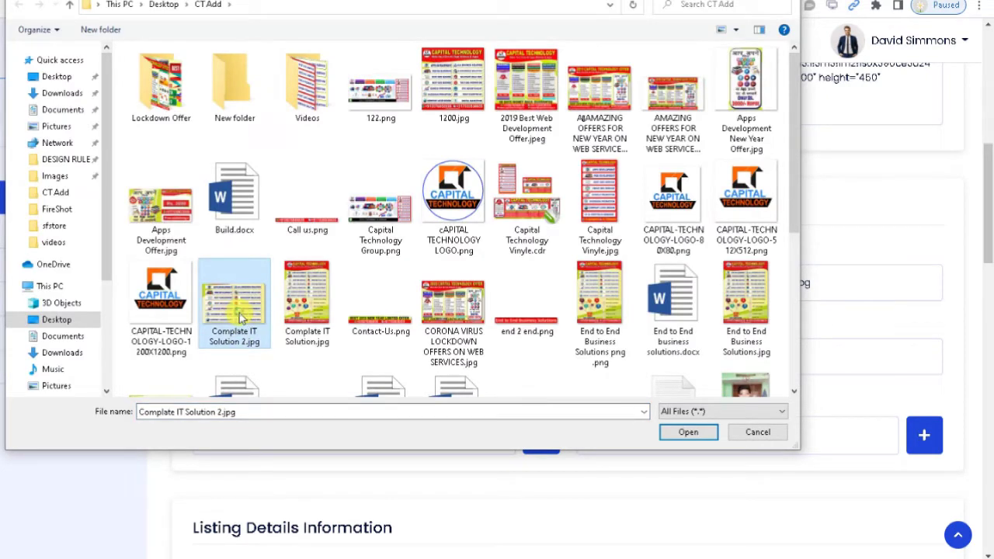
{"action": "double_click", "coordinate": [240, 318]}
Browse for a PDF attachment, then cancel the file dialog without choosing one
{"action": "left_click", "coordinate": [618, 357]}
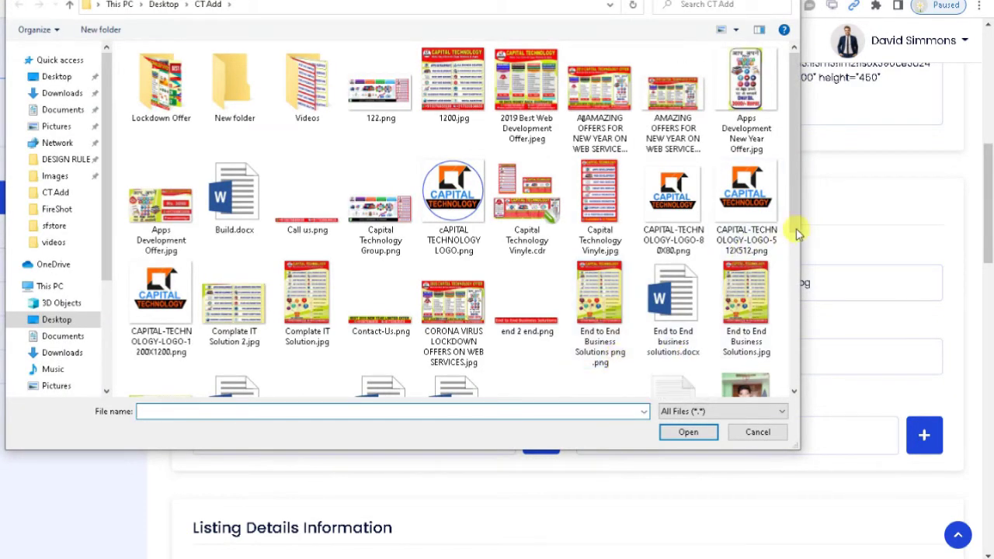
{"action": "left_click_drag", "start_coordinate": [795, 244], "coordinate": [784, 264]}
{"action": "left_click_drag", "start_coordinate": [783, 191], "coordinate": [775, 284]}
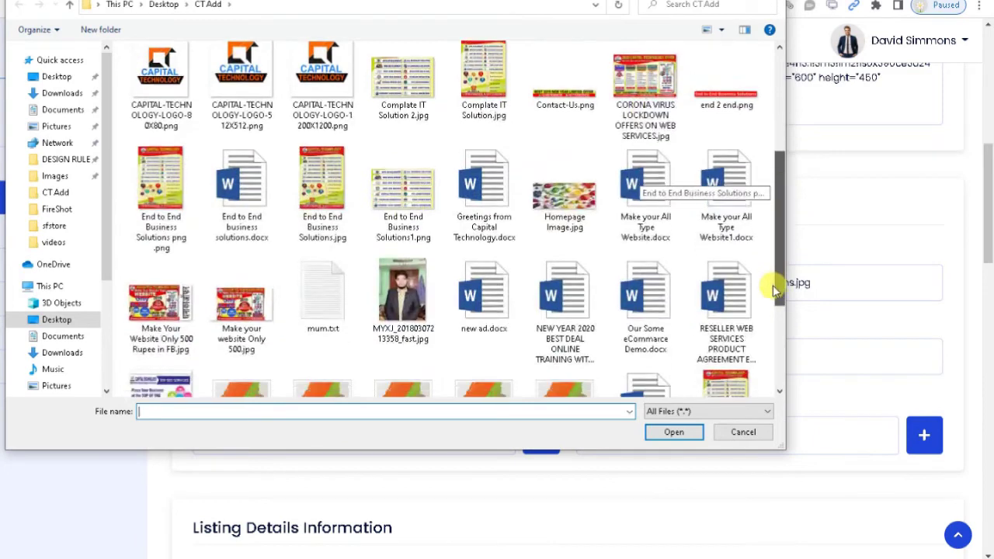
{"action": "left_click", "coordinate": [732, 432]}
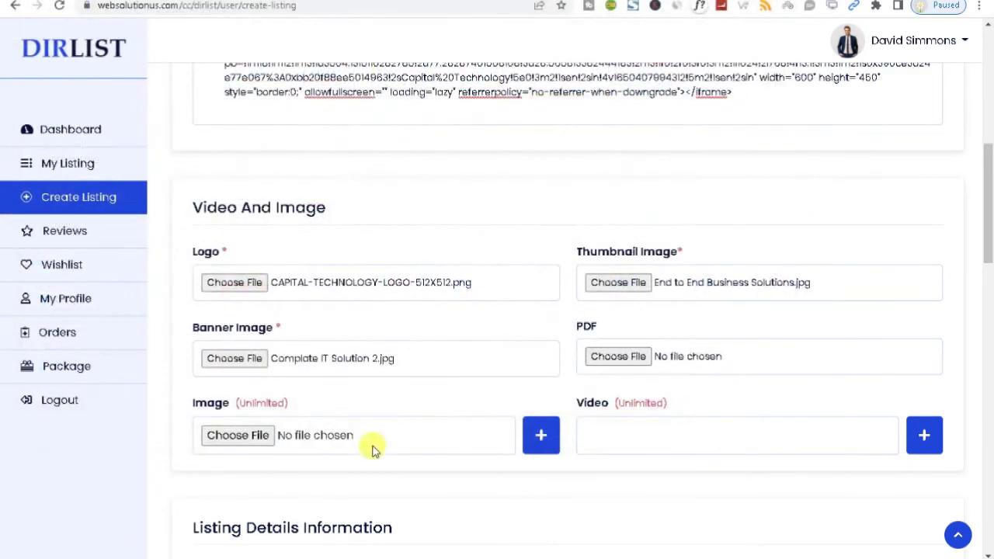
Attach End to End Business Solutions.jpg from the Videos folder as the gallery image
{"action": "left_click", "coordinate": [236, 435]}
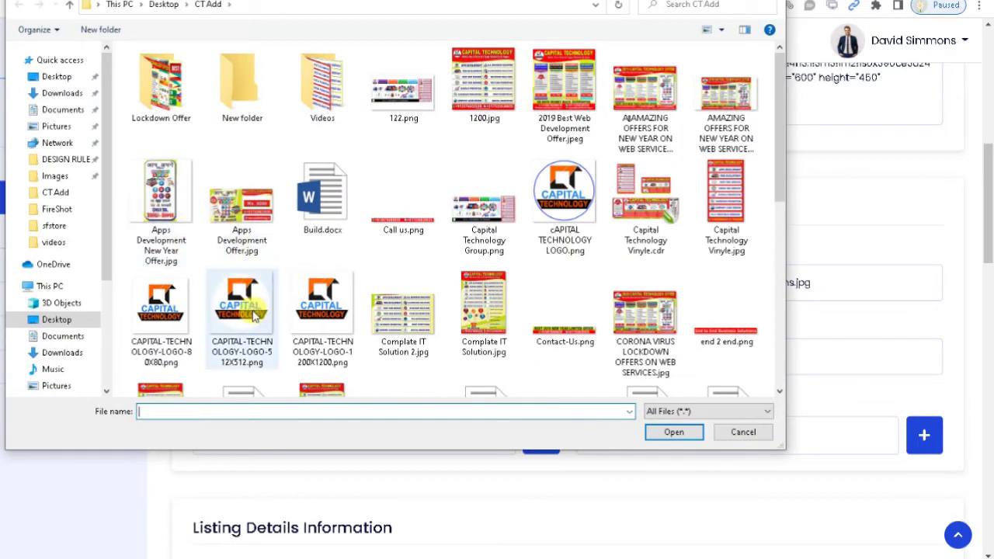
{"action": "double_click", "coordinate": [326, 100]}
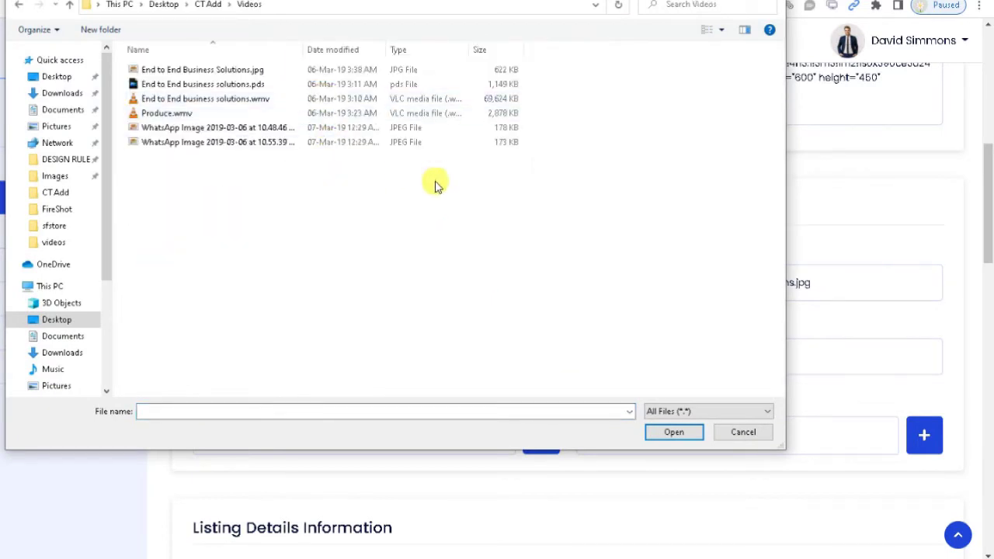
{"action": "left_click", "coordinate": [720, 30]}
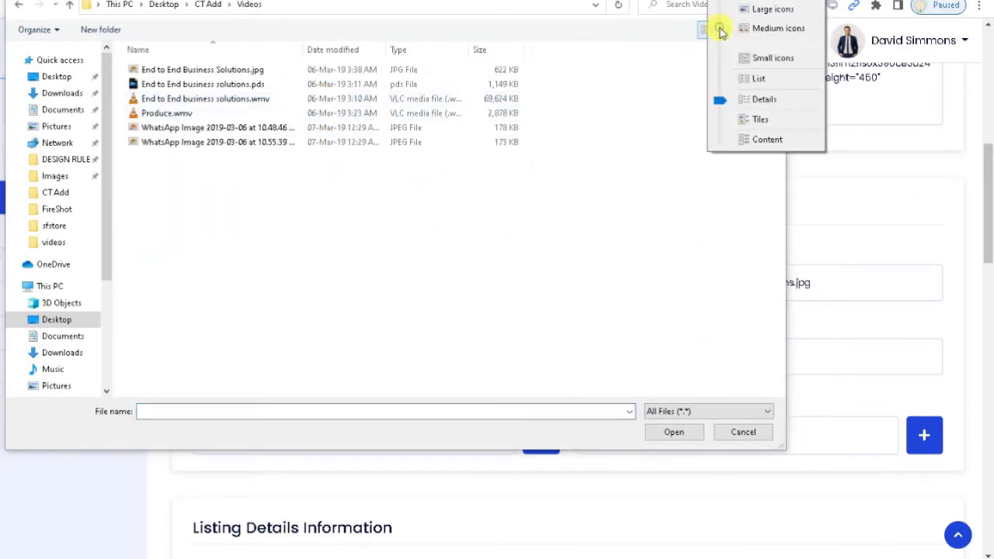
{"action": "left_click", "coordinate": [763, 11]}
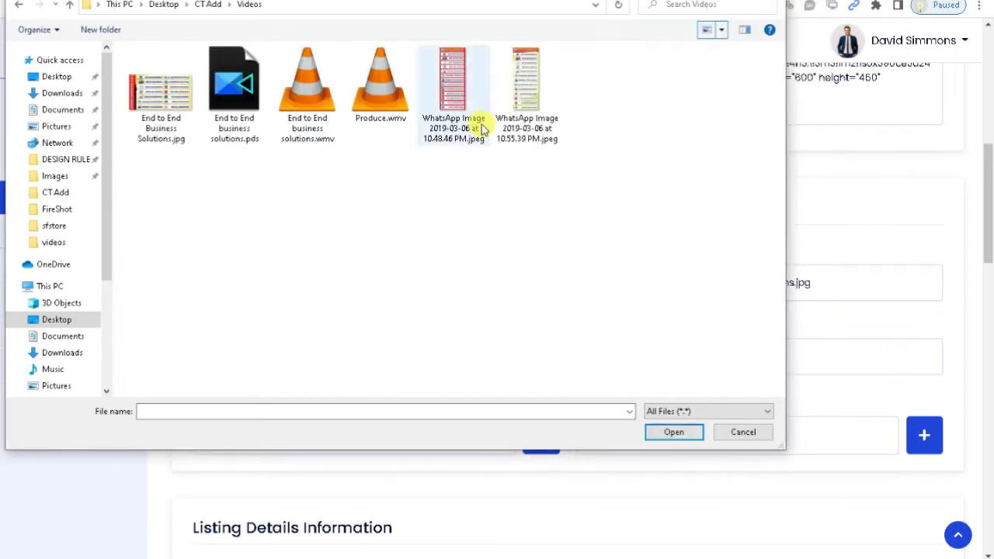
{"action": "double_click", "coordinate": [155, 134]}
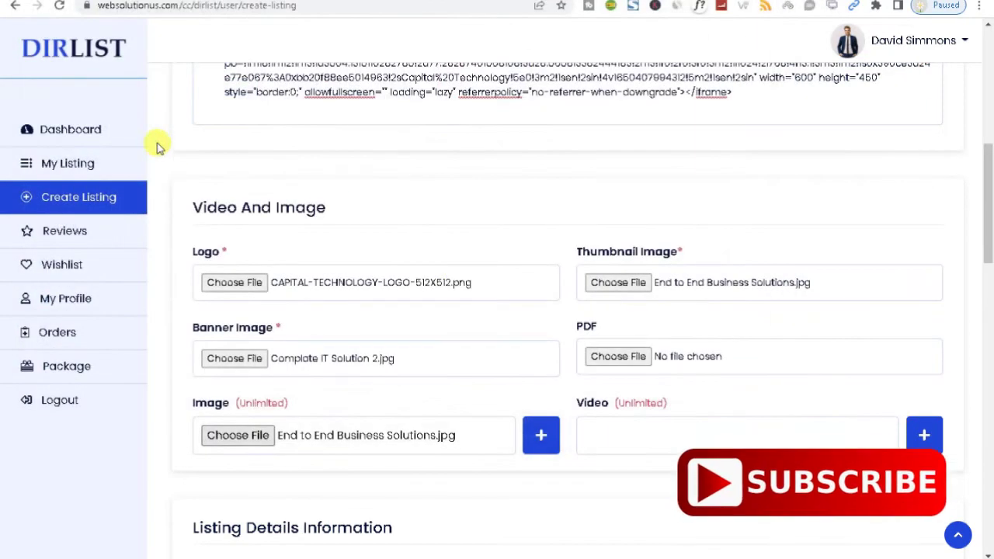
Add an extra video link row, then remove it
{"action": "left_click", "coordinate": [920, 433]}
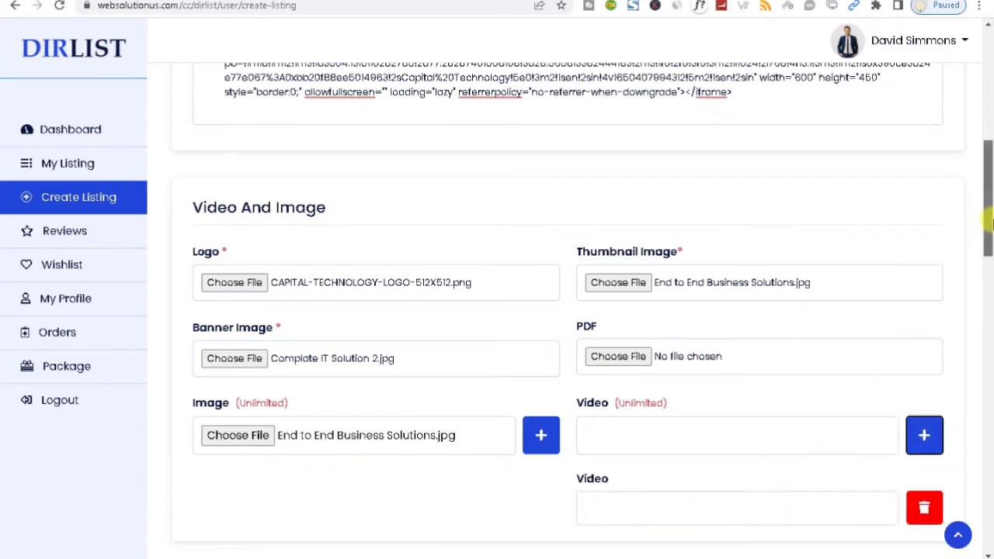
{"action": "left_click_drag", "start_coordinate": [988, 225], "coordinate": [988, 272]}
{"action": "left_click", "coordinate": [924, 292]}
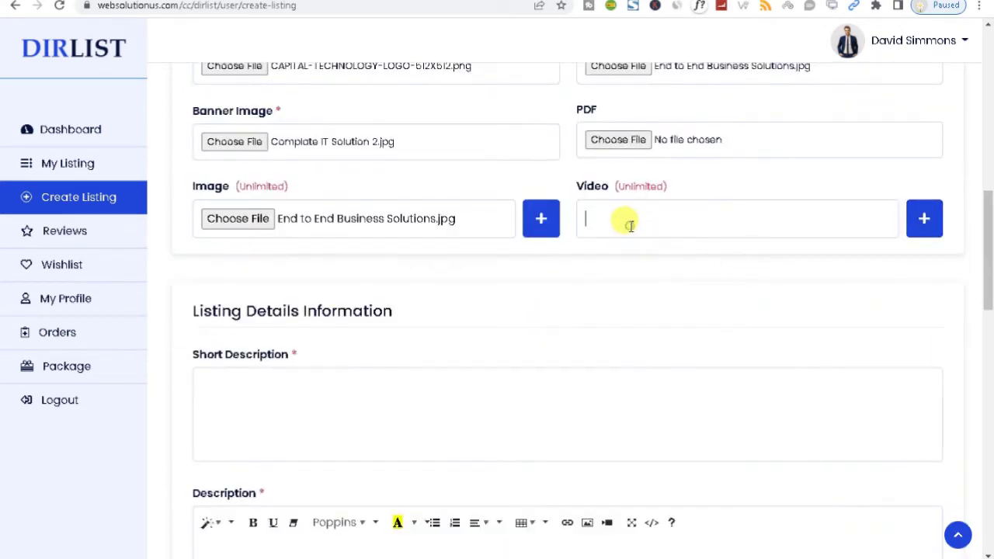
Copy the company introduction paragraph from capitaltechnology.org into the listing's Short Description
{"action": "left_click", "coordinate": [630, 225]}
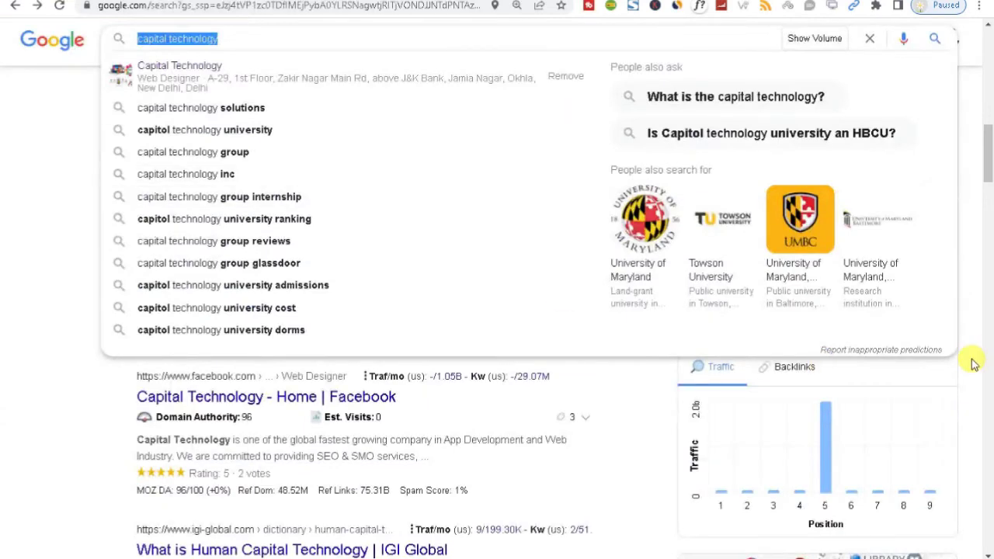
{"action": "left_click", "coordinate": [973, 361]}
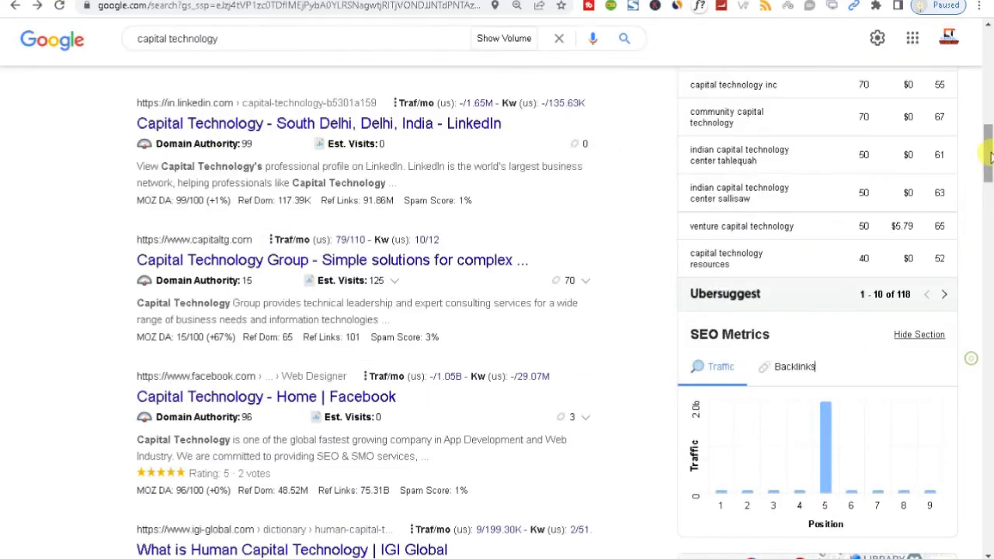
{"action": "scroll", "coordinate": [971, 361], "scroll_direction": "up", "scroll_amount": 10}
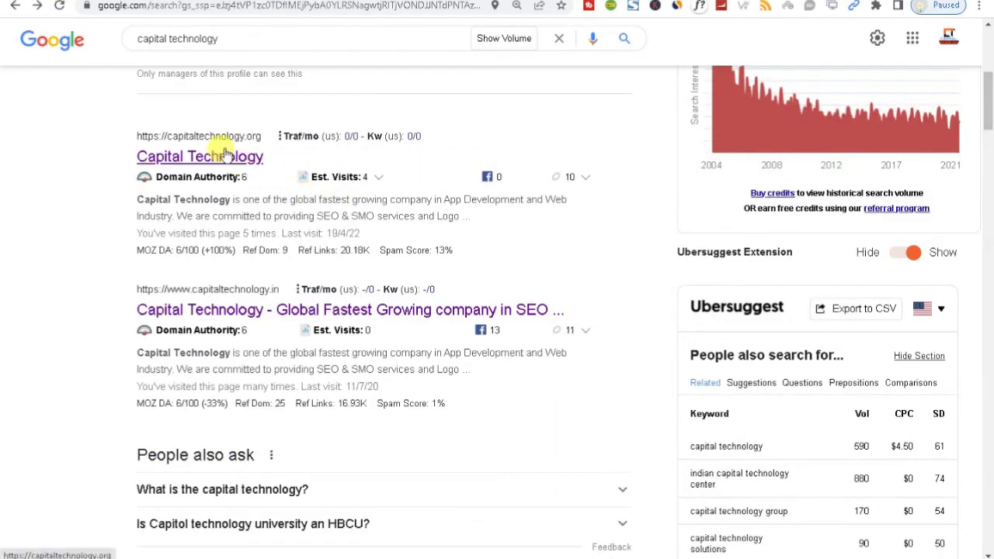
{"action": "left_click", "coordinate": [224, 155]}
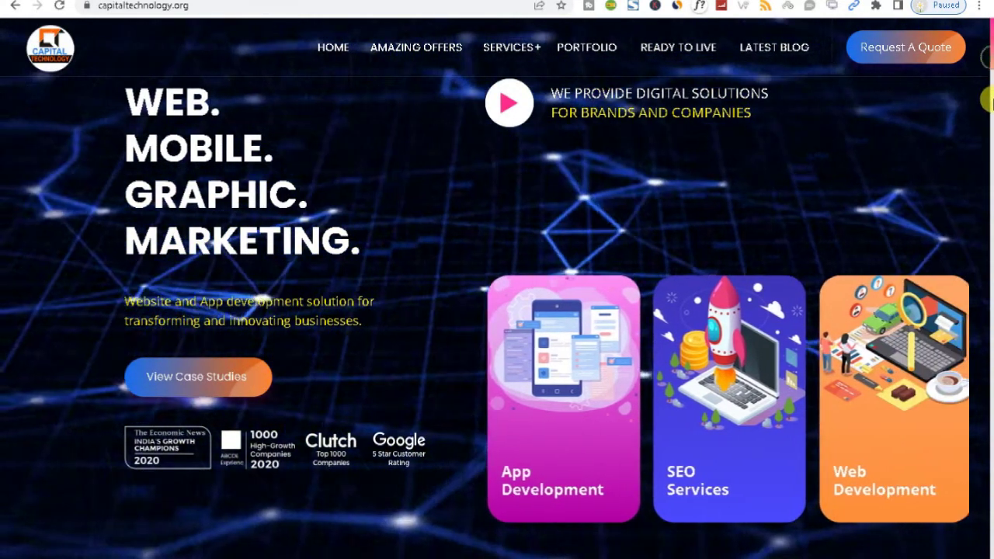
{"action": "scroll", "coordinate": [988, 49], "scroll_direction": "down", "scroll_amount": 6}
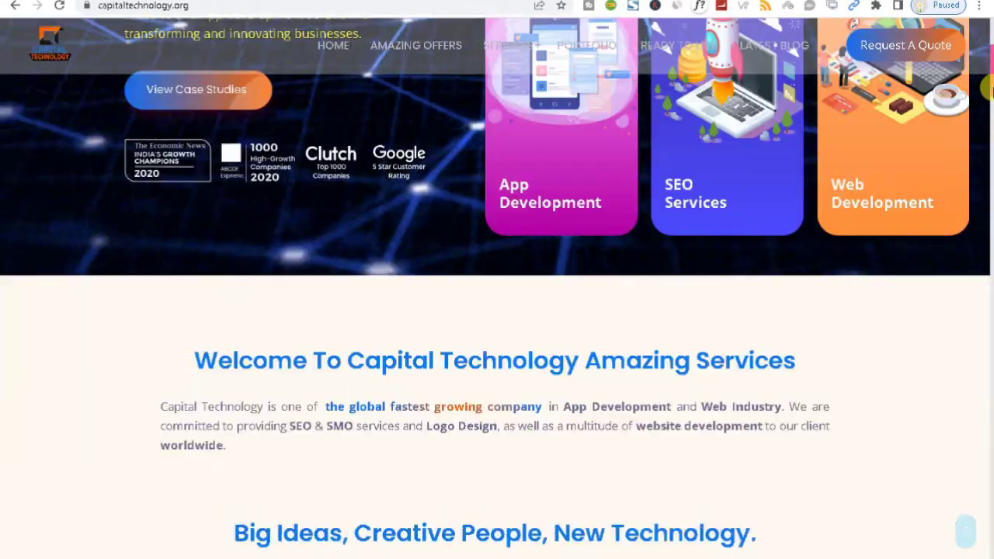
{"action": "left_click_drag", "start_coordinate": [160, 208], "coordinate": [231, 250]}
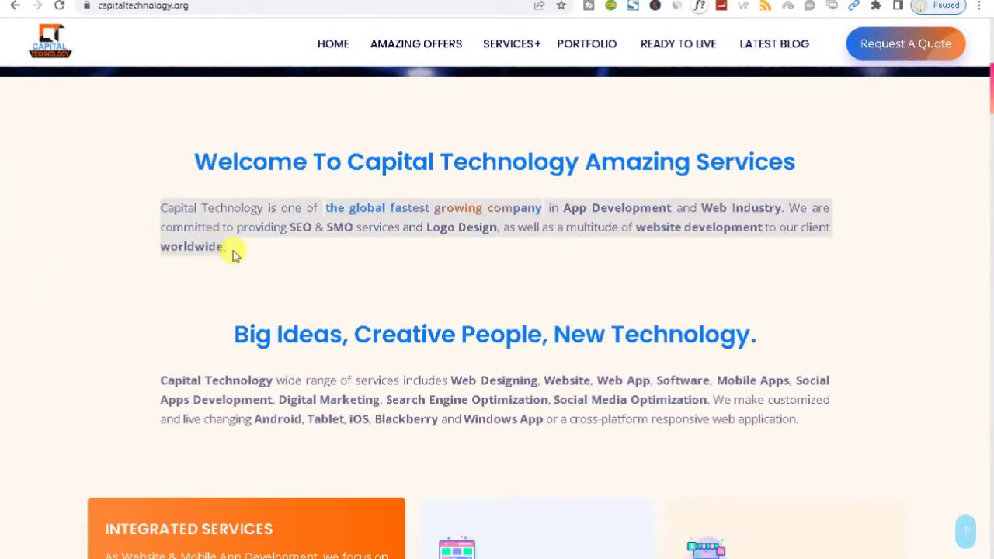
{"action": "key", "text": "ctrl+c"}
{"action": "key", "text": "ctrl+Tab"}
{"action": "left_click", "coordinate": [310, 388]}
{"action": "key", "text": "ctrl+v"}
Copy the services paragraph from the Capital Technology site into the Description editor, followed by a new line
{"action": "left_click_drag", "start_coordinate": [984, 211], "coordinate": [988, 272]}
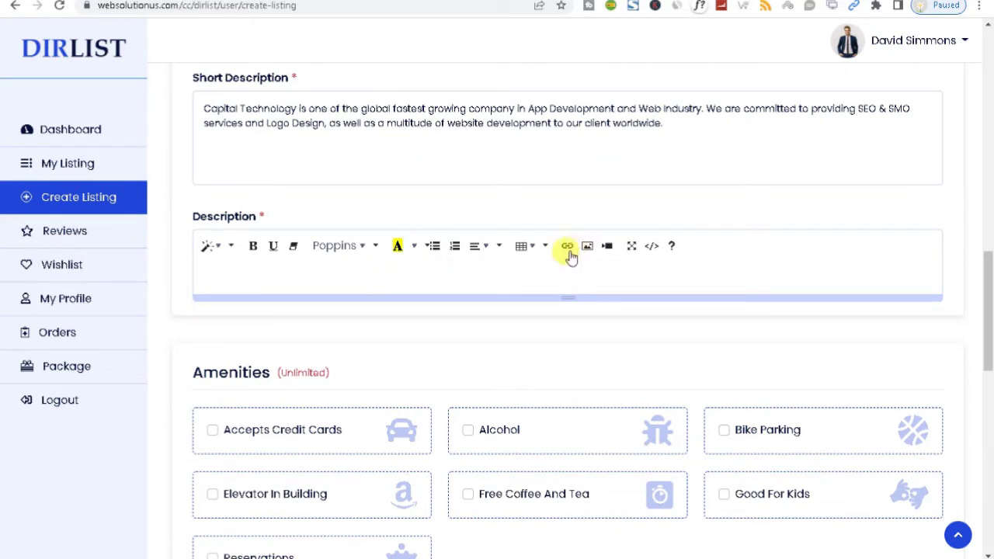
{"action": "key", "text": "ctrl+Tab"}
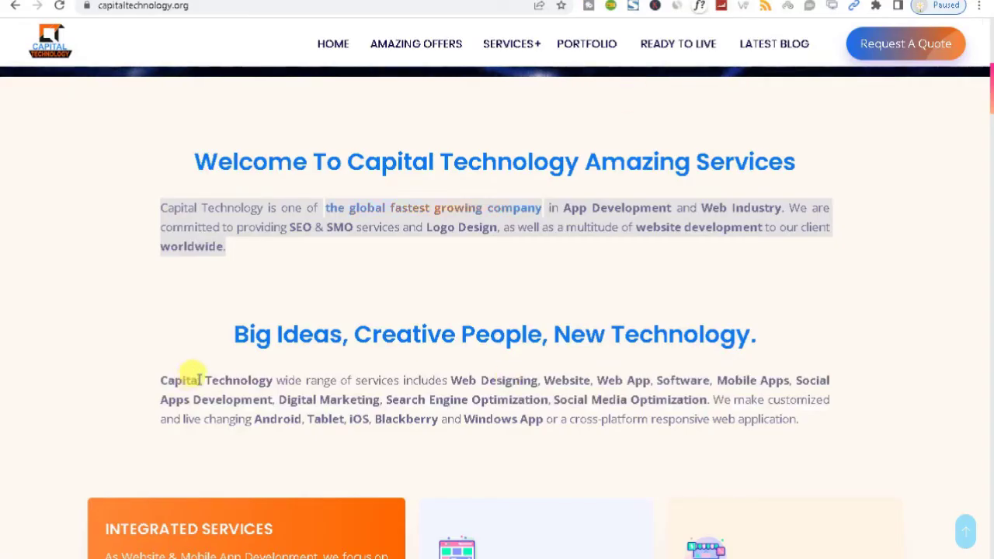
{"action": "left_click_drag", "start_coordinate": [162, 380], "coordinate": [803, 422]}
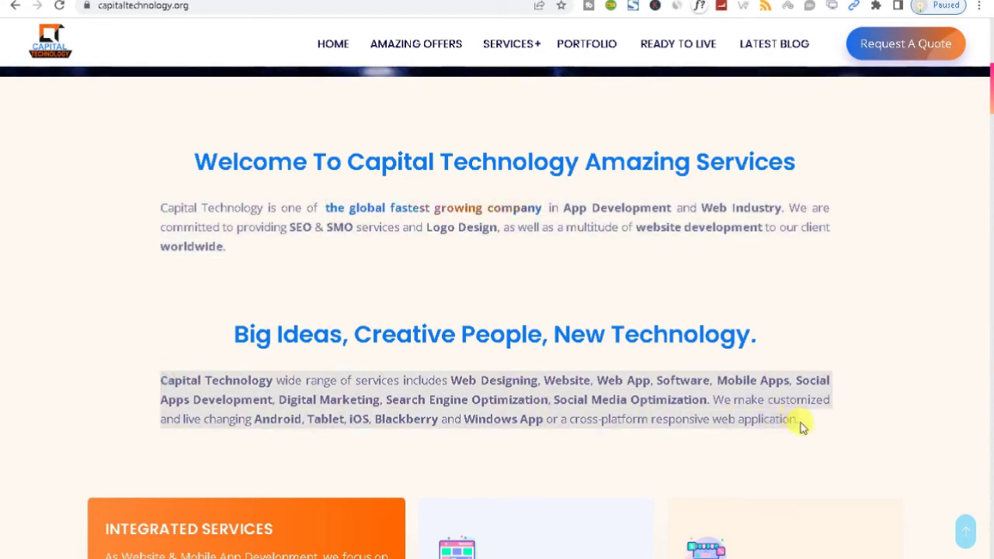
{"action": "key", "text": "ctrl+c"}
{"action": "key", "text": "ctrl+shift+Tab"}
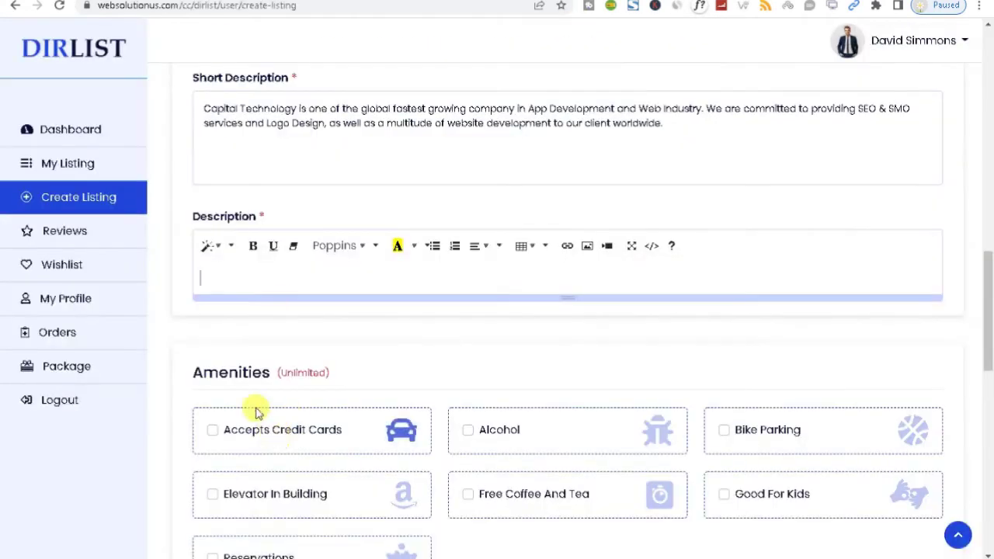
{"action": "key", "text": "ctrl+v"}
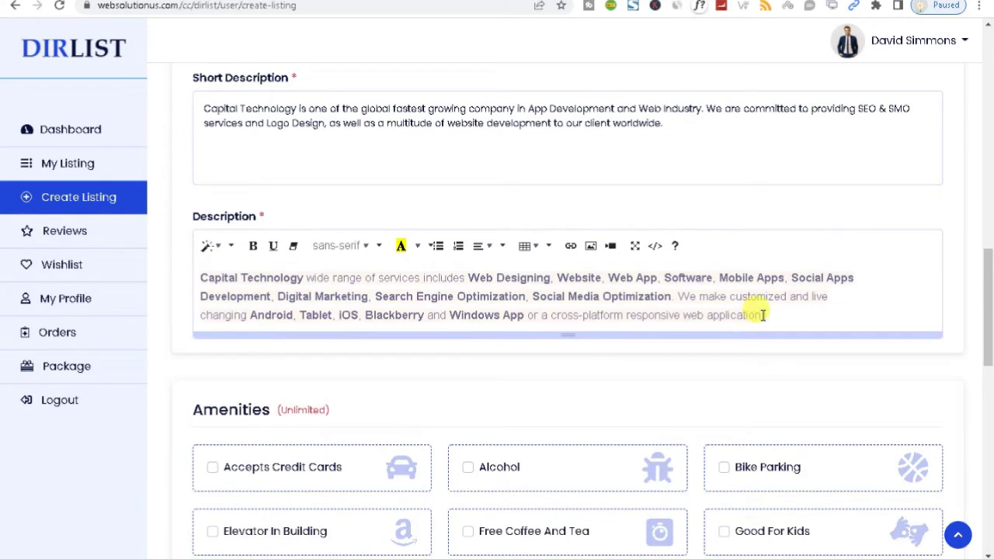
{"action": "key", "text": "Return"}
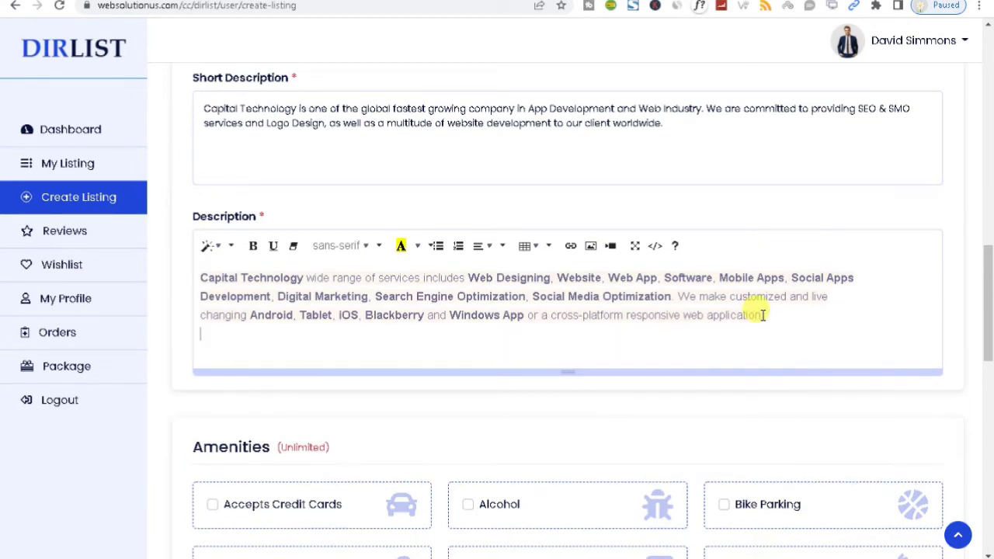
Copy the link of Capital Technology's promotional YouTube video from its website
{"action": "left_click", "coordinate": [610, 247]}
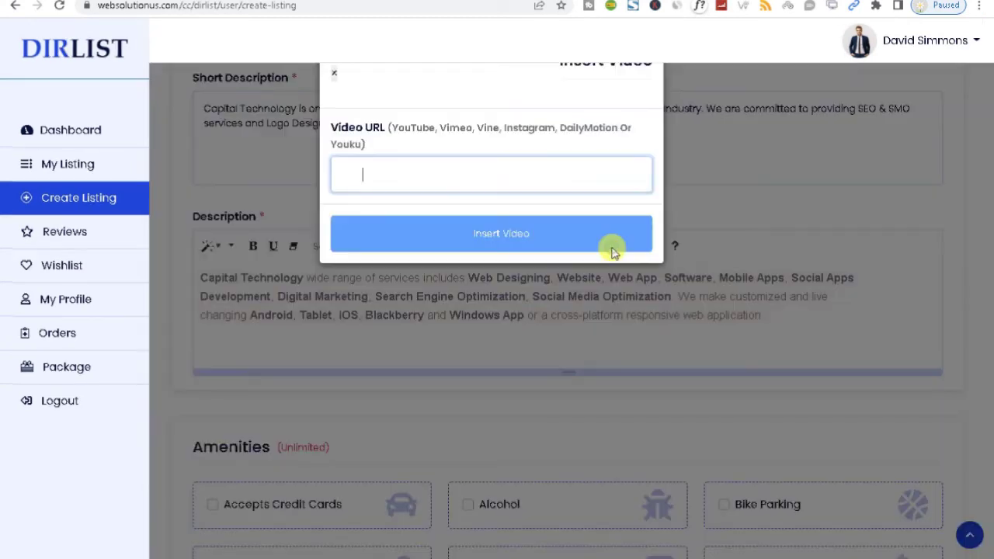
{"action": "left_click", "coordinate": [508, 0]}
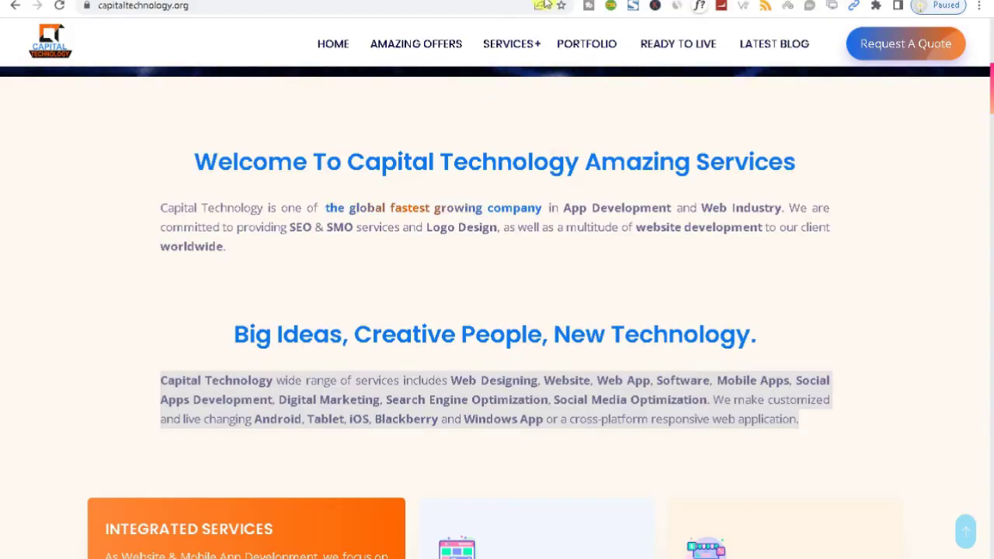
{"action": "left_click_drag", "start_coordinate": [985, 124], "coordinate": [989, 36]}
{"action": "scroll", "coordinate": [583, 84], "scroll_direction": "up", "scroll_amount": 1}
{"action": "left_click", "coordinate": [507, 104]}
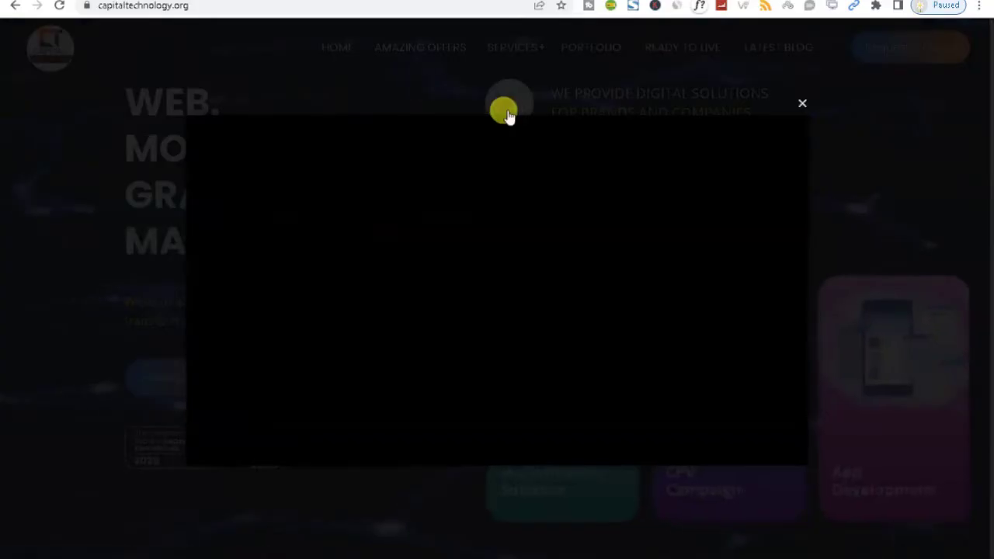
{"action": "right_click", "coordinate": [439, 219]}
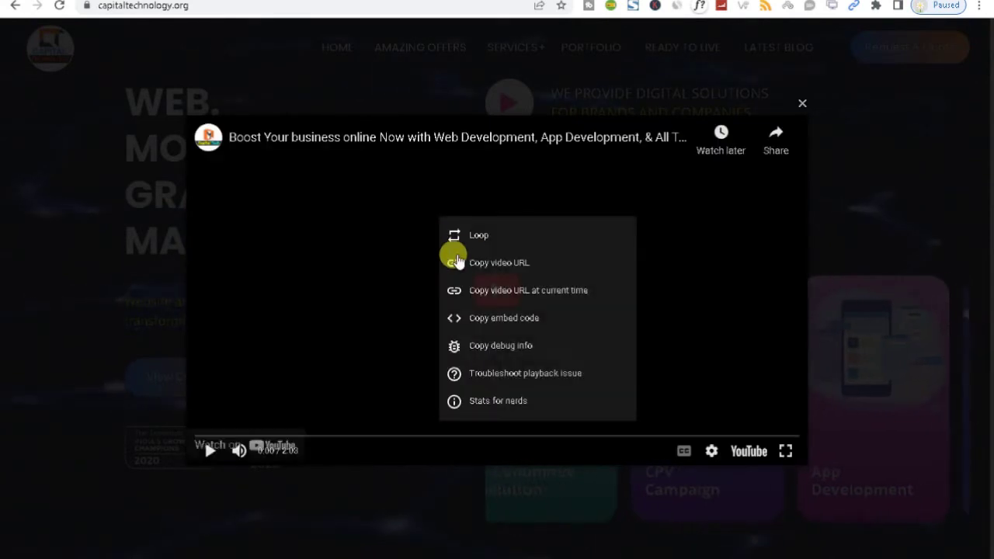
{"action": "left_click", "coordinate": [478, 264]}
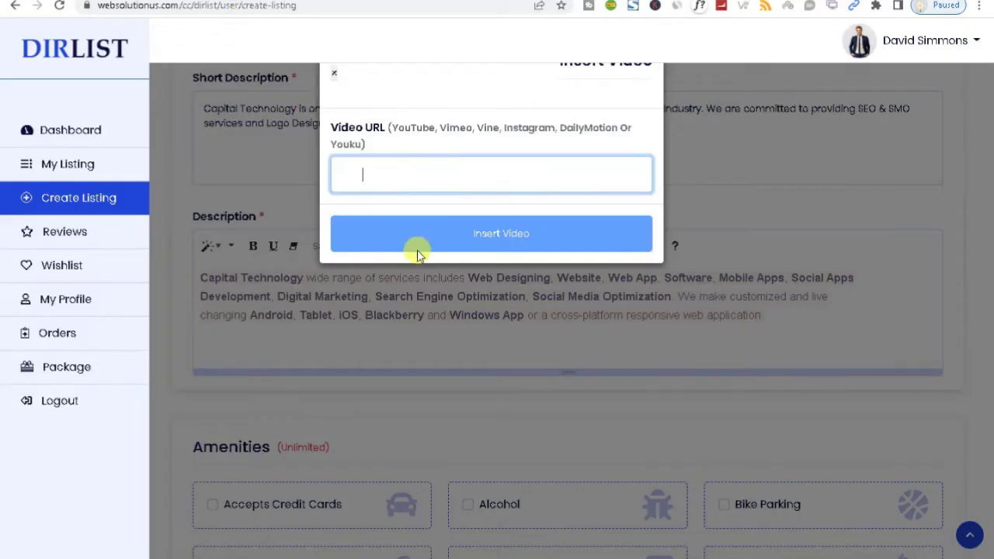
Insert the YouTube link as a video in the Description and add a new line after the text
{"action": "key", "text": "ctrl+v"}
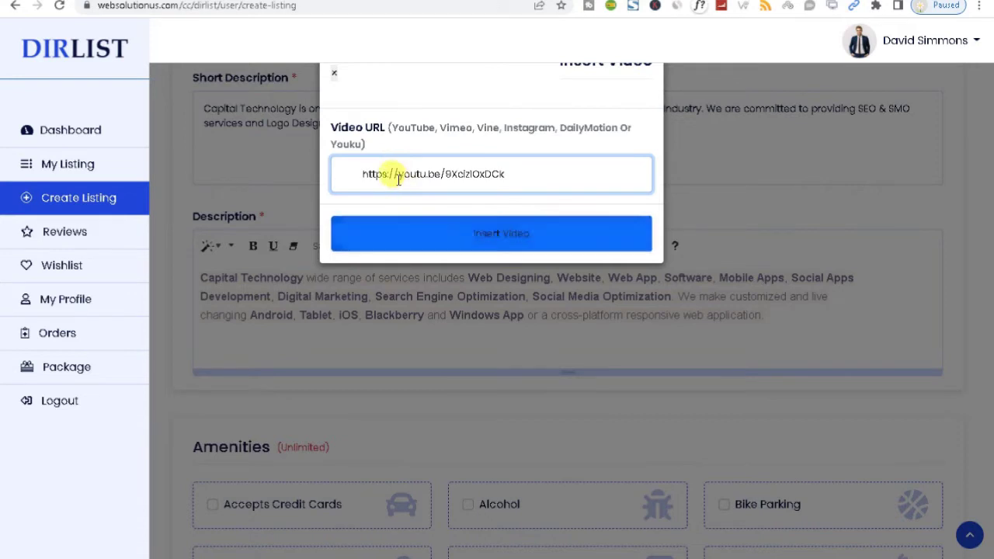
{"action": "left_click", "coordinate": [459, 239]}
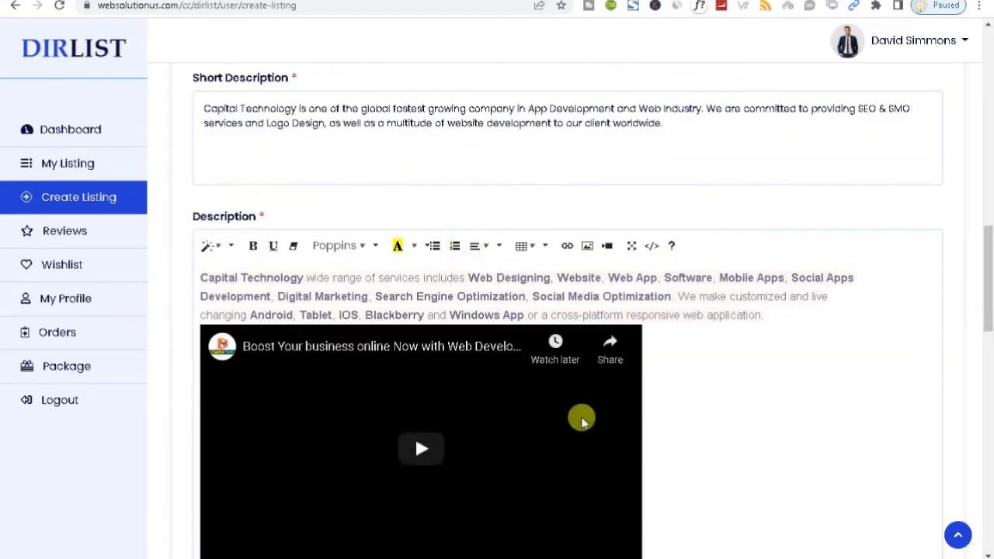
{"action": "scroll", "coordinate": [990, 289], "scroll_direction": "down", "scroll_amount": 1}
{"action": "left_click", "coordinate": [808, 241]}
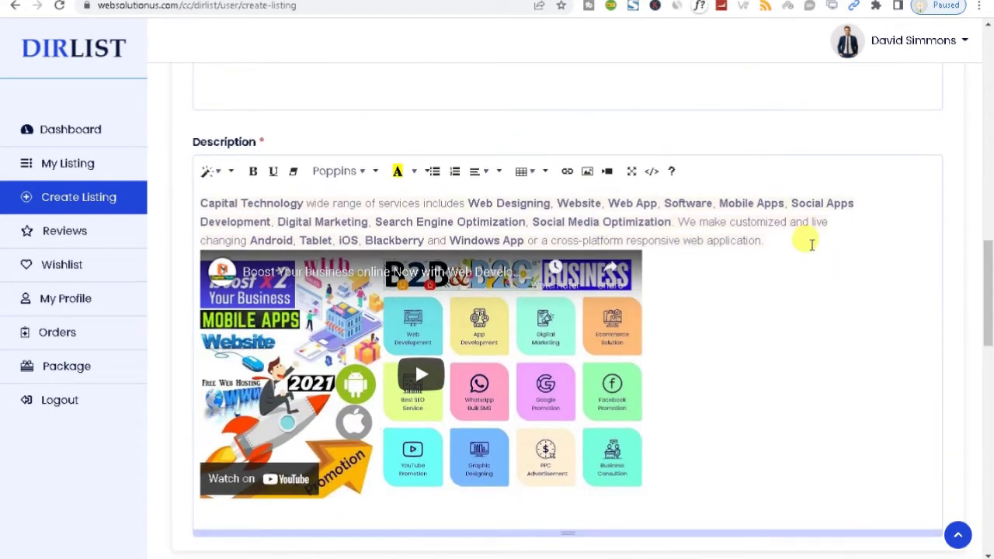
{"action": "key", "text": "Return"}
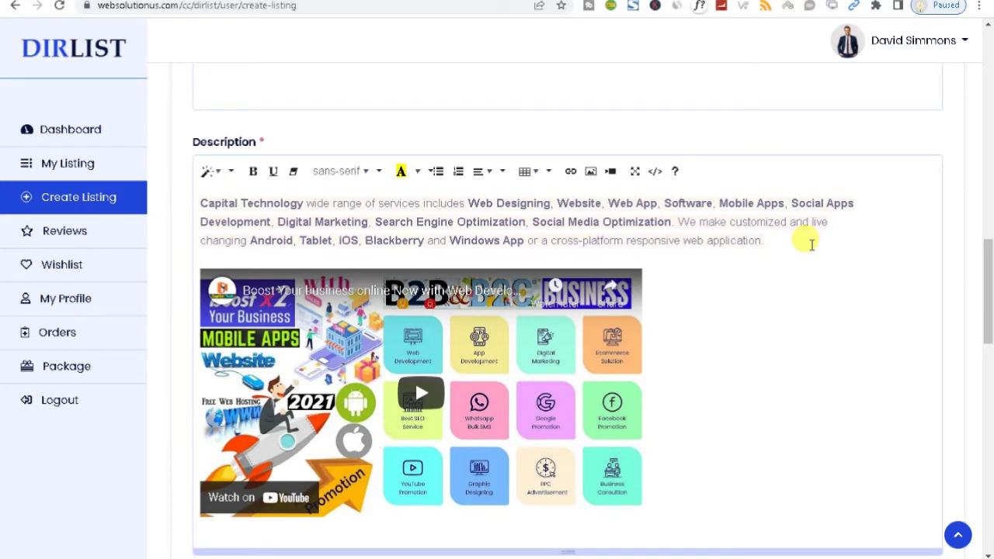
{"action": "left_click_drag", "start_coordinate": [983, 269], "coordinate": [991, 349]}
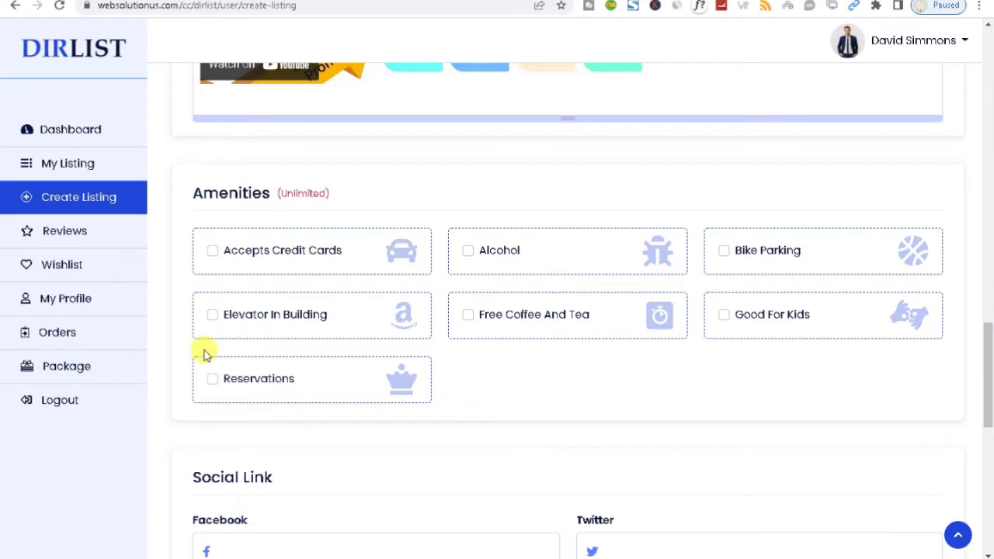
Tick the five amenity boxes: Accepts Credit Cards, Bike Parking, Free Coffee And Tea, Good For Kids, Reservations
{"action": "left_click", "coordinate": [211, 252]}
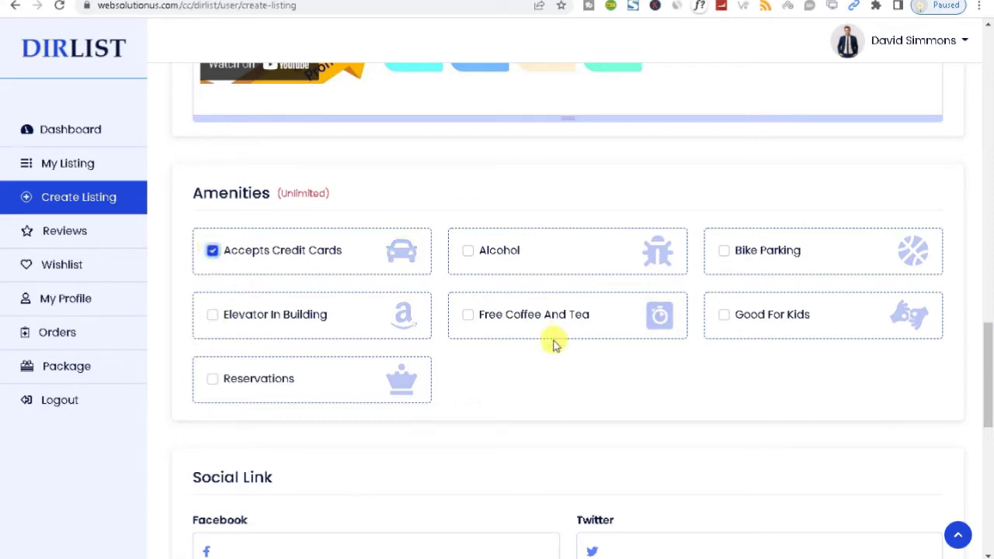
{"action": "left_click", "coordinate": [724, 251]}
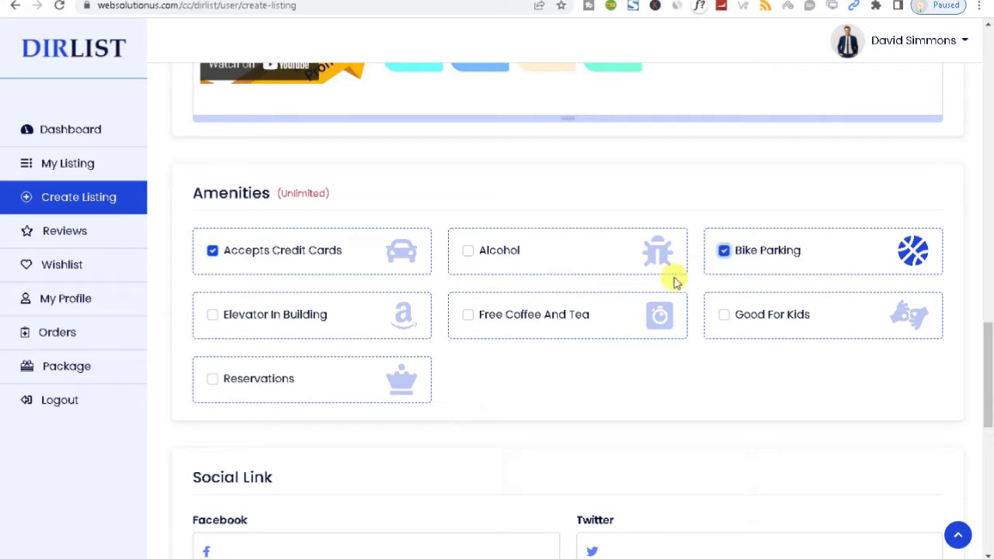
{"action": "left_click", "coordinate": [467, 315]}
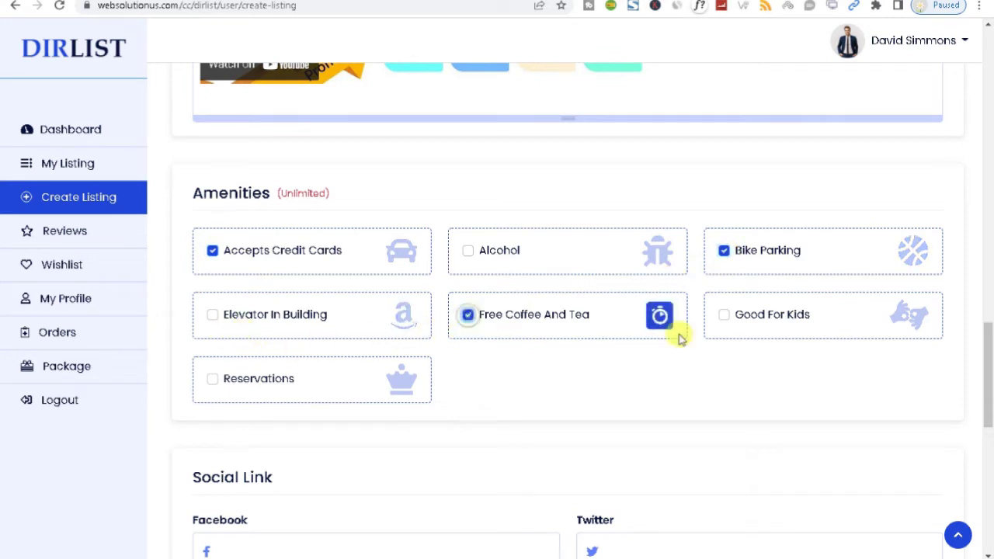
{"action": "left_click", "coordinate": [723, 315]}
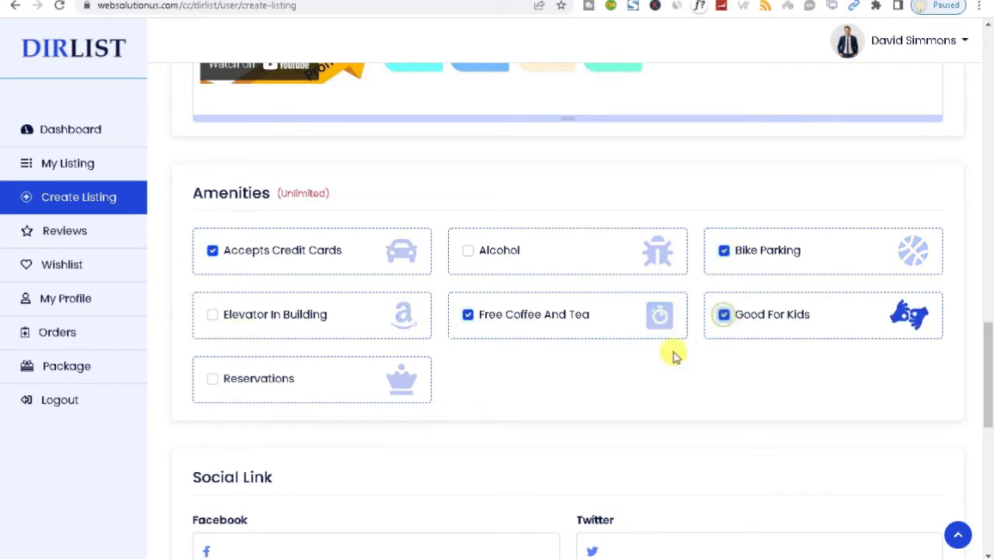
{"action": "left_click", "coordinate": [213, 379]}
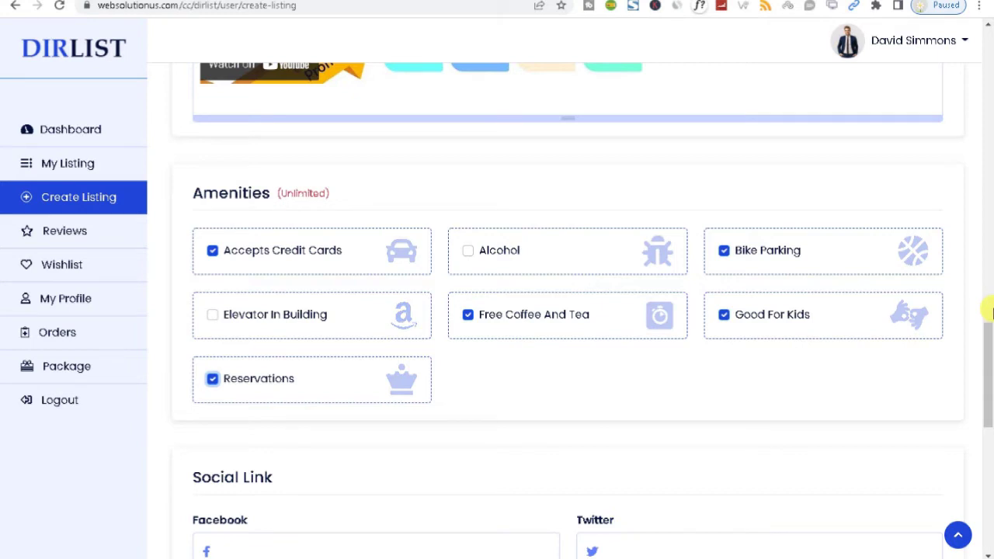
{"action": "left_click_drag", "start_coordinate": [988, 338], "coordinate": [879, 388]}
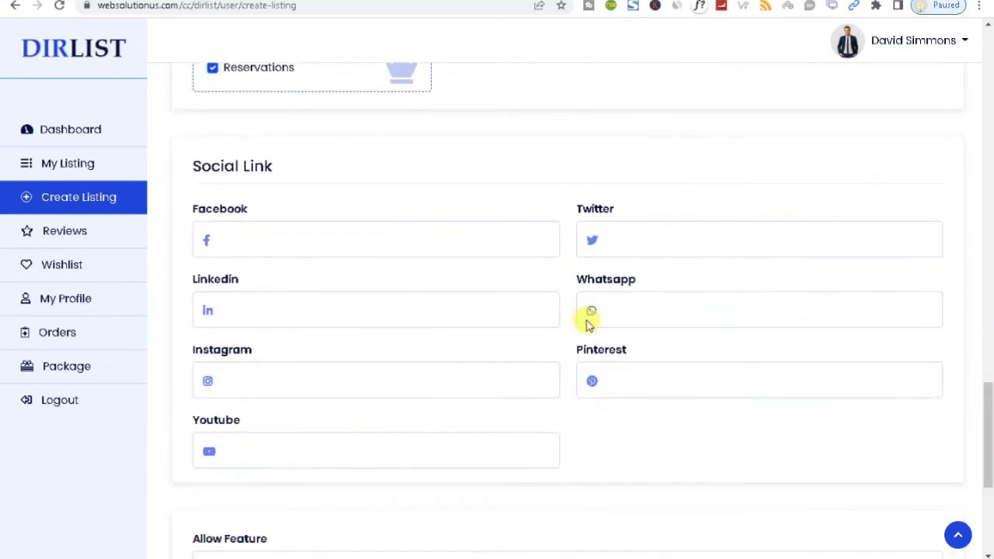
{"action": "left_click", "coordinate": [615, 309]}
{"action": "left_click", "coordinate": [631, 376]}
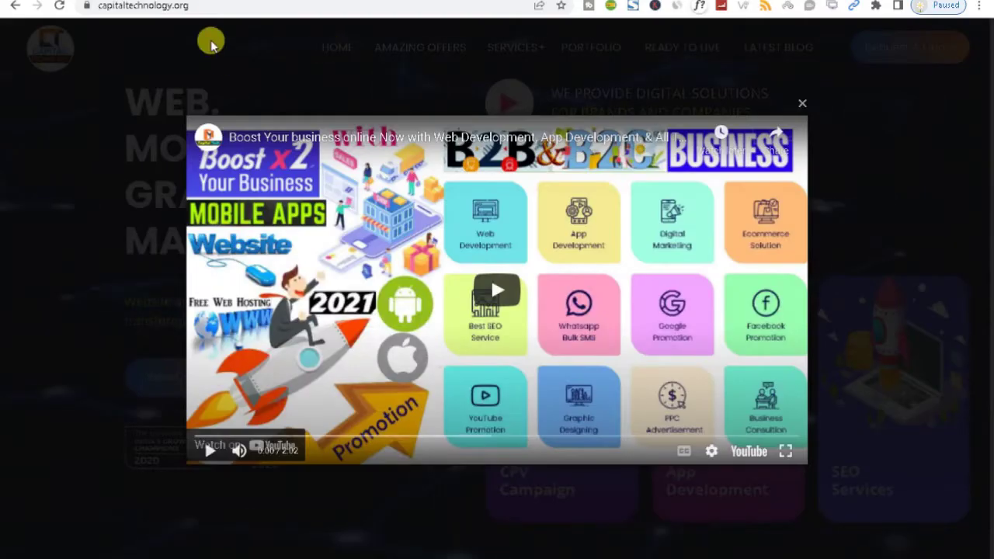
{"action": "key", "text": "ctrl+t"}
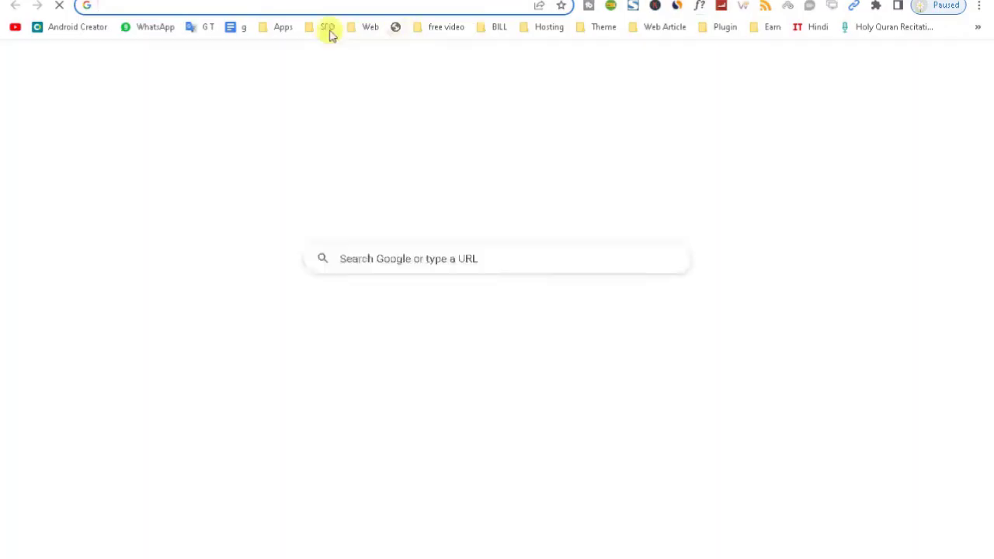
{"action": "type", "text": "htt"}
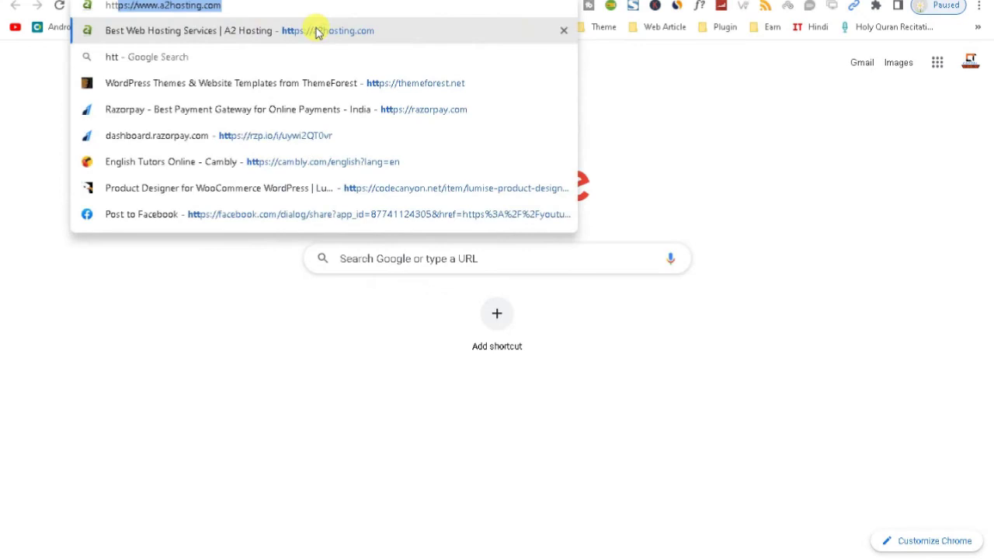
{"action": "type", "text": "ps://"}
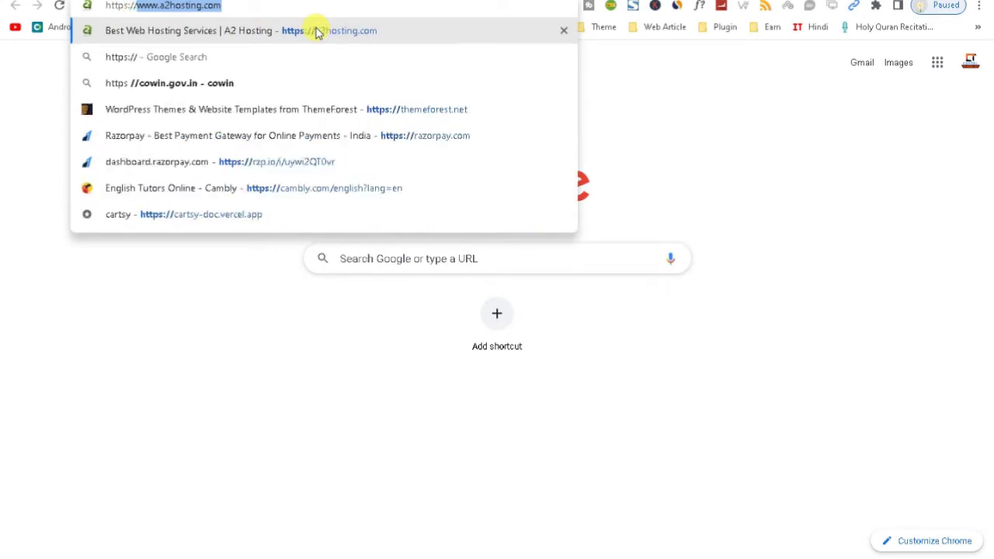
{"action": "type", "text": "wa"}
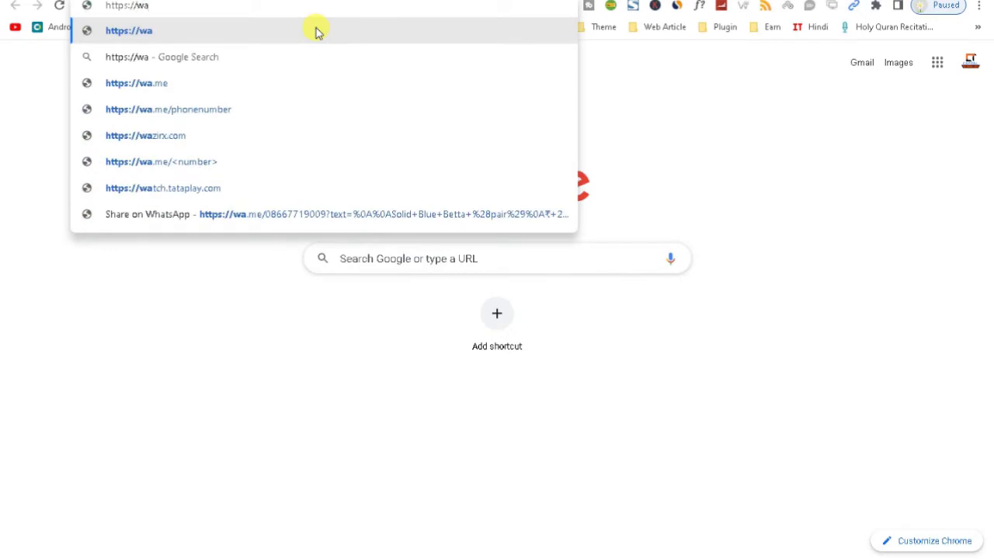
{"action": "type", "text": ".me"}
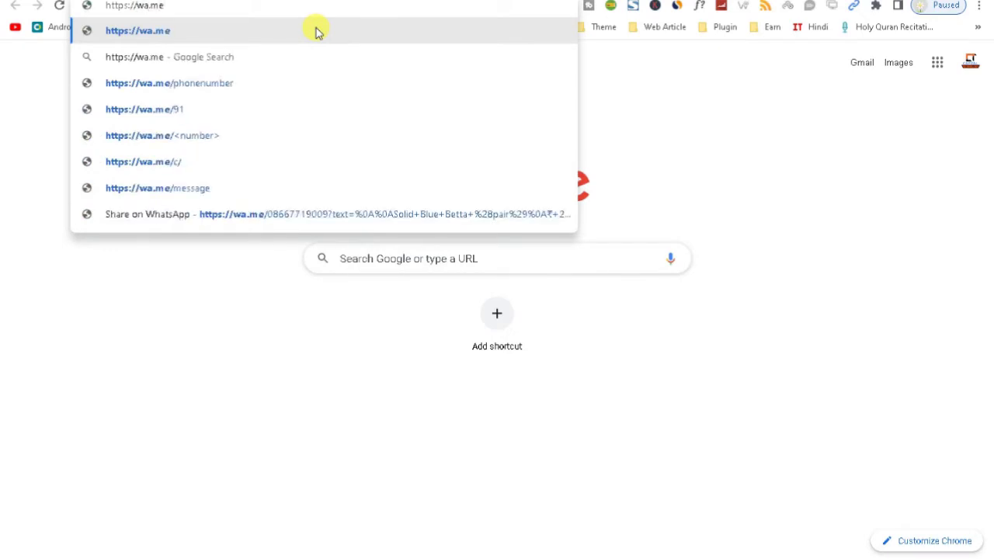
{"action": "type", "text": "/"}
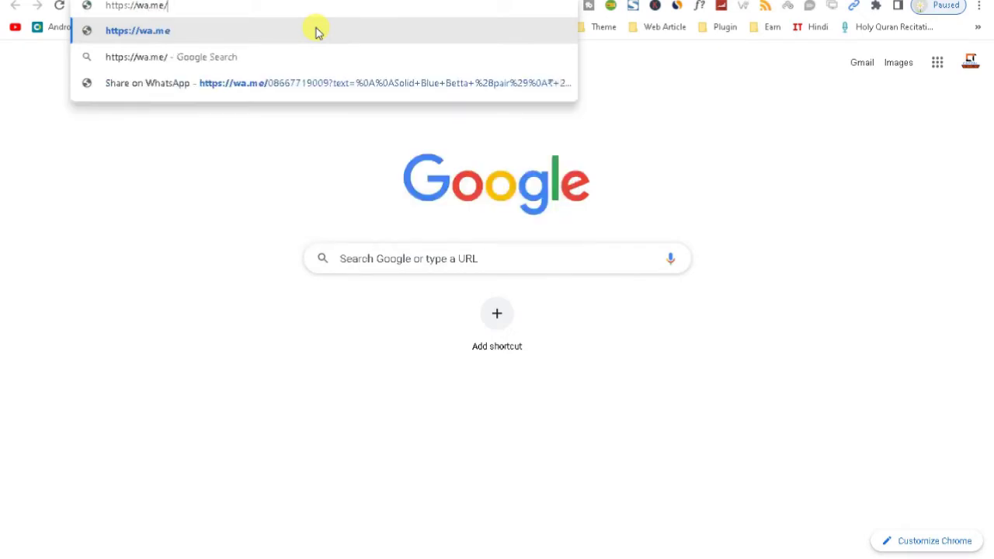
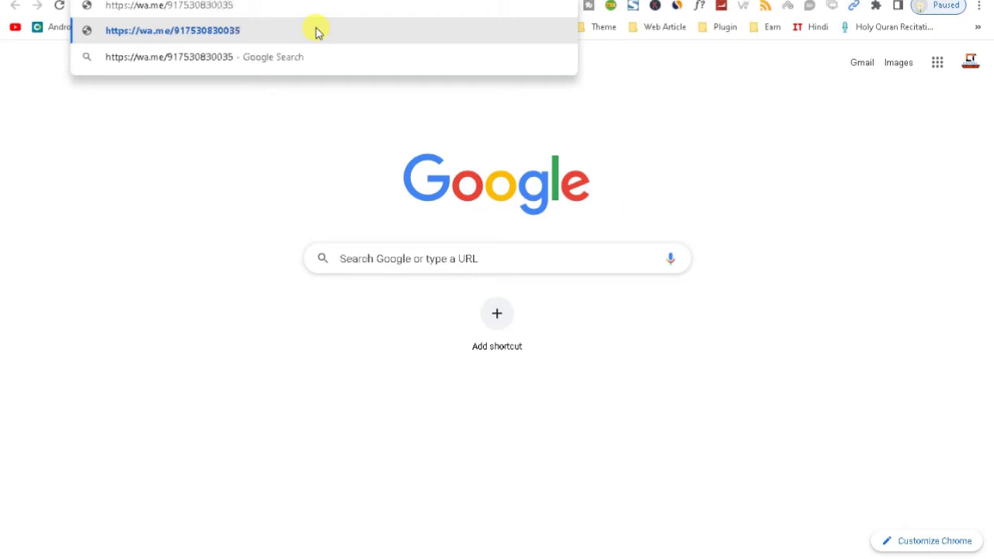
{"action": "key", "text": "ctrl+a"}
{"action": "key", "text": "ctrl+c"}
{"action": "key", "text": "BackSpace"}
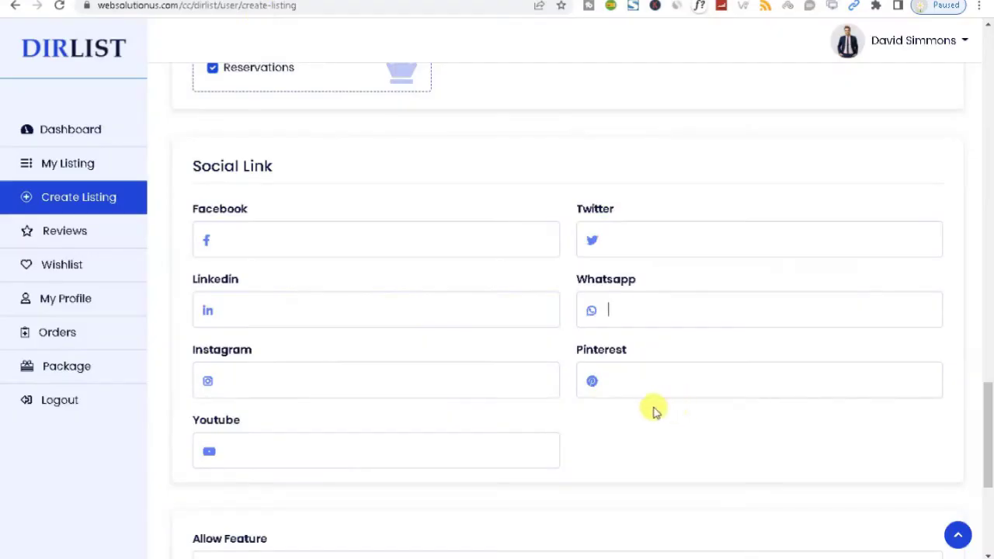
Paste the WhatsApp link into the Whatsapp field, leaving the Allow Feature choice unchanged
{"action": "key", "text": "ctrl+v"}
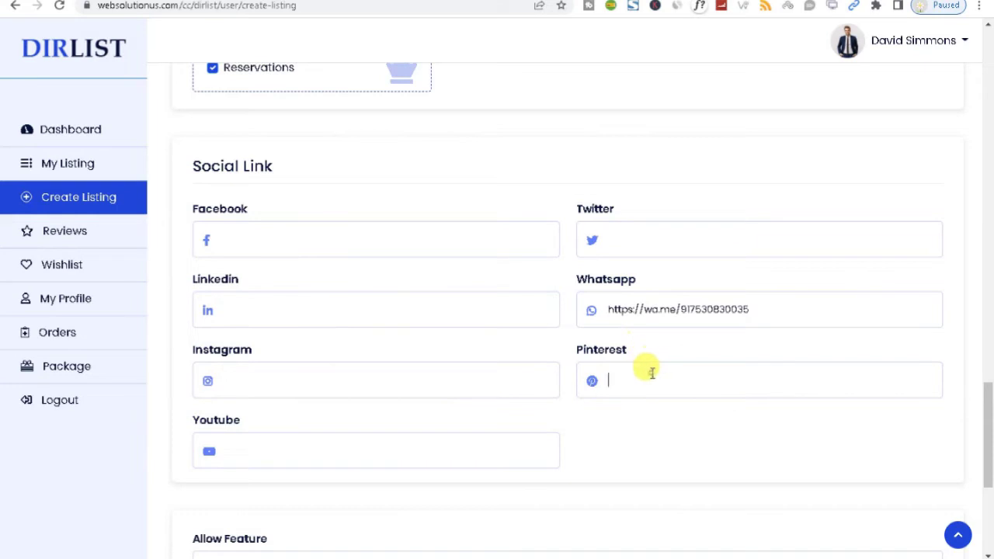
{"action": "scroll", "coordinate": [987, 395], "scroll_direction": "down", "scroll_amount": 3}
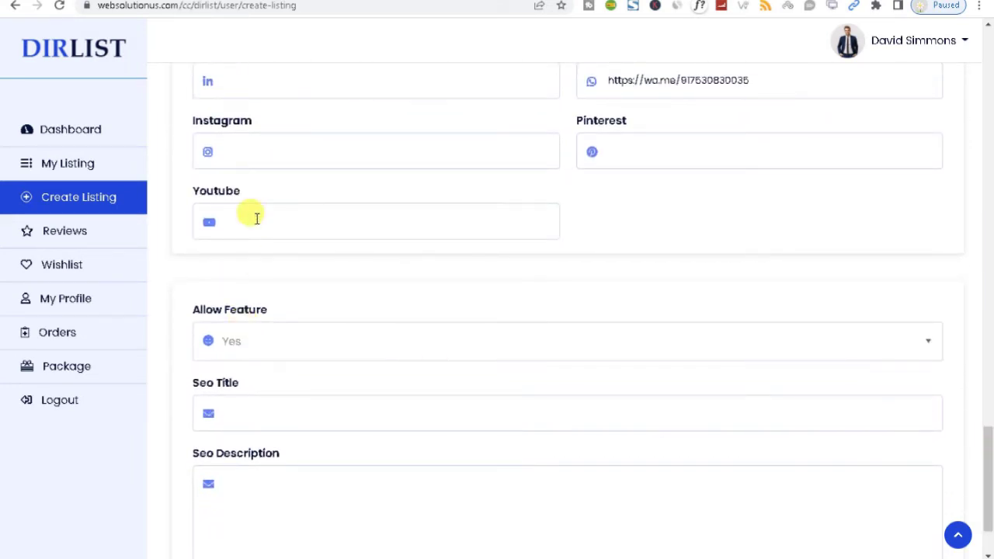
{"action": "left_click", "coordinate": [256, 218]}
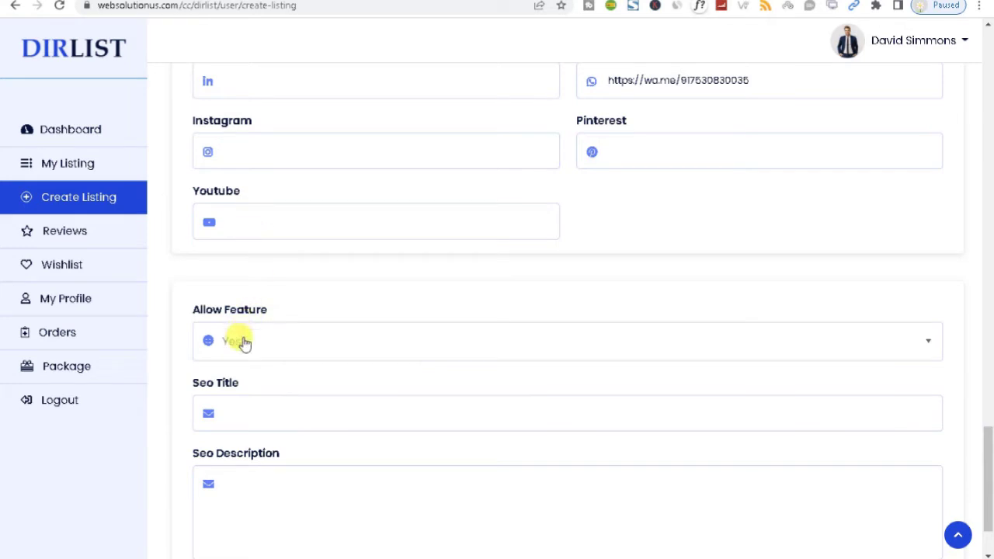
{"action": "left_click", "coordinate": [245, 343]}
{"action": "left_click", "coordinate": [258, 300]}
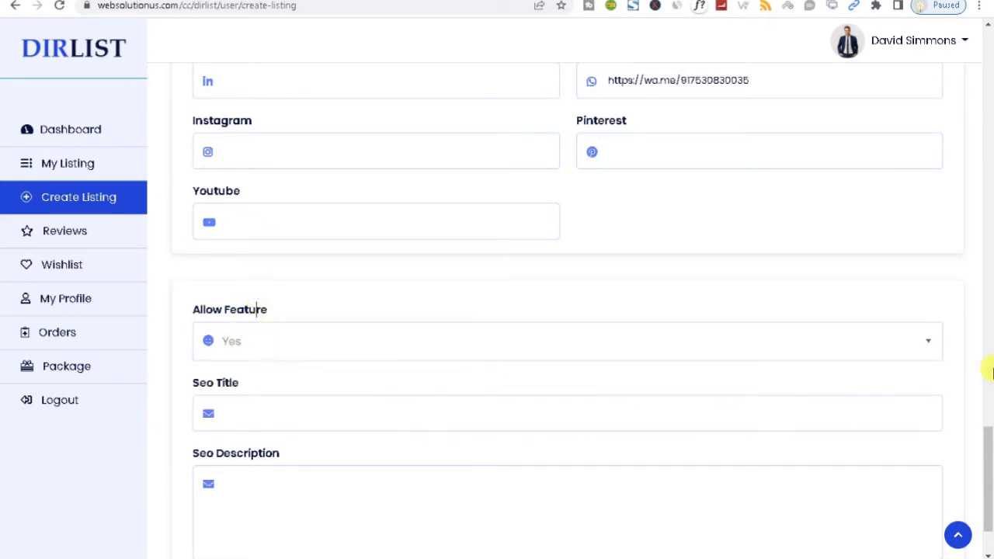
{"action": "scroll", "coordinate": [987, 465], "scroll_direction": "down", "scroll_amount": 2}
Pass through the SEO Title and Description fields and save the listing, triggering the Demo Mode notice
{"action": "left_click", "coordinate": [288, 443]}
{"action": "left_click", "coordinate": [265, 321]}
{"action": "left_click", "coordinate": [303, 401]}
{"action": "left_click", "coordinate": [212, 498]}
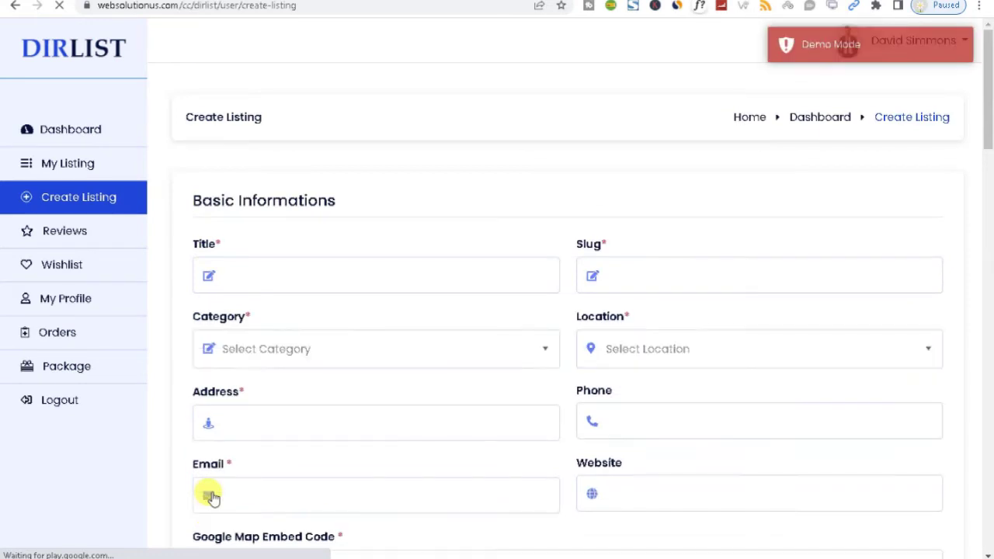
{"action": "scroll", "coordinate": [212, 497], "scroll_direction": "down", "scroll_amount": 1}
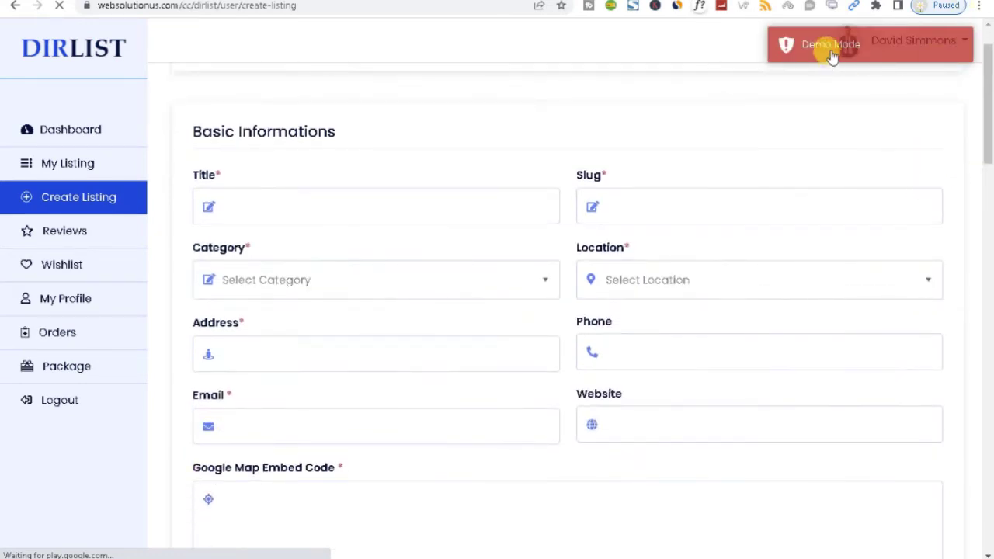
{"action": "left_click_drag", "start_coordinate": [990, 153], "coordinate": [983, 125]}
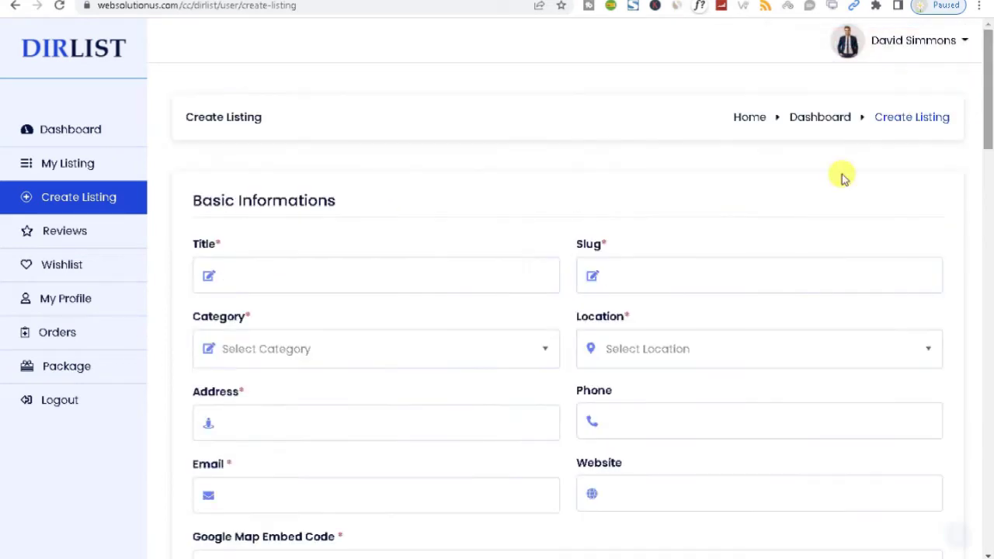
Browse the user's My Listings, Reviews and Wishlist pages
{"action": "left_click", "coordinate": [64, 168]}
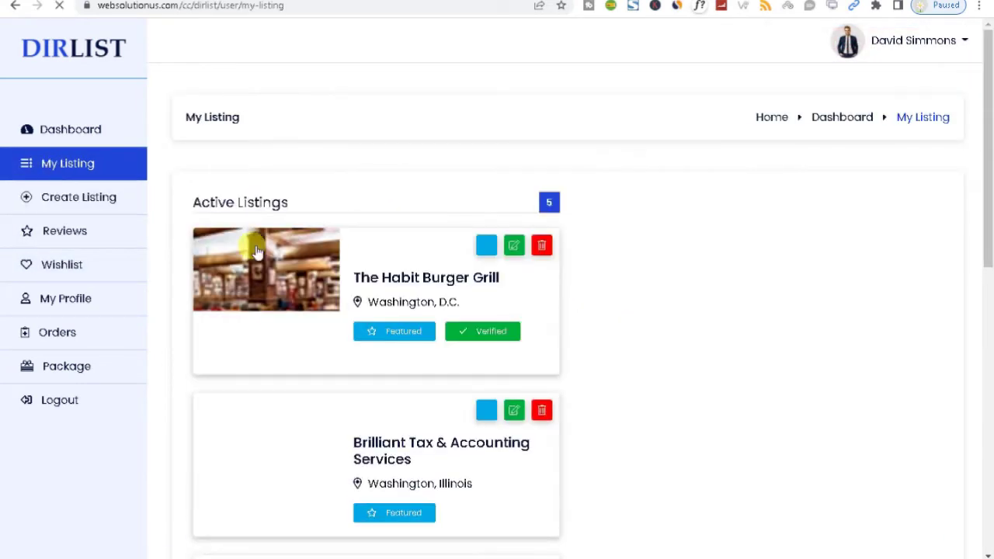
{"action": "left_click_drag", "start_coordinate": [988, 266], "coordinate": [962, 556]}
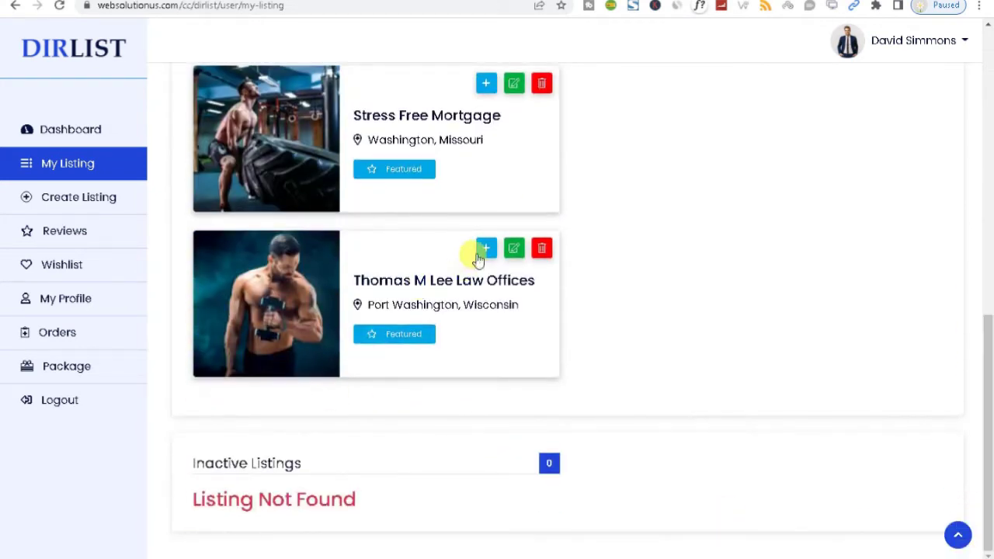
{"action": "left_click", "coordinate": [85, 210]}
{"action": "left_click", "coordinate": [78, 243]}
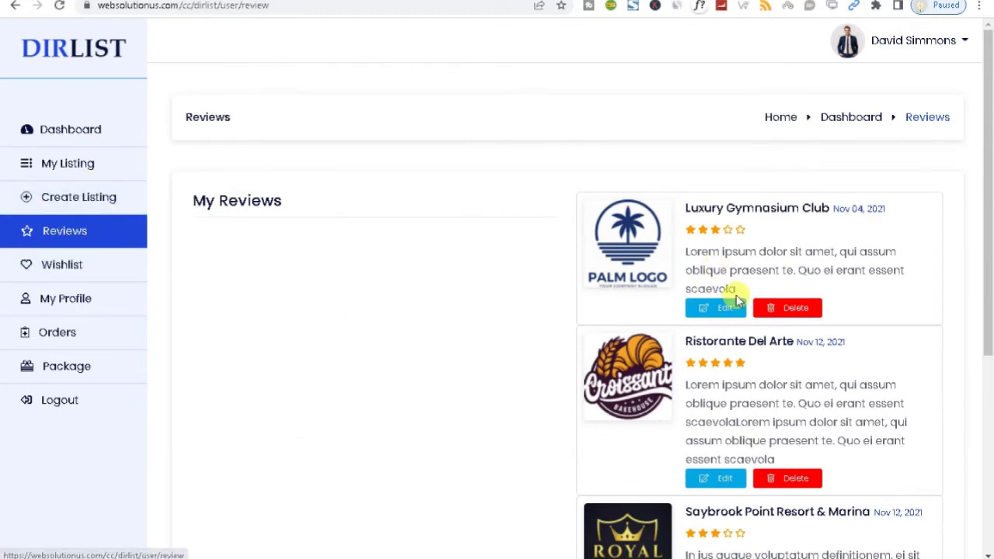
{"action": "left_click_drag", "start_coordinate": [986, 195], "coordinate": [990, 408]}
{"action": "scroll", "coordinate": [987, 233], "scroll_direction": "up", "scroll_amount": 5}
{"action": "left_click", "coordinate": [52, 260]}
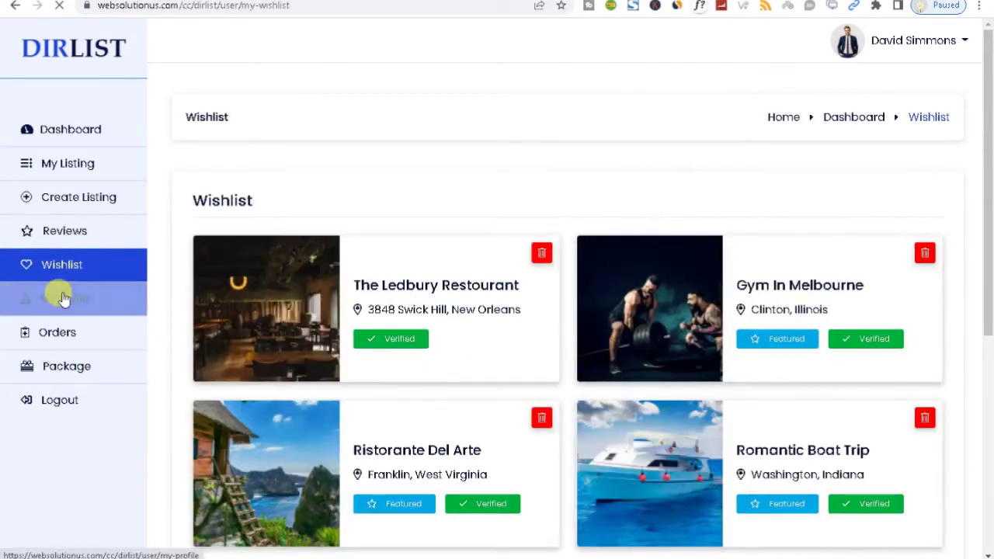
{"action": "left_click_drag", "start_coordinate": [987, 155], "coordinate": [989, 381]}
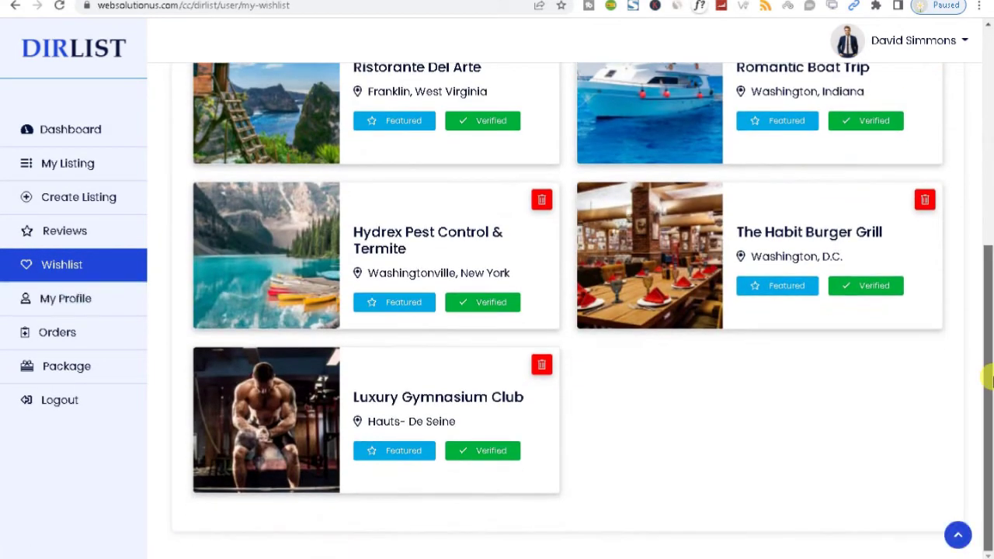
Scroll through the My Profile page down to the Profile Banner Image
{"action": "left_click", "coordinate": [61, 296]}
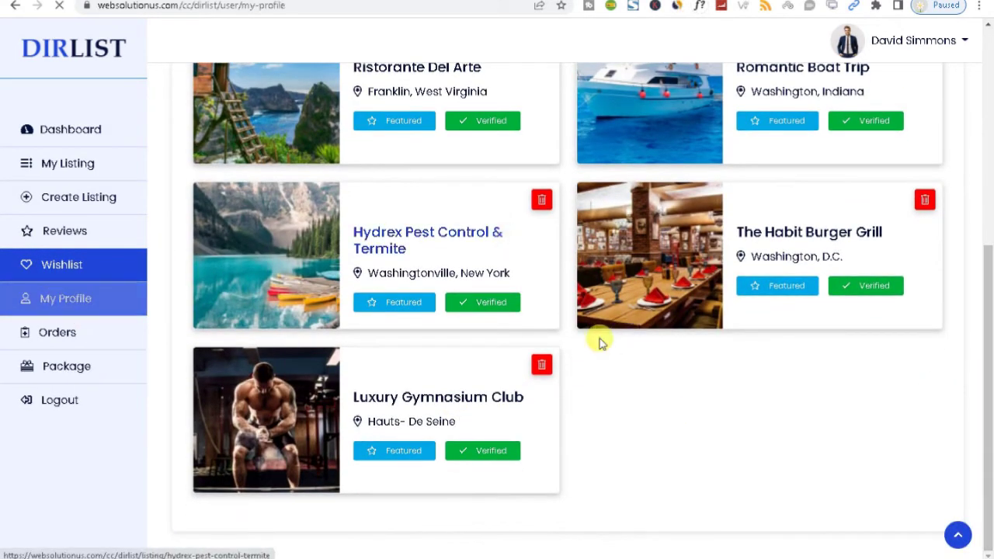
{"action": "left_click_drag", "start_coordinate": [986, 152], "coordinate": [988, 71]}
{"action": "left_click_drag", "start_coordinate": [990, 166], "coordinate": [971, 508]}
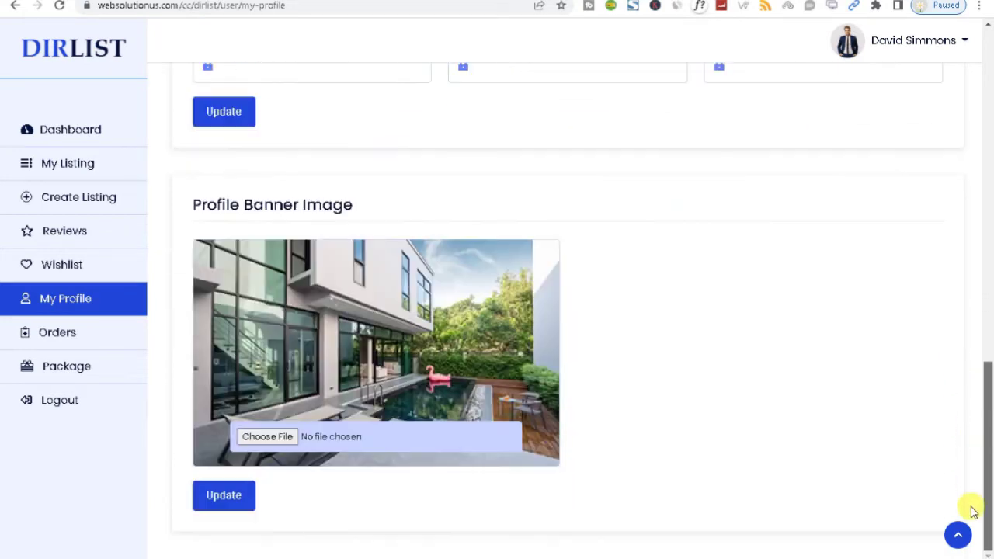
{"action": "left_click", "coordinate": [30, 324]}
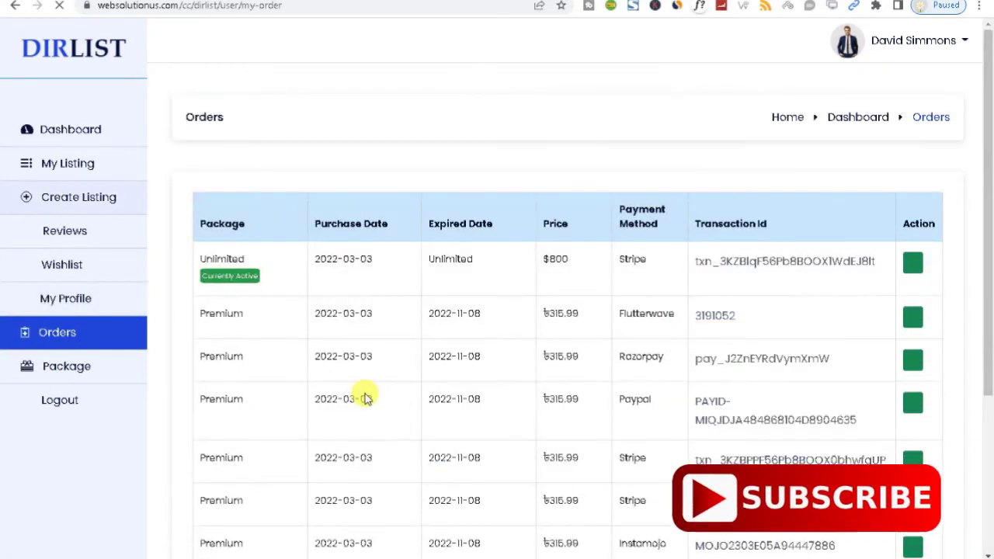
Scroll the order history, looking at the $800 Unlimited order and the payment details
{"action": "left_click_drag", "start_coordinate": [990, 267], "coordinate": [990, 391]}
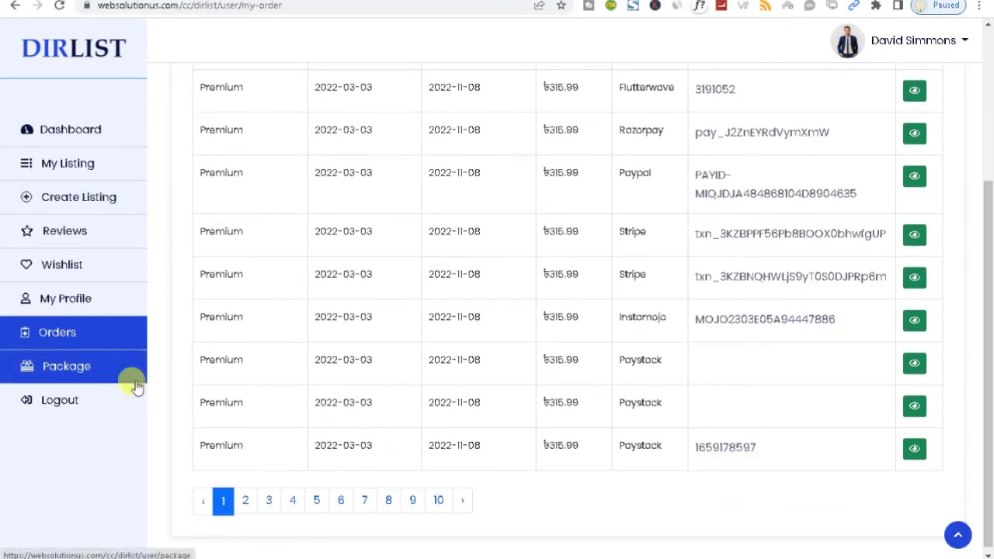
{"action": "left_click_drag", "start_coordinate": [988, 395], "coordinate": [988, 242]}
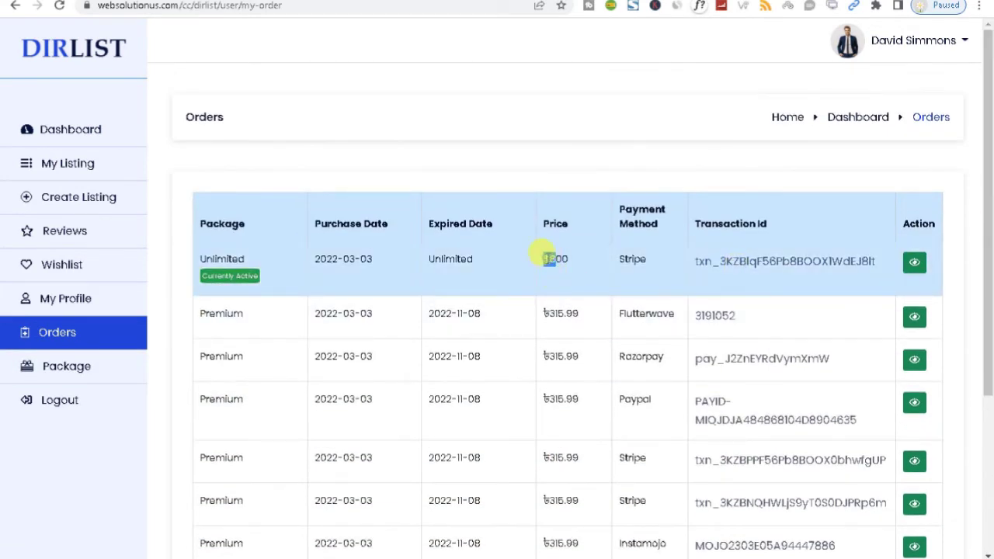
{"action": "double_click", "coordinate": [545, 258]}
{"action": "left_click", "coordinate": [546, 315]}
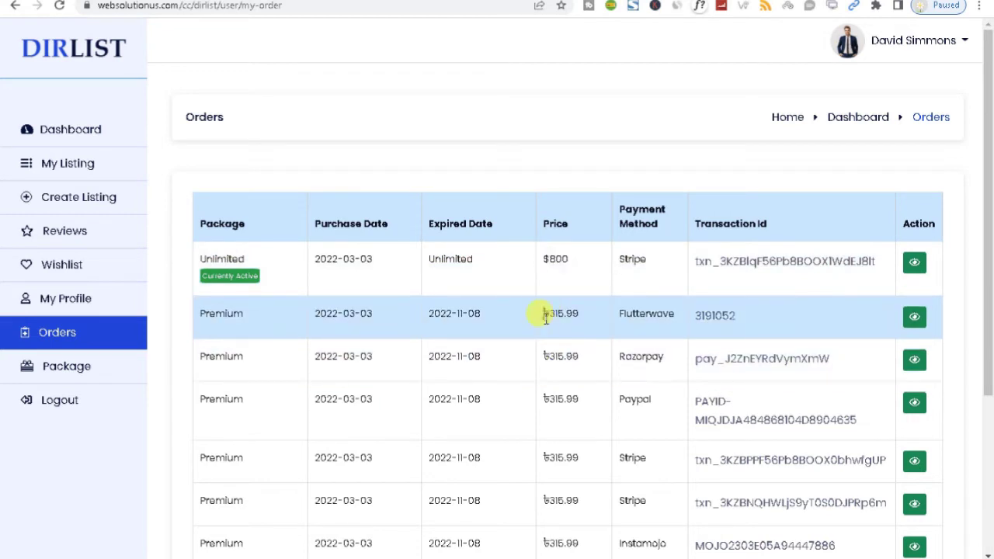
{"action": "left_click_drag", "start_coordinate": [990, 313], "coordinate": [990, 314]}
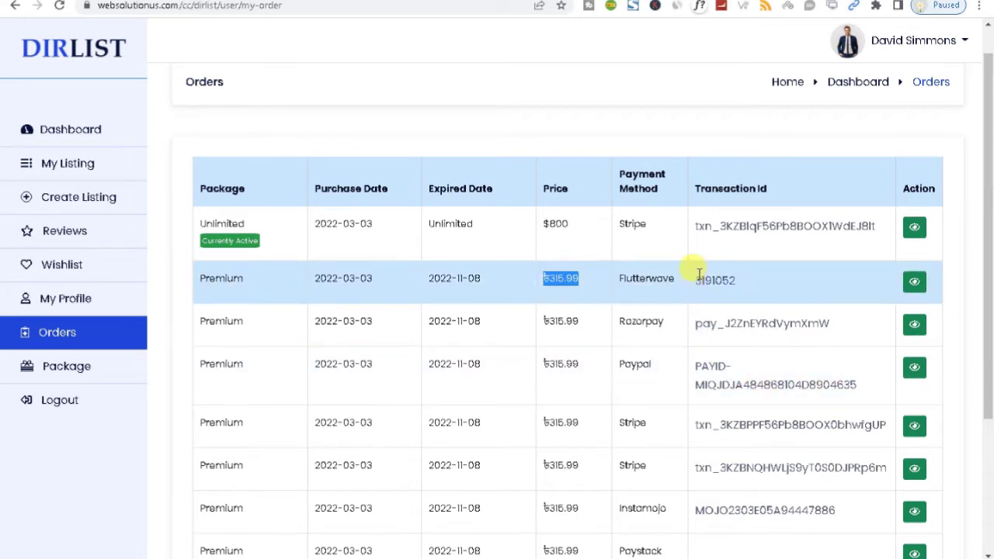
{"action": "left_click_drag", "start_coordinate": [627, 224], "coordinate": [631, 322]}
View the package pricing plans, then log out to the public homepage
{"action": "left_click", "coordinate": [60, 372]}
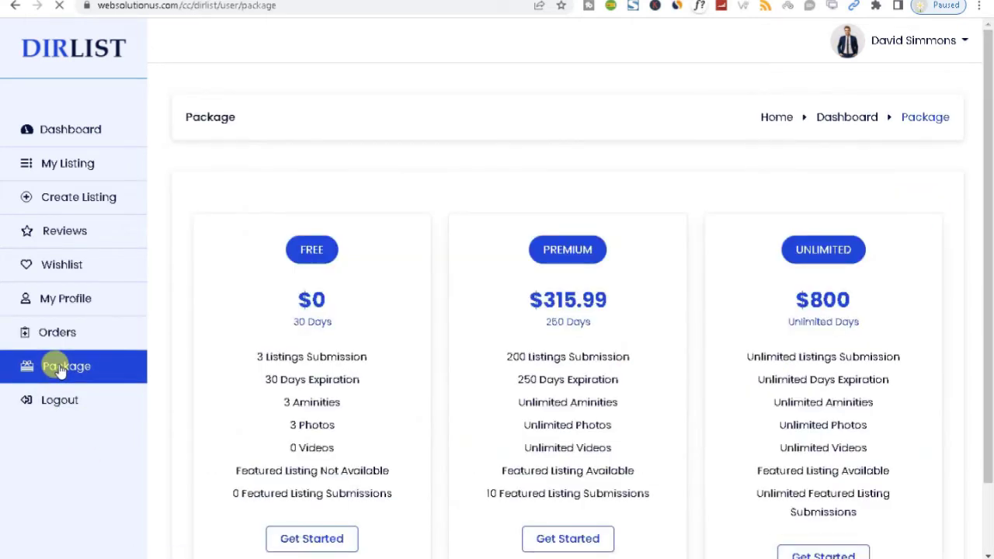
{"action": "left_click_drag", "start_coordinate": [987, 277], "coordinate": [986, 485]}
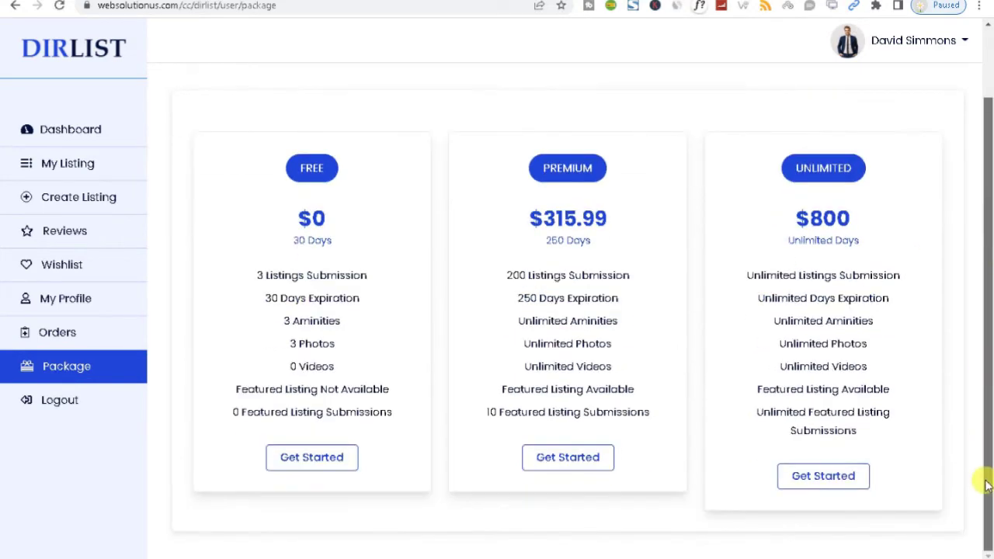
{"action": "left_click", "coordinate": [56, 411]}
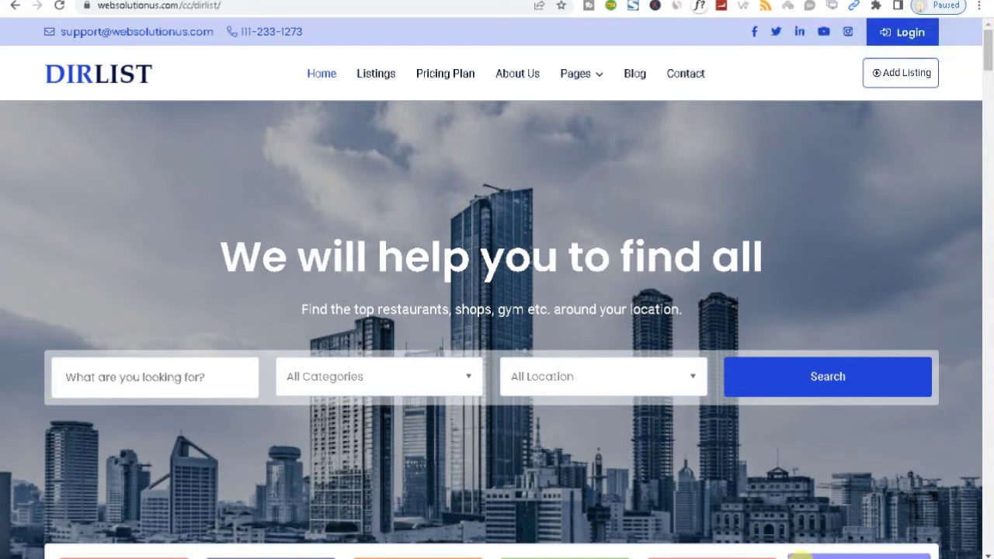
Read the Admin and Staff Panel login lines in the Word notes and copy the Admin Panel address
{"action": "mouse_move", "coordinate": [800, 556]}
{"action": "left_click", "coordinate": [843, 501]}
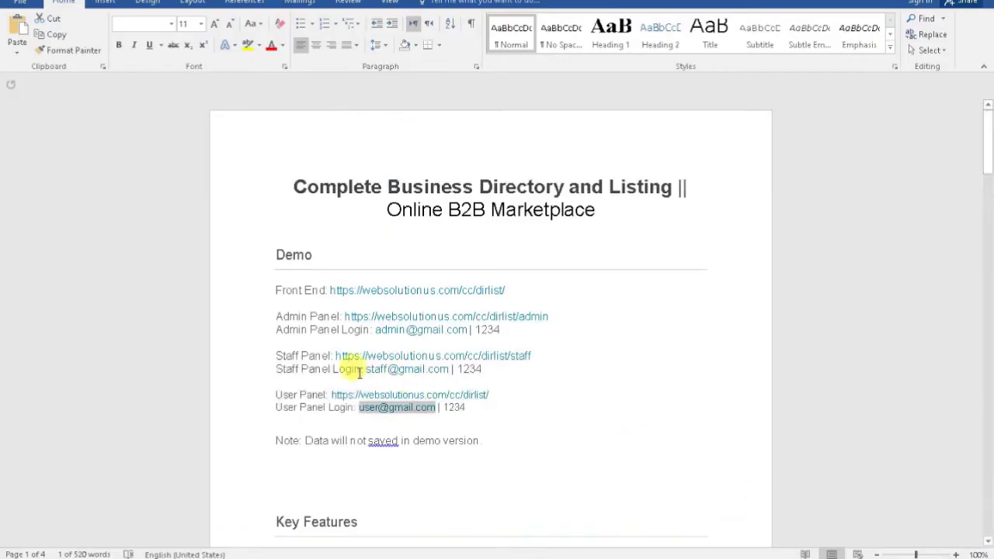
{"action": "left_click_drag", "start_coordinate": [283, 332], "coordinate": [388, 338]}
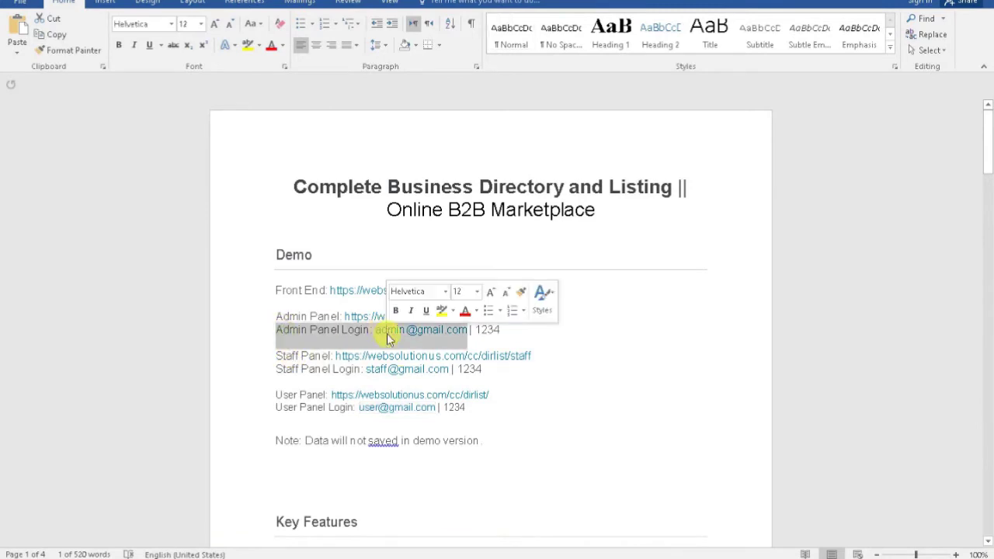
{"action": "left_click", "coordinate": [243, 356]}
{"action": "left_click", "coordinate": [250, 370]}
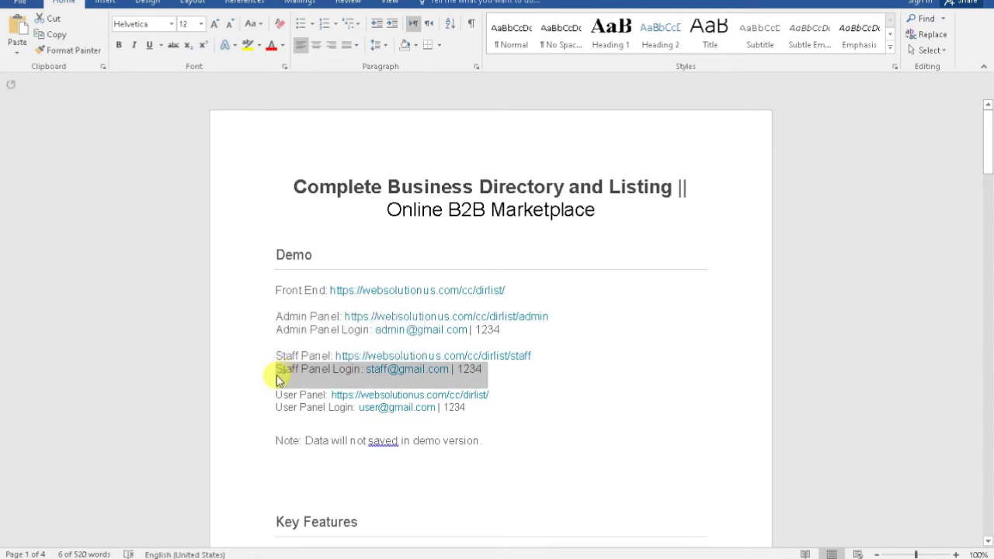
{"action": "left_click", "coordinate": [278, 372]}
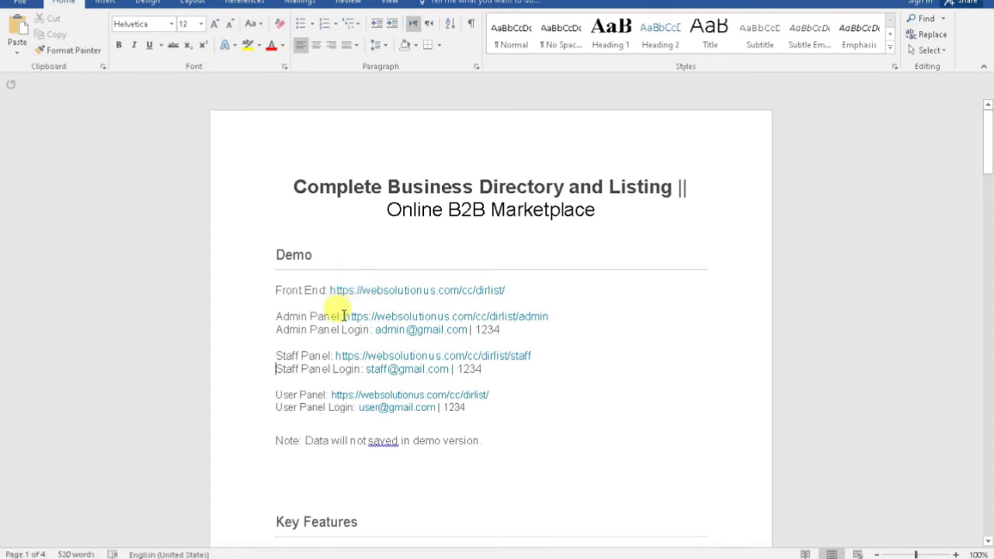
{"action": "left_click_drag", "start_coordinate": [344, 316], "coordinate": [556, 314]}
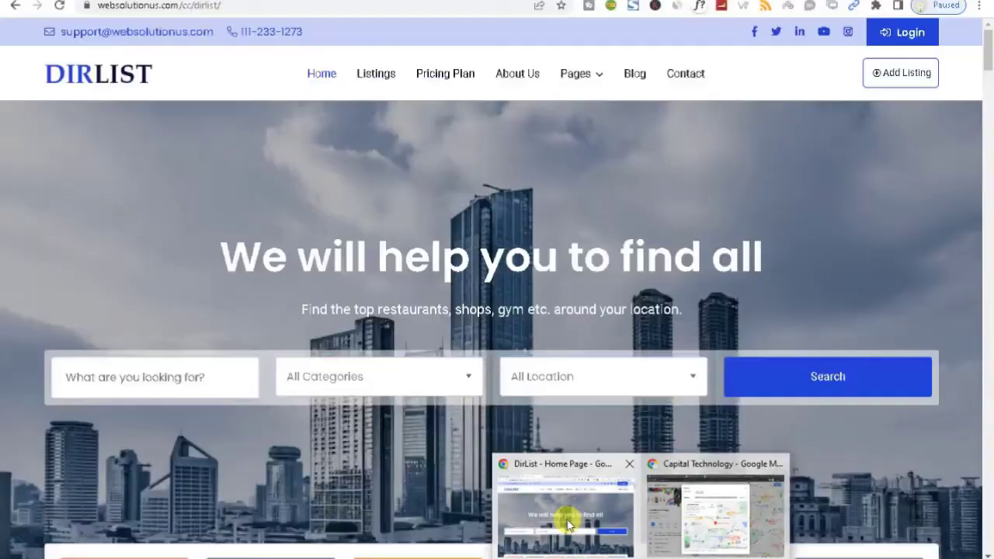
{"action": "left_click", "coordinate": [566, 513]}
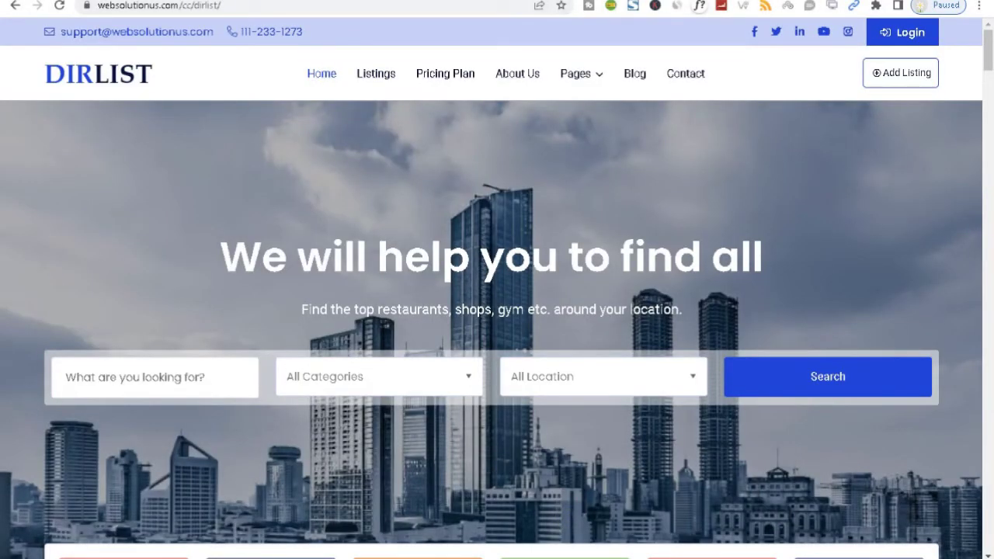
Paste the copied Admin Panel address into Chrome's address bar and load it
{"action": "key", "text": "ctrl+Tab"}
{"action": "left_click", "coordinate": [373, 6]}
{"action": "type", "text": ": https://websolutionus.com/cc/dirlist/admin"}
{"action": "key", "text": "Return"}
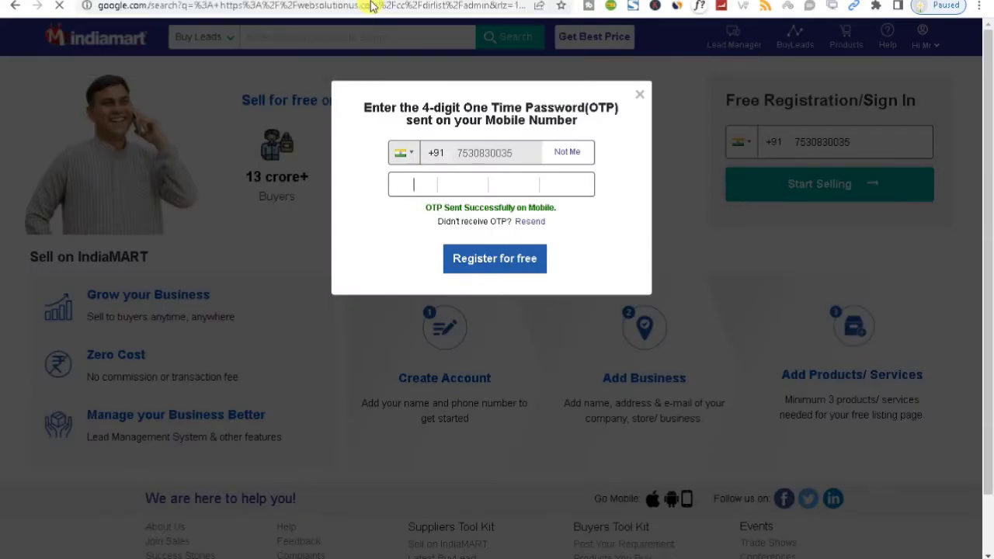
{"action": "left_click", "coordinate": [219, 6]}
{"action": "key", "text": "End"}
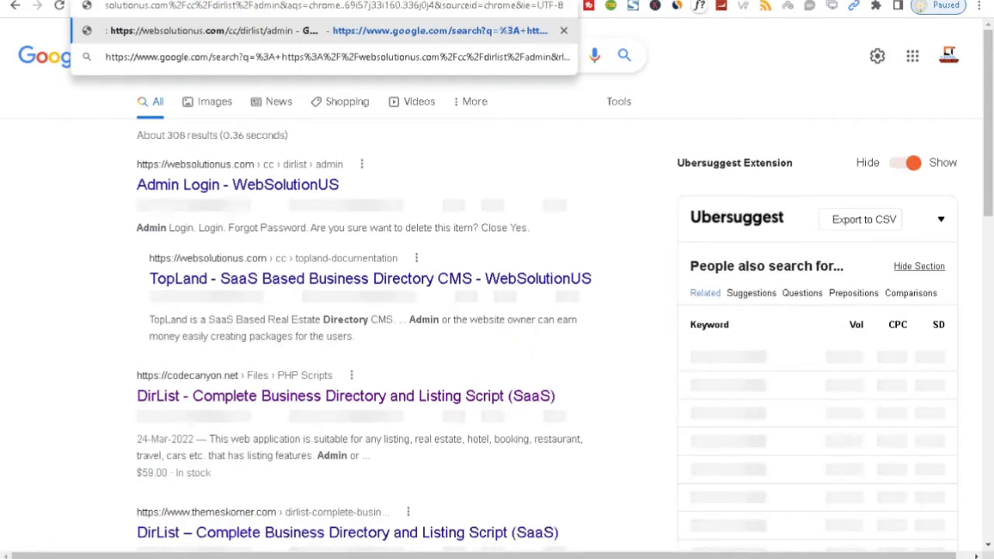
Return to the DirList homepage and append 'admin' to its URL to reach the admin login
{"action": "left_click", "coordinate": [854, 524]}
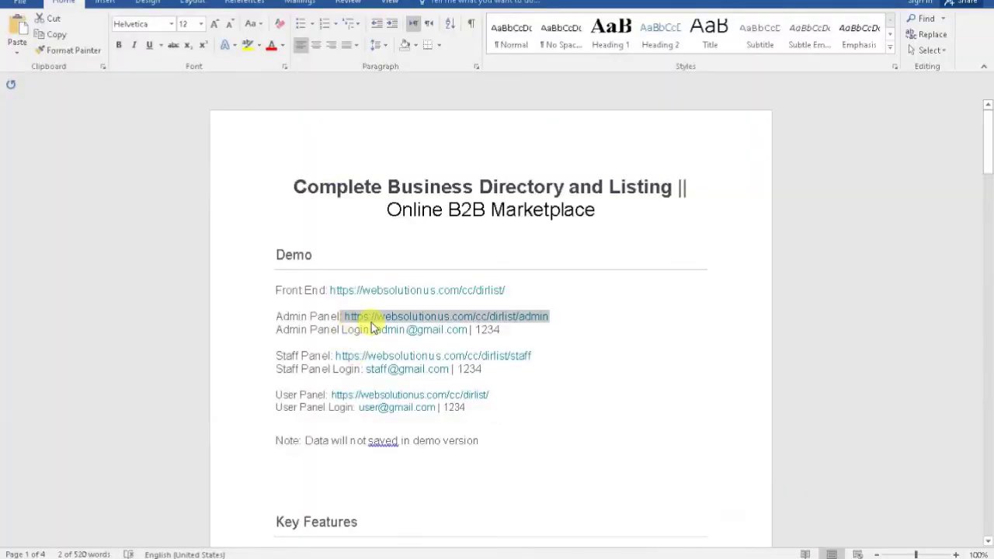
{"action": "left_click_drag", "start_coordinate": [549, 316], "coordinate": [455, 330]}
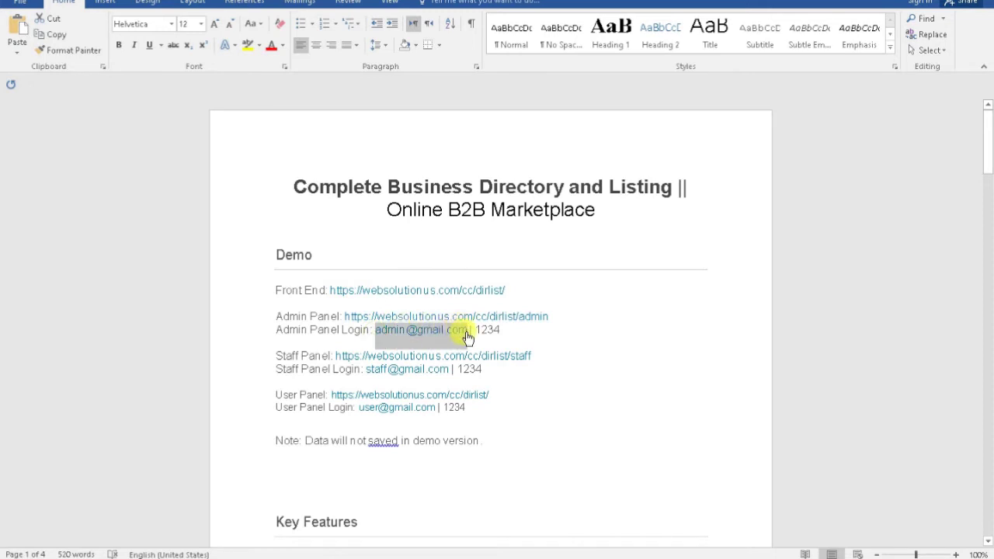
{"action": "left_click", "coordinate": [588, 537]}
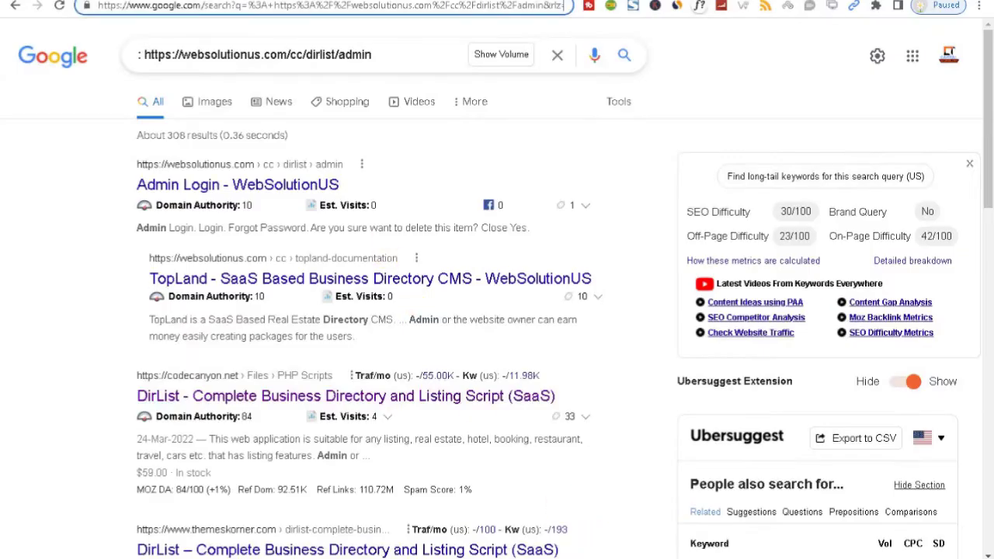
{"action": "key", "text": "alt+Left"}
{"action": "left_click", "coordinate": [233, 6]}
{"action": "left_click", "coordinate": [252, 6]}
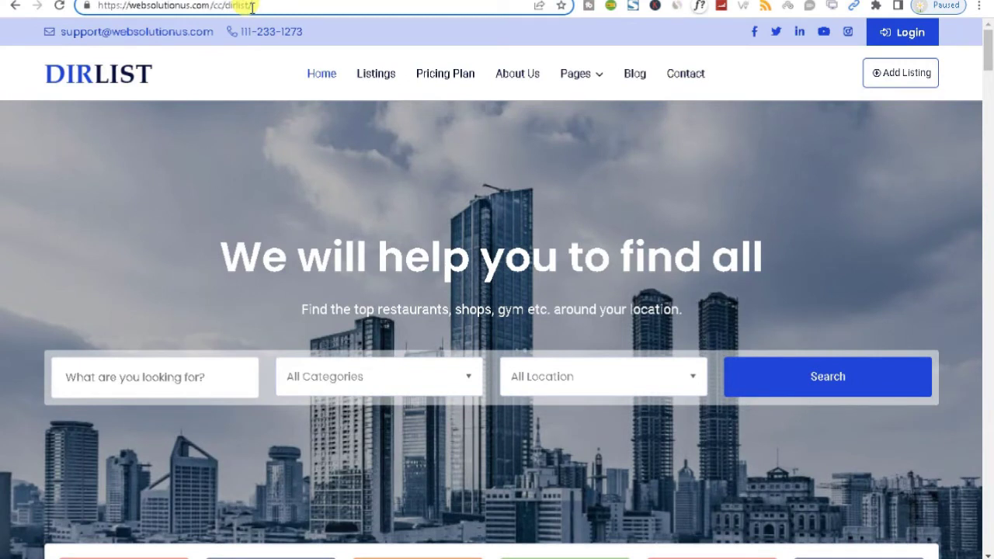
{"action": "type", "text": "admin"}
{"action": "key", "text": "Return"}
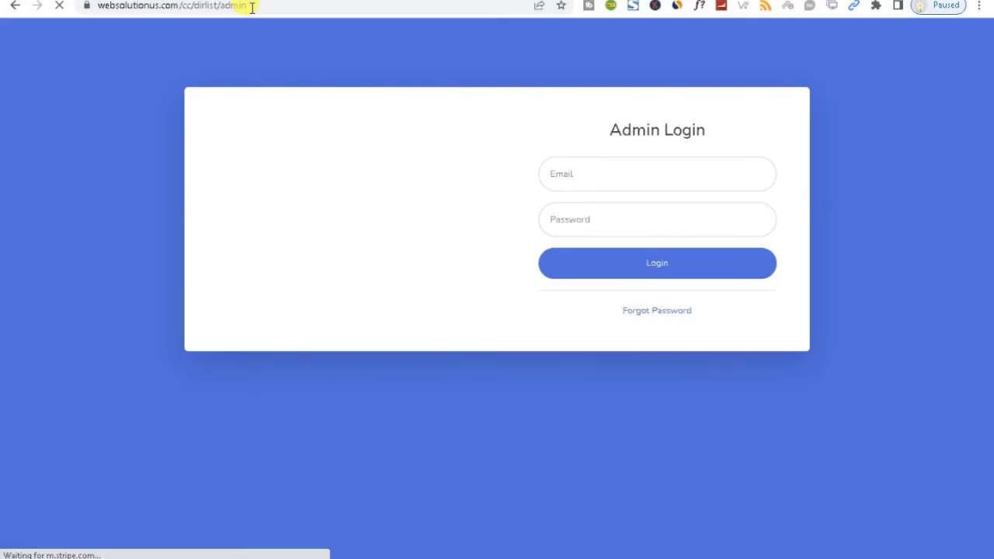
Log in to the admin panel using the saved admin e-mail and the demo password
{"action": "left_click", "coordinate": [599, 172]}
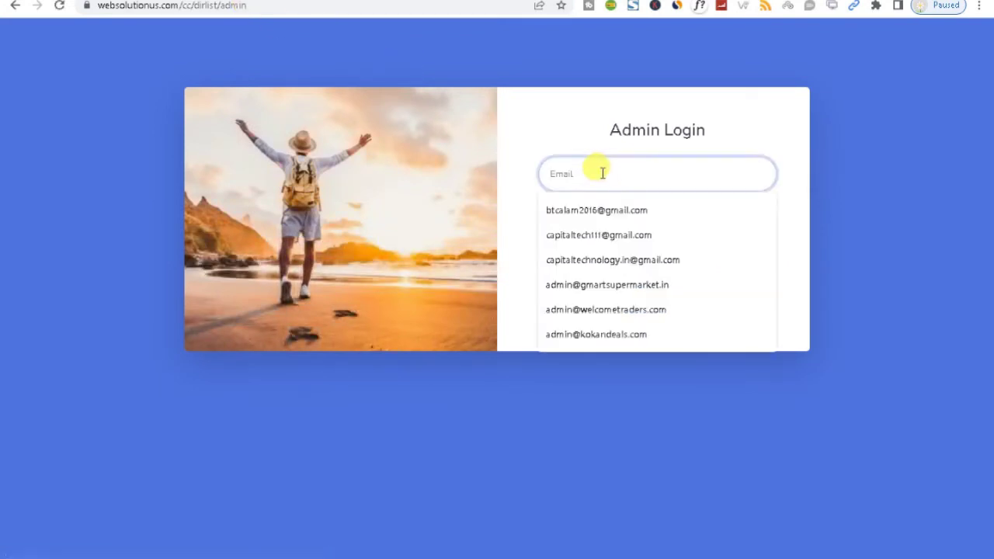
{"action": "left_click", "coordinate": [580, 217]}
{"action": "left_click", "coordinate": [582, 220]}
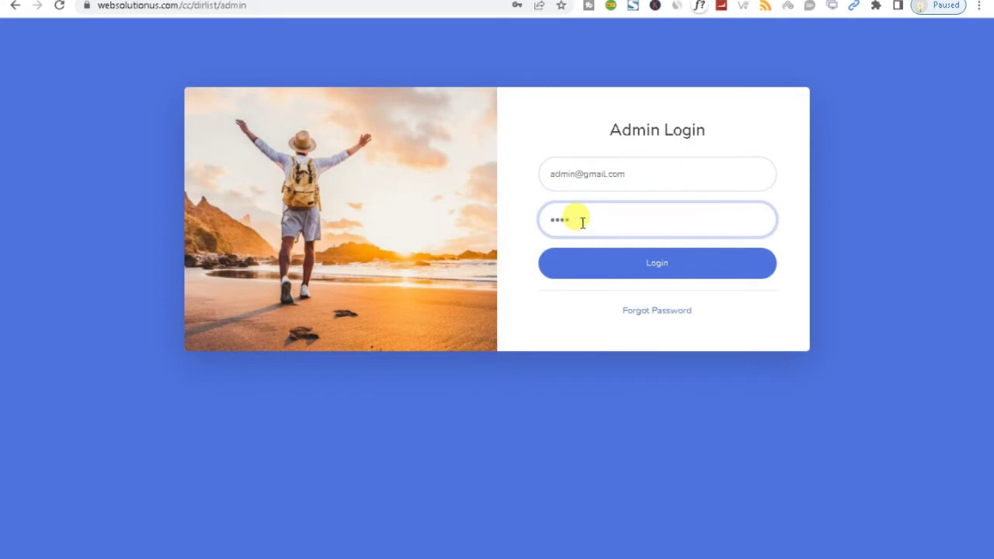
{"action": "key", "text": "Return"}
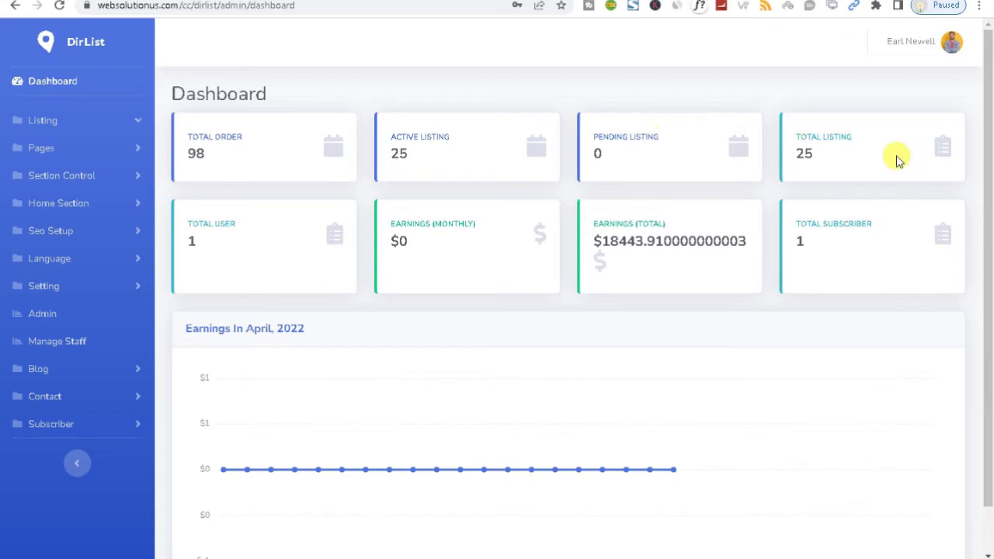
{"action": "double_click", "coordinate": [810, 129]}
{"action": "left_click", "coordinate": [207, 235]}
{"action": "left_click", "coordinate": [207, 235]}
{"action": "triple_click", "coordinate": [428, 227]}
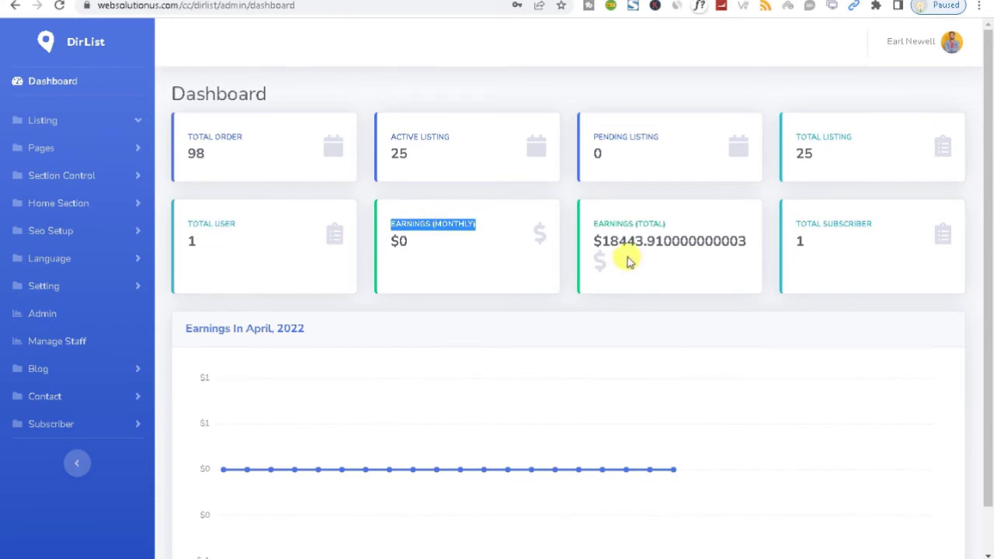
{"action": "left_click", "coordinate": [634, 228]}
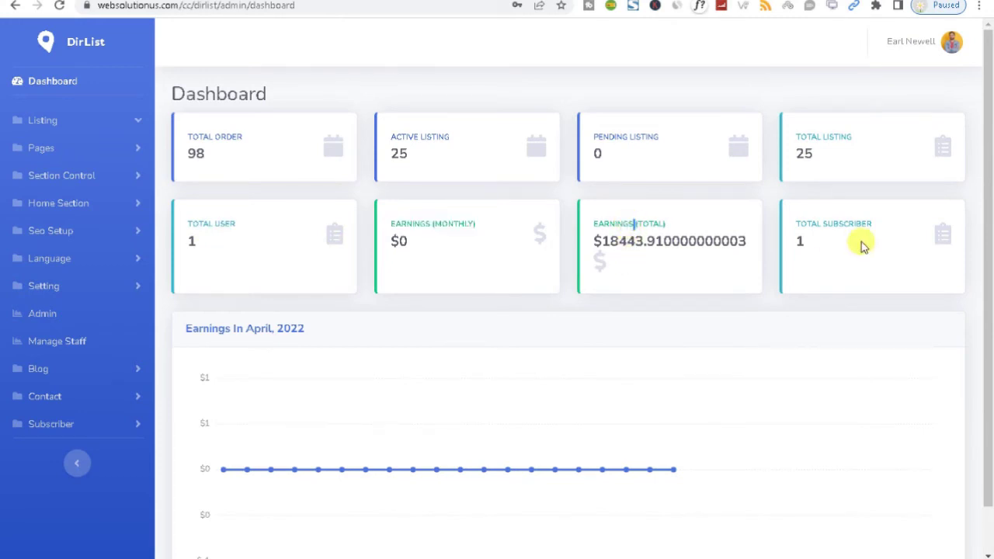
{"action": "double_click", "coordinate": [452, 222]}
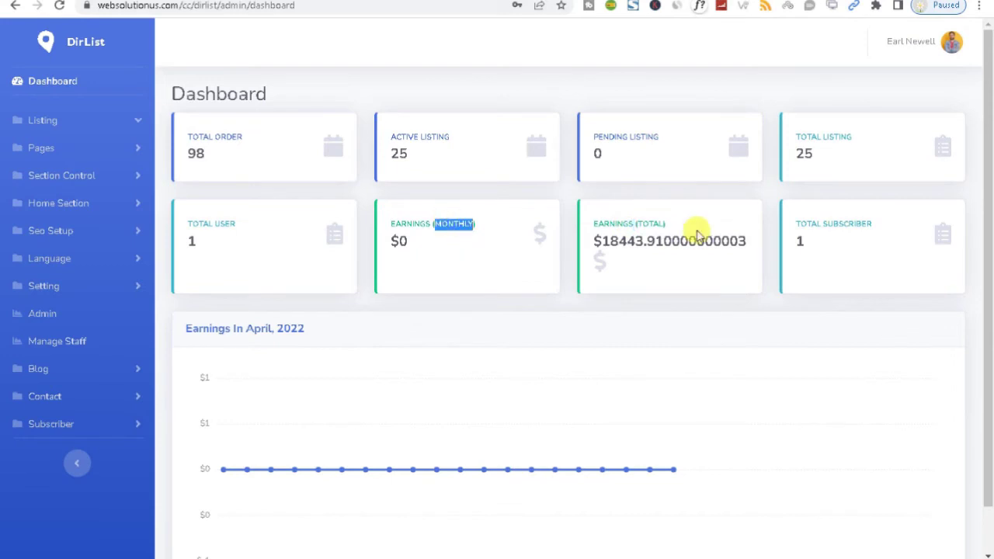
{"action": "triple_click", "coordinate": [632, 225]}
{"action": "left_click", "coordinate": [818, 227]}
{"action": "triple_click", "coordinate": [817, 228]}
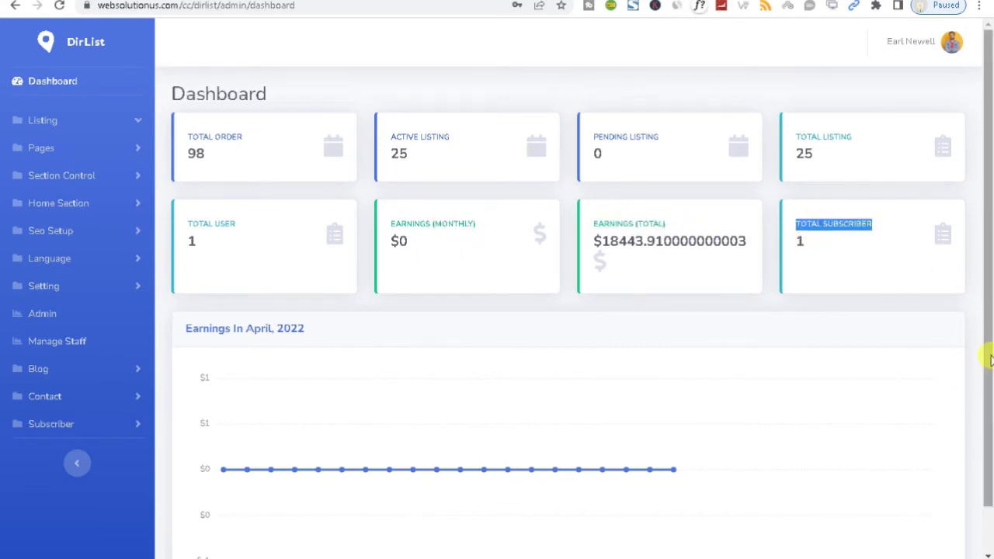
{"action": "mouse_move", "coordinate": [987, 278]}
{"action": "left_mouse_down"}
{"action": "mouse_move", "coordinate": [990, 449]}
{"action": "mouse_move", "coordinate": [987, 295]}
{"action": "left_mouse_up"}
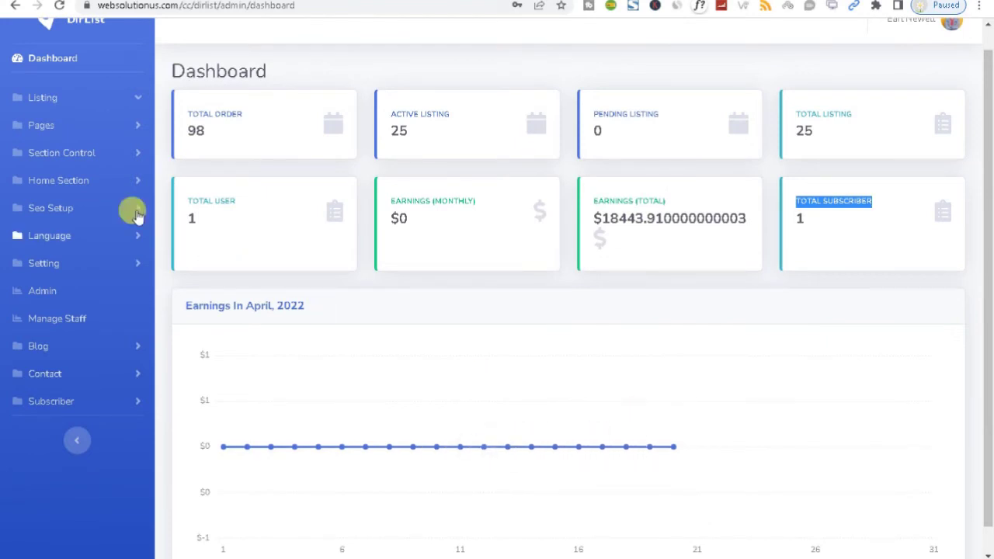
Look over the Create Listing form and Pending Listing page, then open the Listing Categories table
{"action": "left_click", "coordinate": [88, 101]}
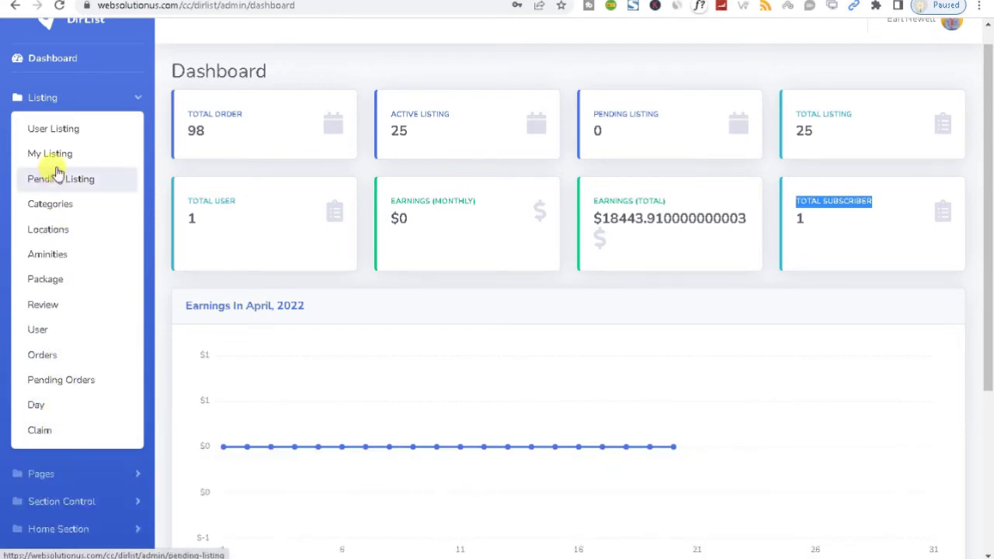
{"action": "left_click", "coordinate": [57, 132]}
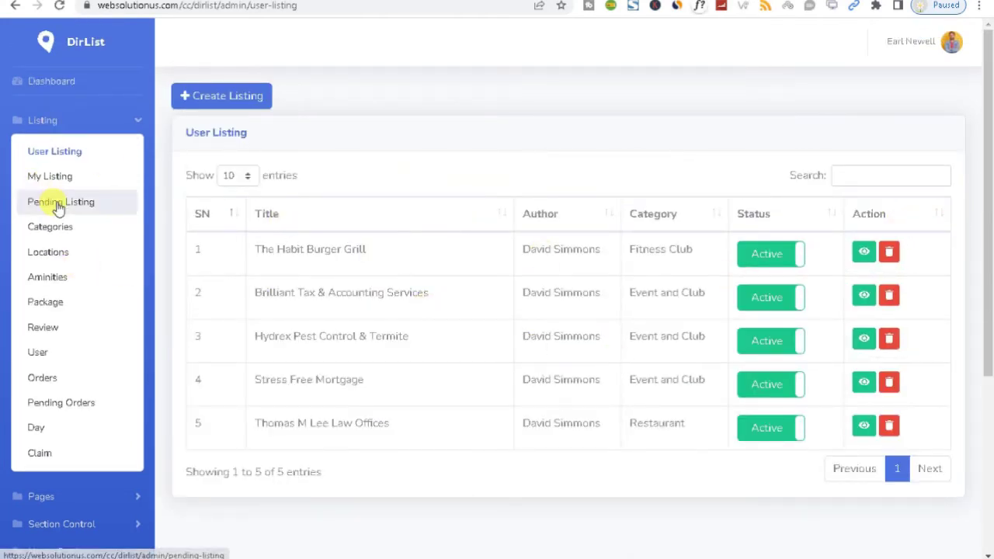
{"action": "left_click", "coordinate": [241, 98]}
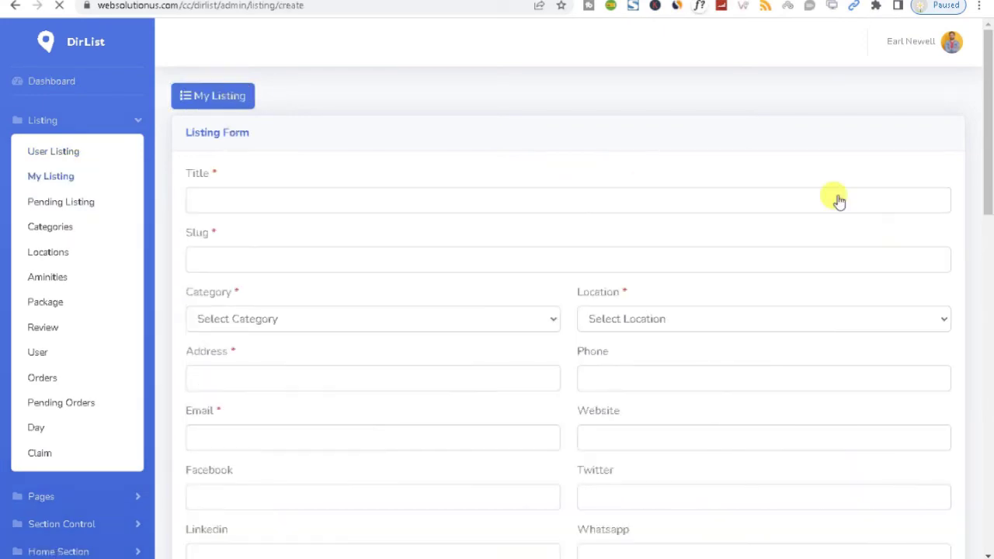
{"action": "left_click_drag", "start_coordinate": [990, 132], "coordinate": [963, 134]}
{"action": "left_click", "coordinate": [54, 185]}
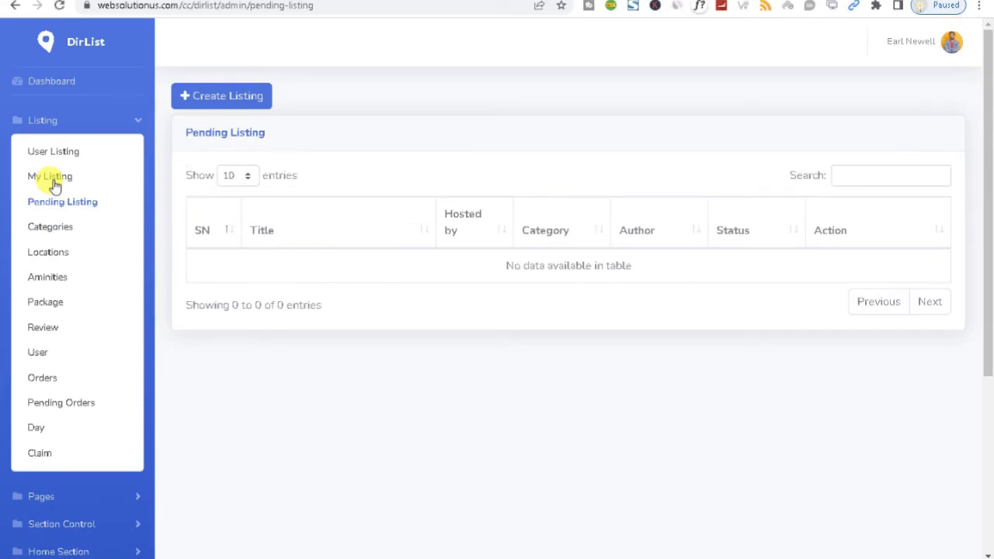
{"action": "left_click", "coordinate": [47, 240]}
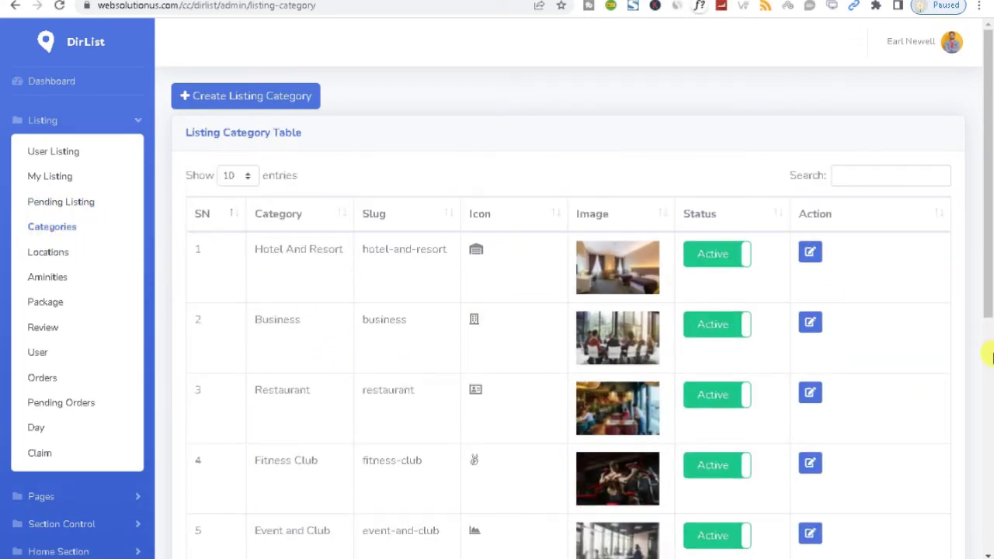
Switch the Hotel And Resort category to Inactive and back to Active
{"action": "left_click_drag", "start_coordinate": [990, 276], "coordinate": [982, 241]}
{"action": "left_click", "coordinate": [721, 257]}
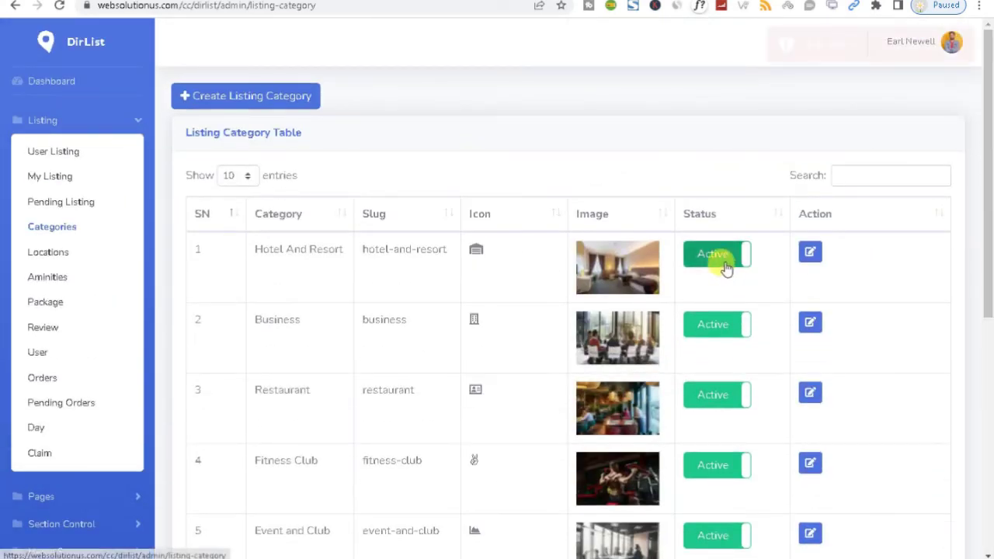
{"action": "left_click", "coordinate": [715, 257]}
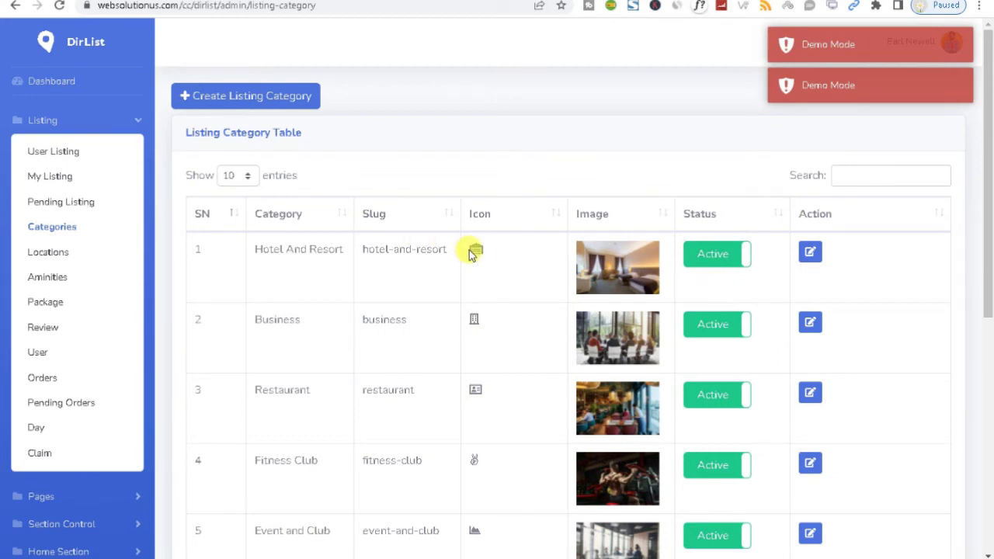
Open Locations and fill a new location form, checking its icon and status options, then save
{"action": "left_click", "coordinate": [76, 258]}
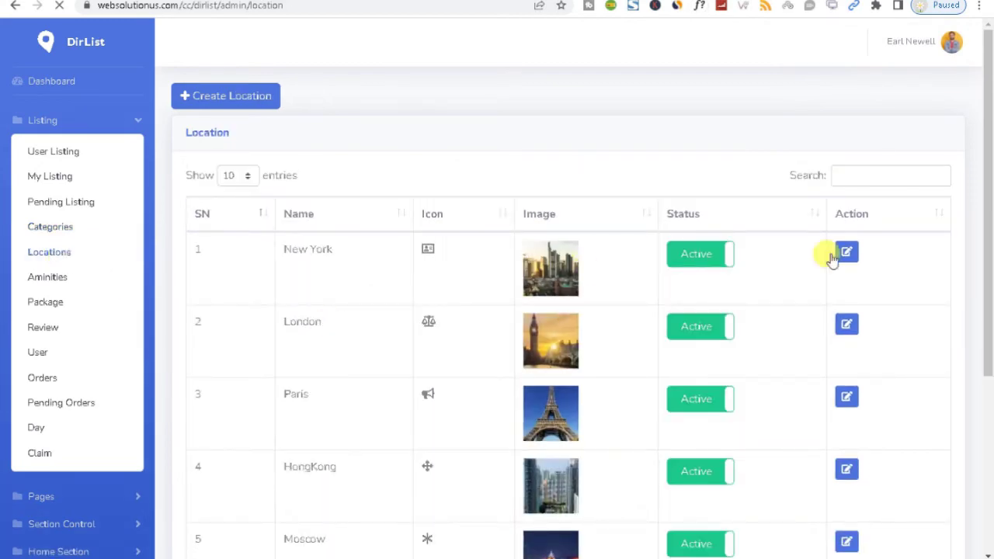
{"action": "left_click_drag", "start_coordinate": [986, 218], "coordinate": [990, 181]}
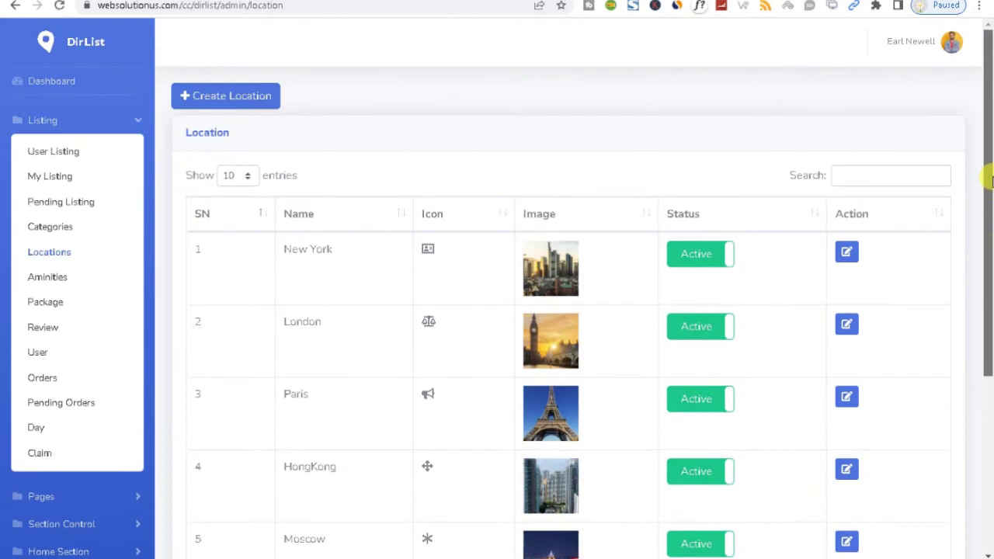
{"action": "left_click", "coordinate": [261, 98]}
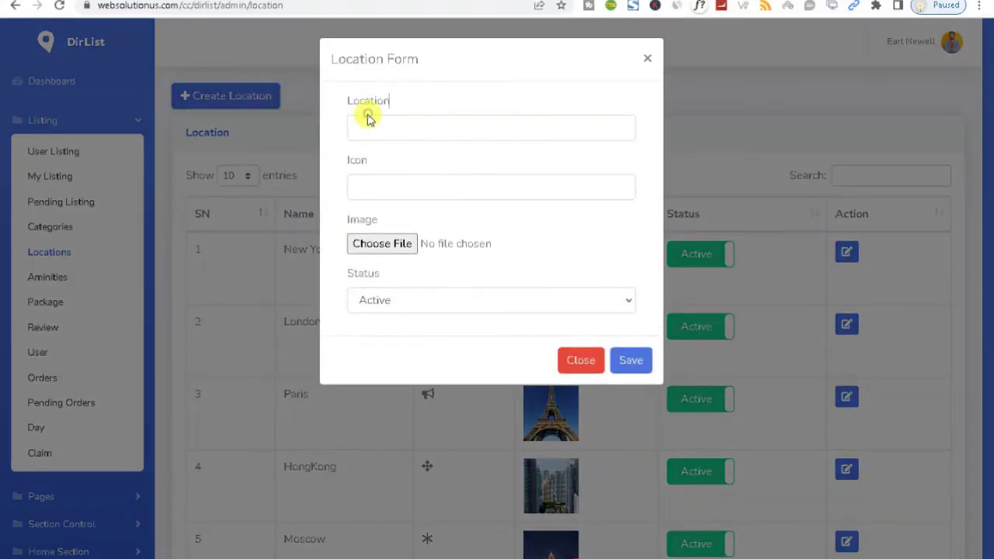
{"action": "left_click", "coordinate": [364, 119]}
{"action": "left_click", "coordinate": [355, 188]}
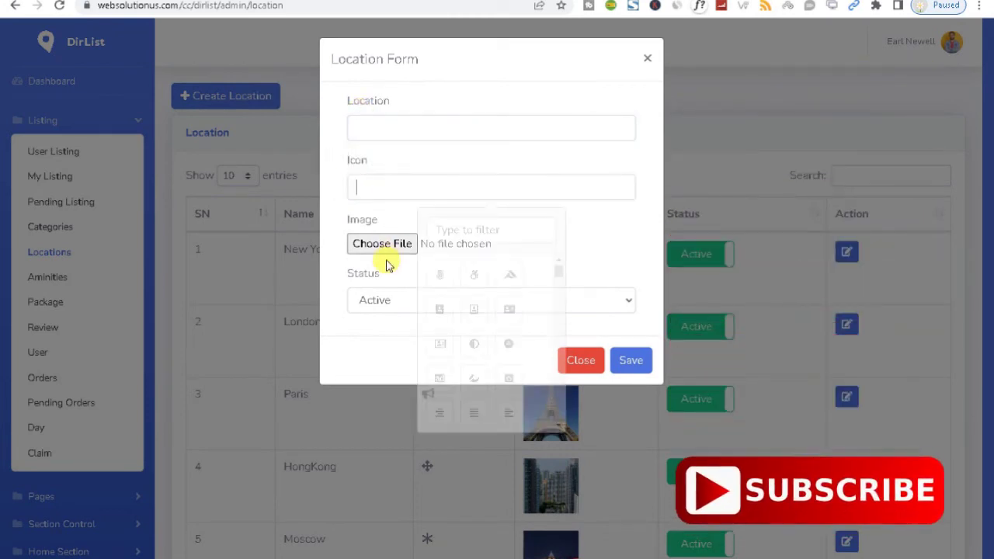
{"action": "left_click", "coordinate": [375, 299]}
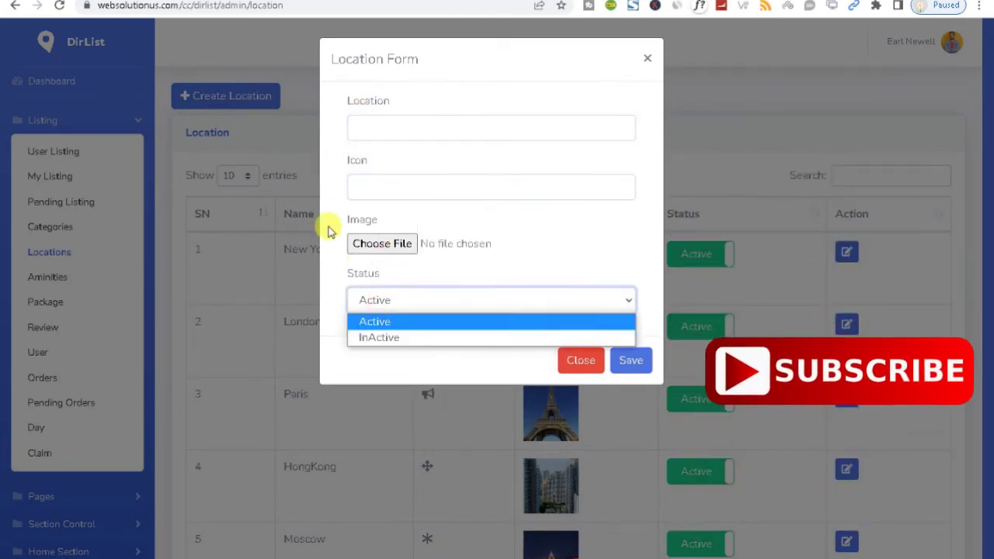
{"action": "left_click", "coordinate": [337, 204]}
{"action": "left_click", "coordinate": [377, 172]}
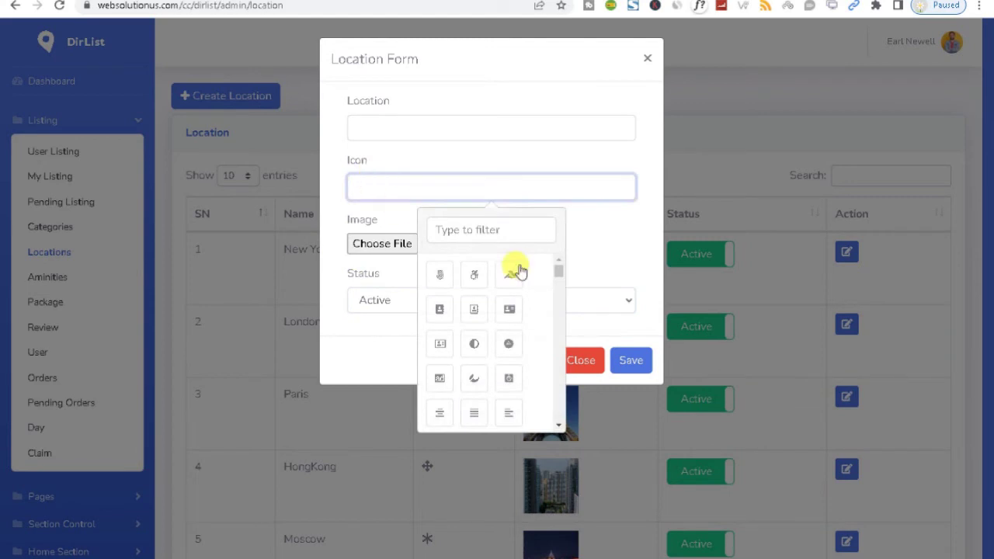
{"action": "left_click", "coordinate": [621, 362]}
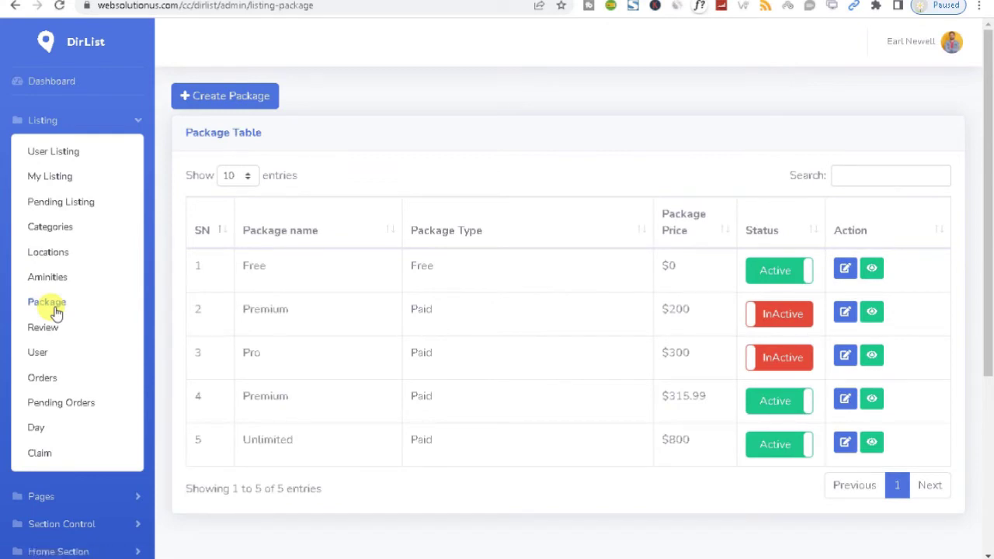
Toggle the Pro package's status and back, then check Create Package's types, keeping Paid
{"action": "left_click", "coordinate": [759, 362]}
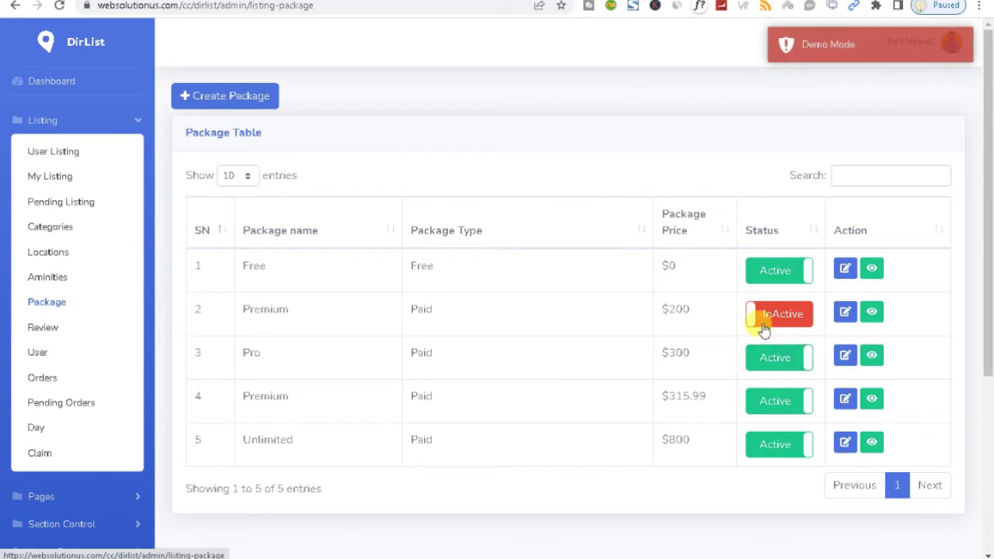
{"action": "left_click", "coordinate": [792, 368]}
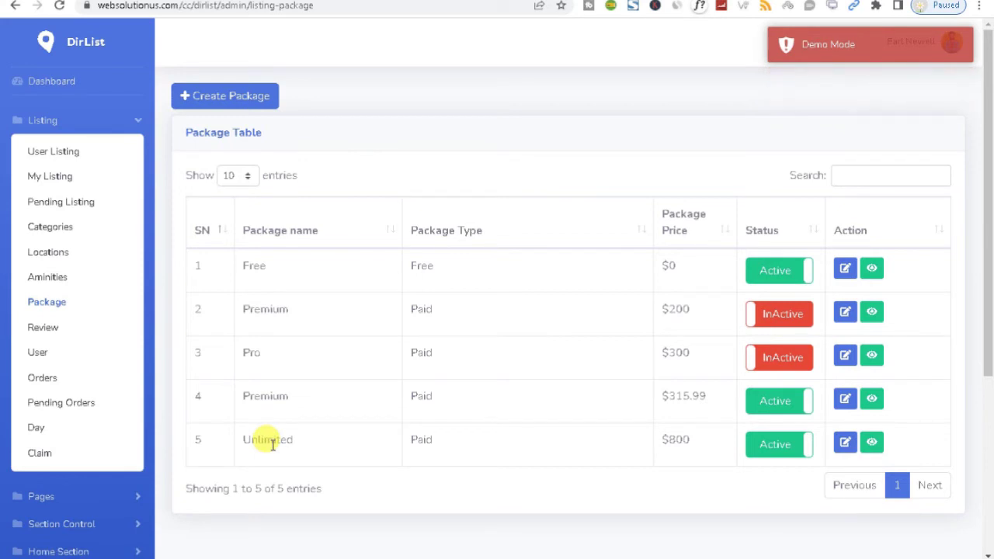
{"action": "left_click", "coordinate": [247, 98]}
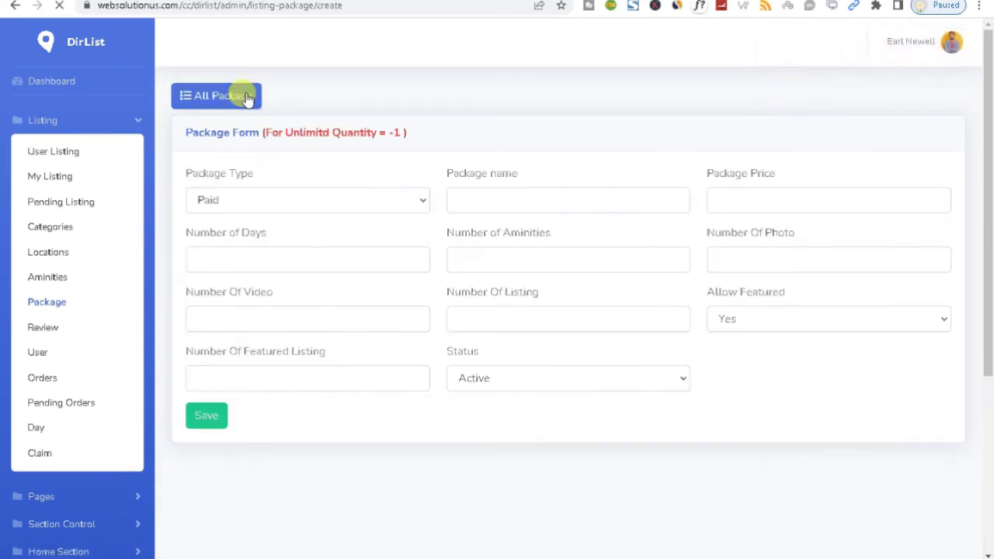
{"action": "left_click", "coordinate": [295, 200]}
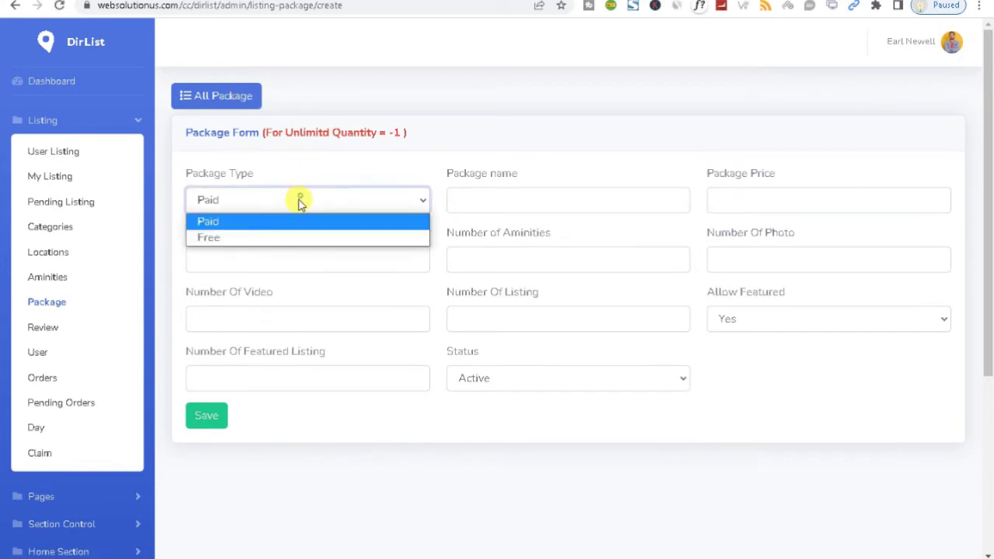
{"action": "left_click", "coordinate": [338, 166]}
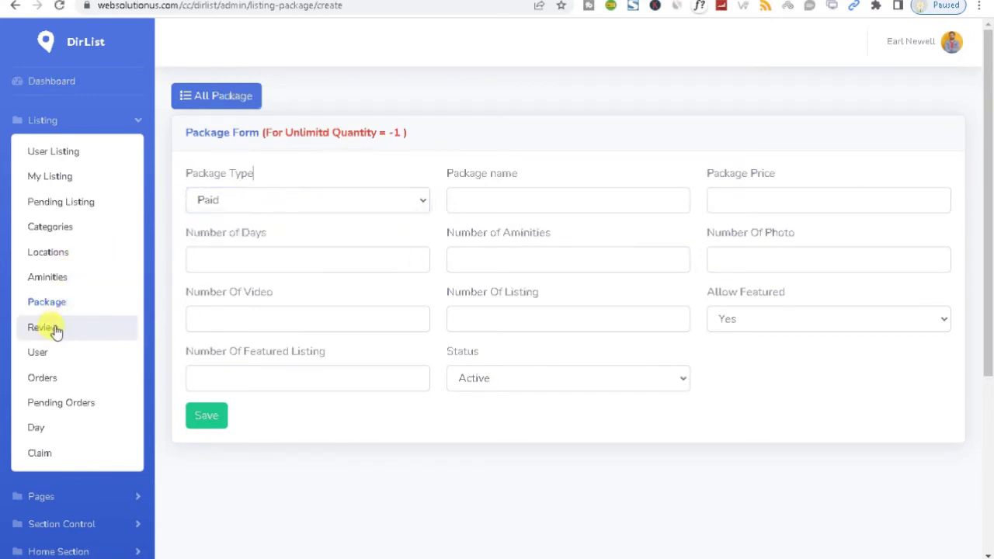
Review the Review Table, cancel deleting the Saybrook Point Resort review, and open the User table
{"action": "left_click", "coordinate": [64, 356]}
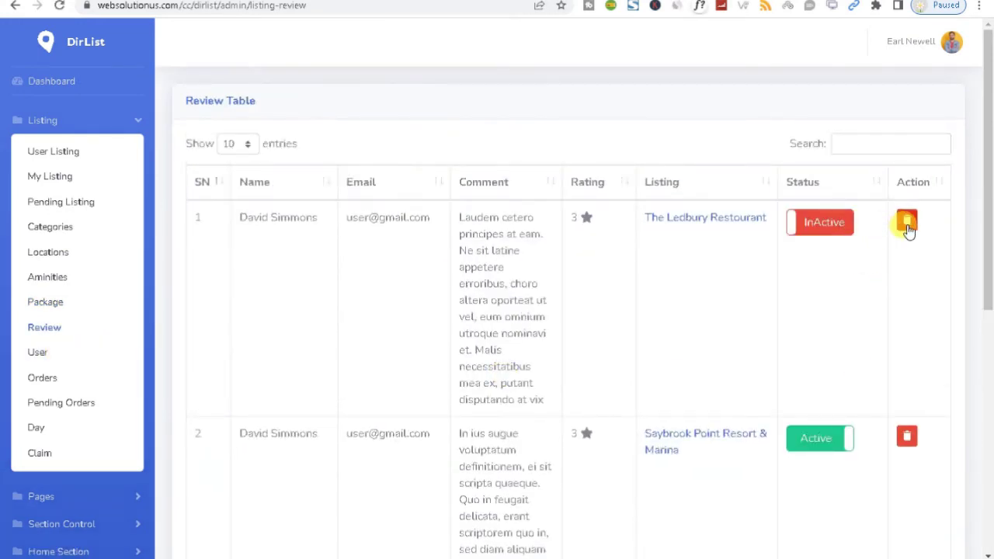
{"action": "left_click_drag", "start_coordinate": [986, 229], "coordinate": [978, 485]}
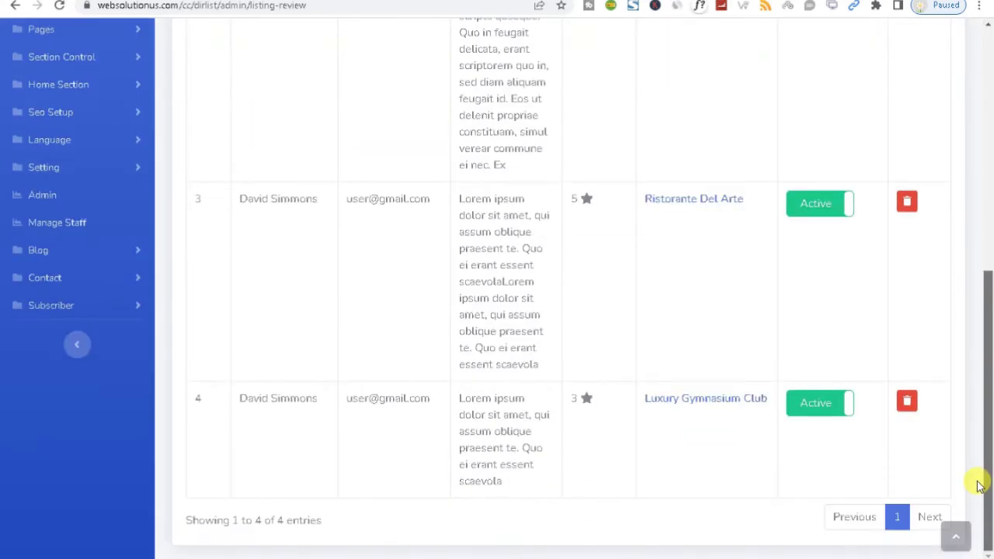
{"action": "left_click_drag", "start_coordinate": [980, 528], "coordinate": [978, 311]}
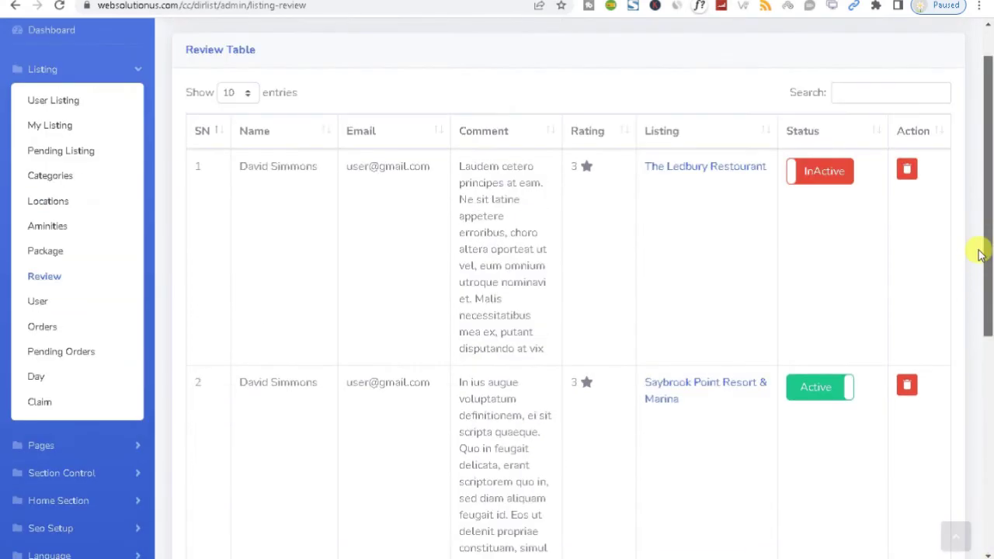
{"action": "left_click", "coordinate": [908, 388]}
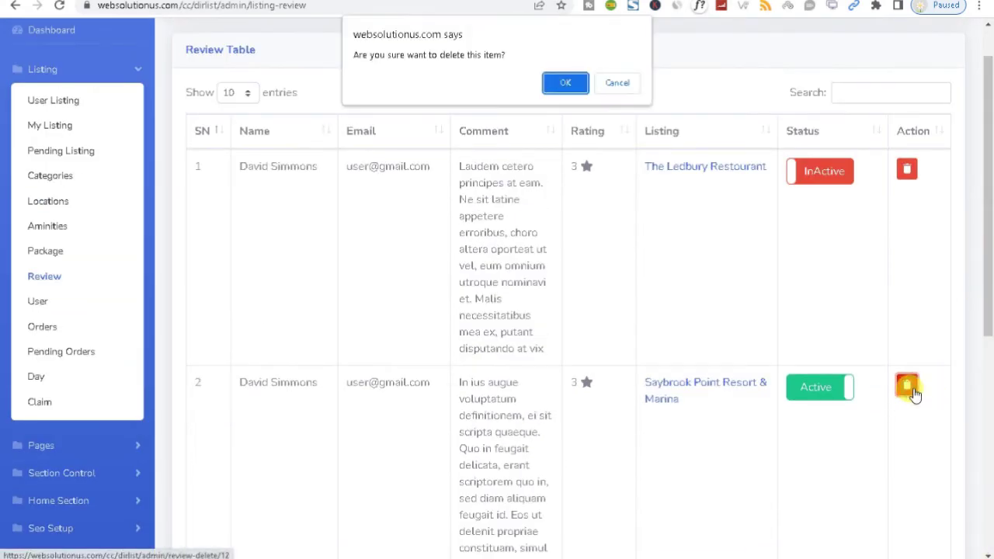
{"action": "left_click", "coordinate": [614, 83]}
{"action": "left_click", "coordinate": [50, 314]}
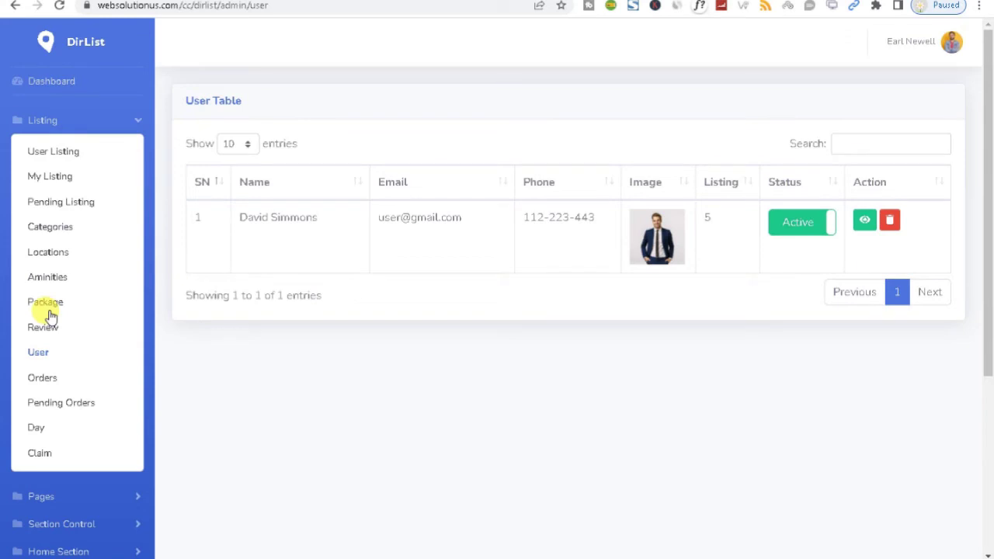
Browse the Orders, Pending Orders and Day tables
{"action": "left_click", "coordinate": [43, 380]}
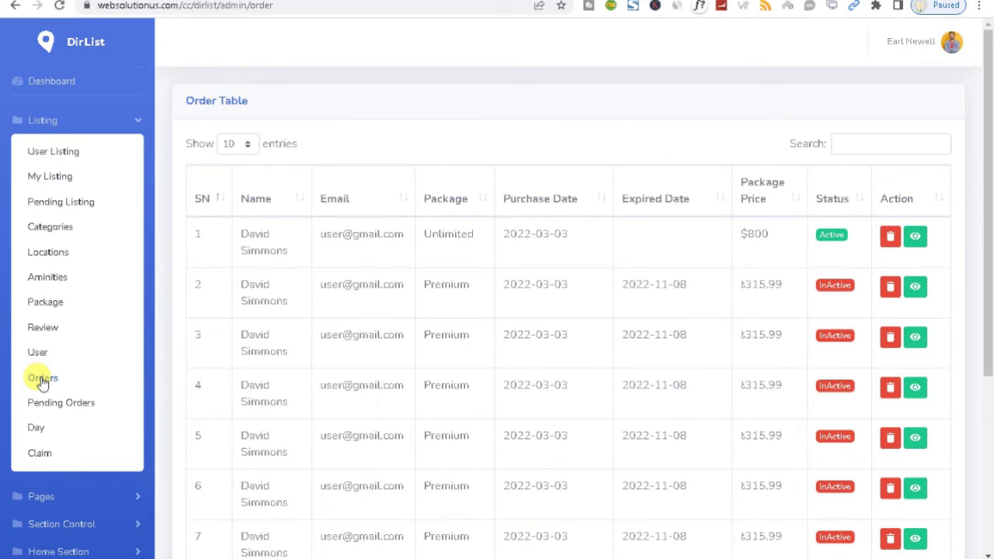
{"action": "left_click", "coordinate": [55, 410]}
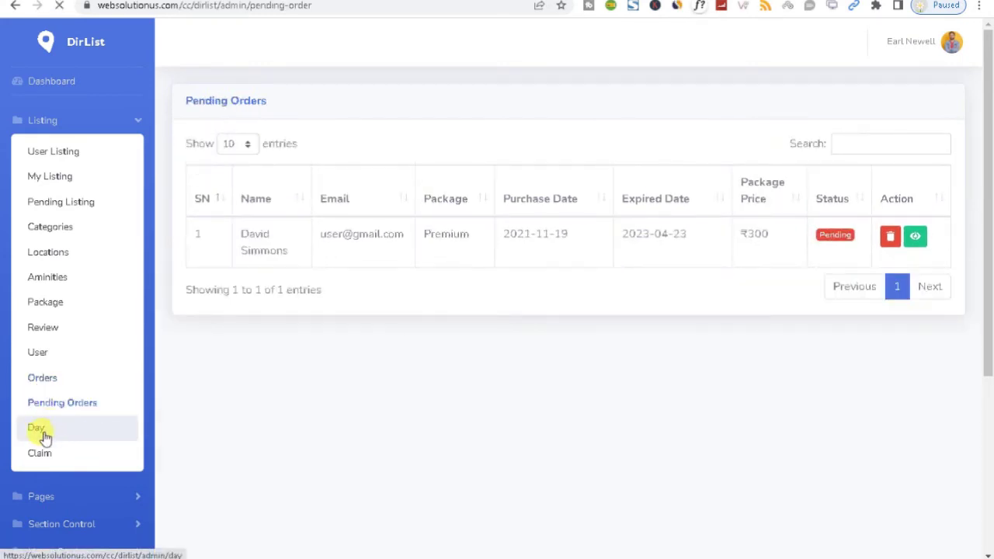
{"action": "left_click", "coordinate": [39, 429]}
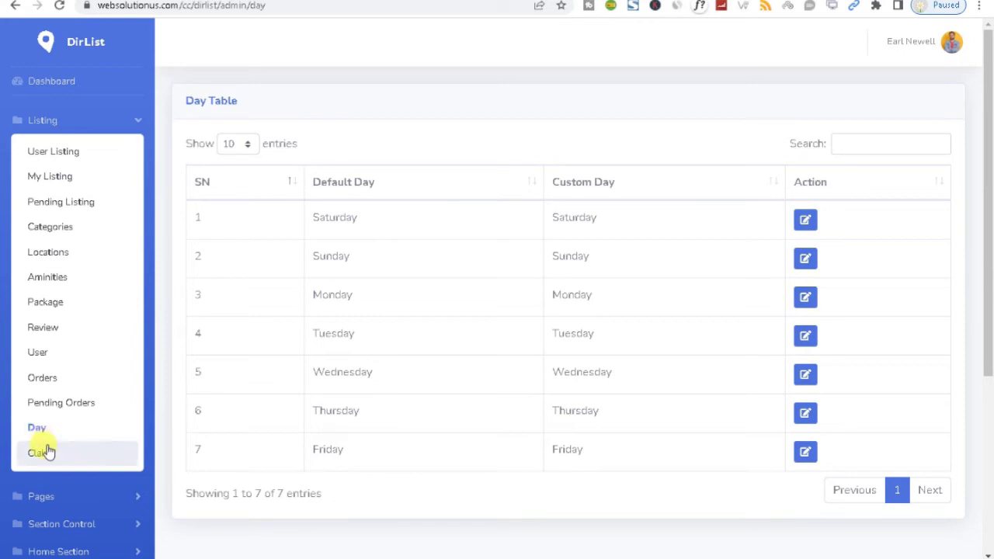
Open the Claim table, scroll through its five claims, and expand Pages in the sidebar
{"action": "left_click", "coordinate": [42, 454]}
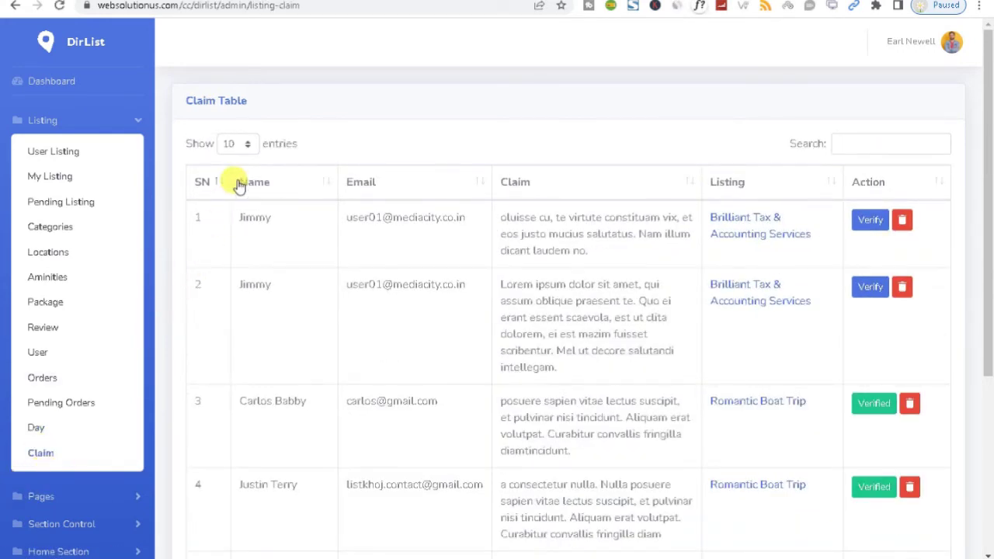
{"action": "left_click_drag", "start_coordinate": [988, 263], "coordinate": [990, 394]}
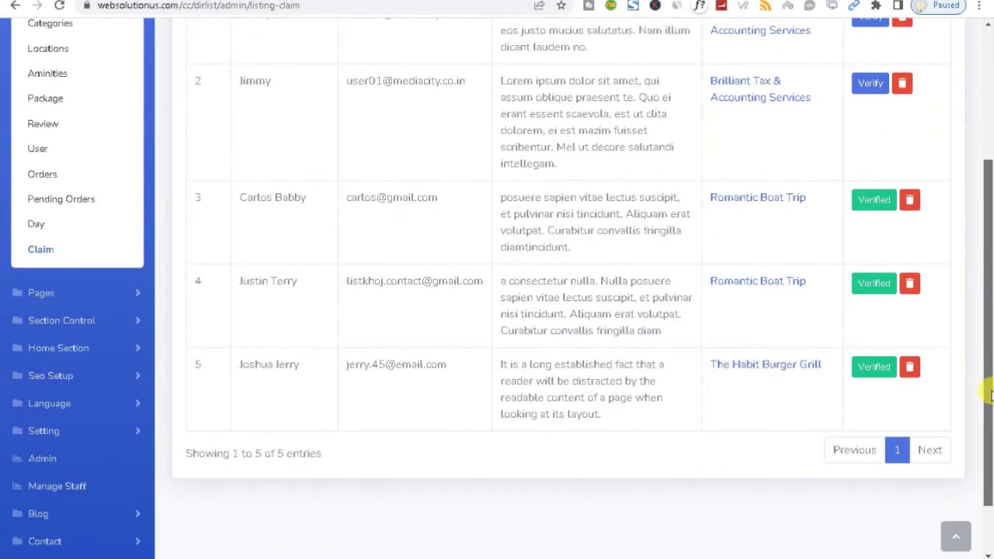
{"action": "left_click", "coordinate": [141, 295]}
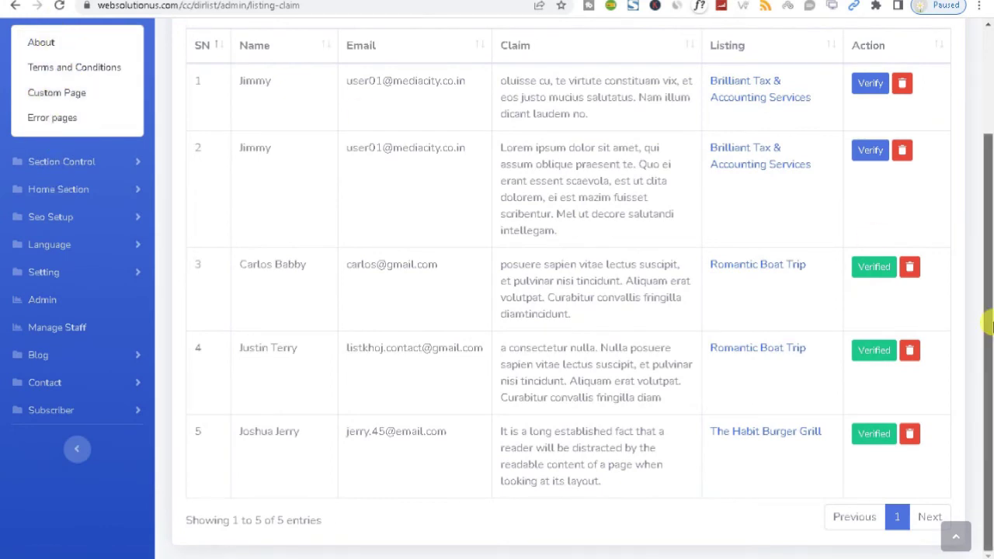
{"action": "scroll", "coordinate": [991, 326], "scroll_direction": "up", "scroll_amount": 2}
Review the About page settings
{"action": "left_click", "coordinate": [65, 167]}
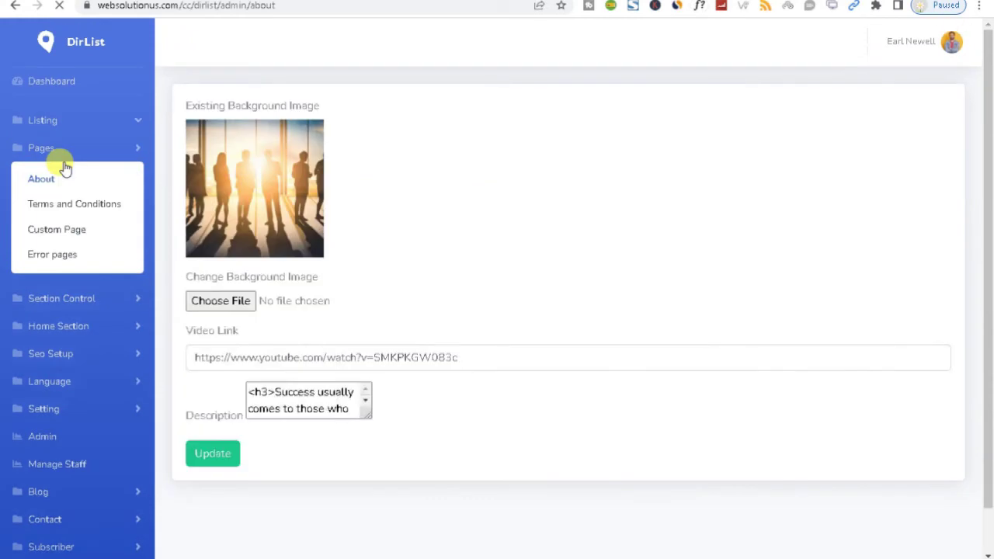
{"action": "scroll", "coordinate": [988, 326], "scroll_direction": "down", "scroll_amount": 2}
{"action": "scroll", "coordinate": [988, 358], "scroll_direction": "up", "scroll_amount": 2}
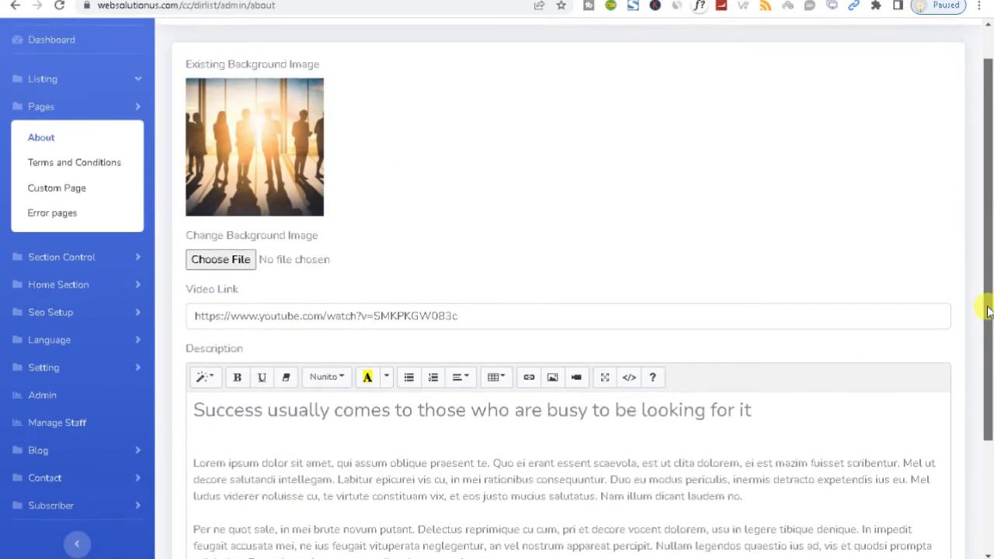
Under Section Control, view the About Section's Feature, Overview and Partner tabs
{"action": "left_click", "coordinate": [75, 264]}
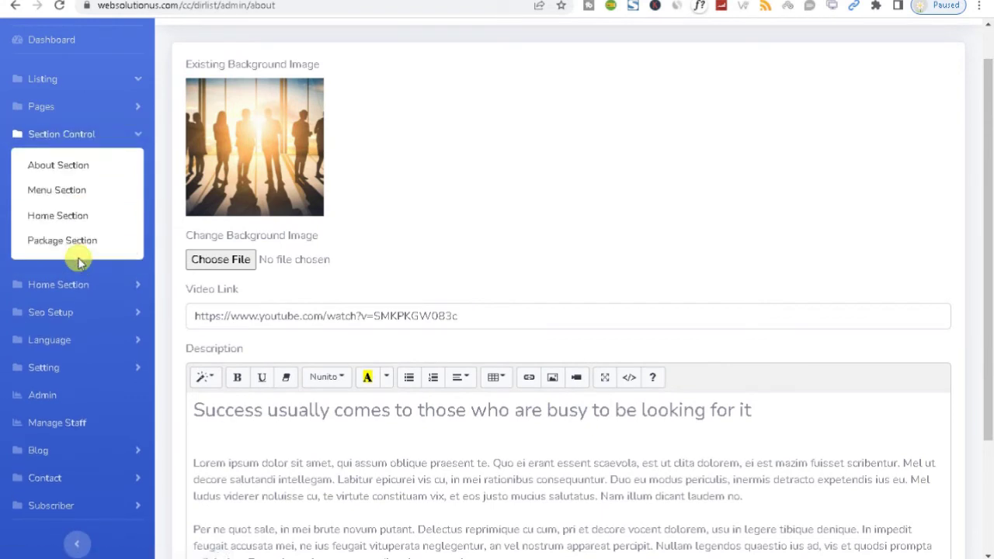
{"action": "left_click", "coordinate": [75, 172]}
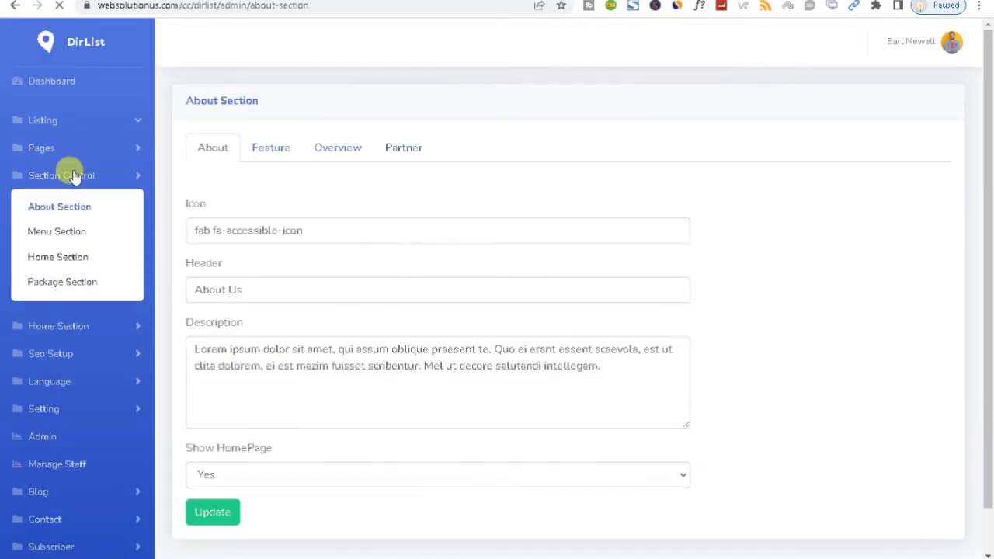
{"action": "left_click", "coordinate": [262, 152]}
{"action": "left_click", "coordinate": [338, 160]}
{"action": "left_click", "coordinate": [405, 148]}
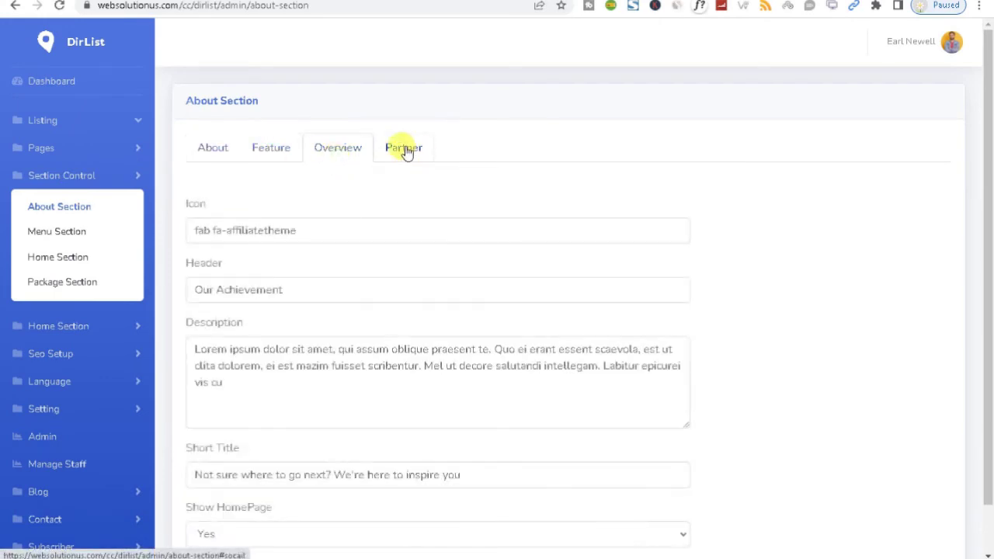
{"action": "left_click", "coordinate": [346, 145]}
Review the Menu Section settings
{"action": "left_click", "coordinate": [47, 236]}
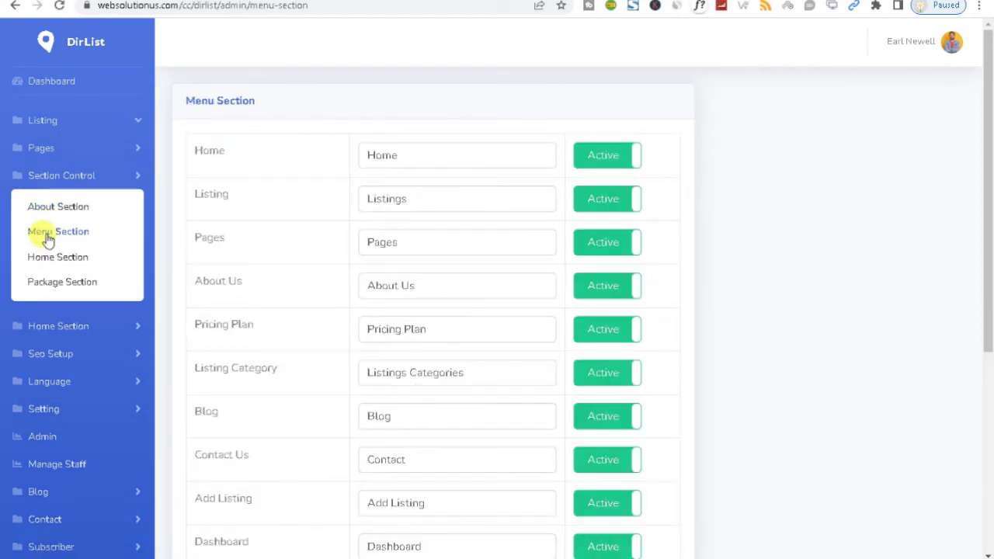
{"action": "left_click_drag", "start_coordinate": [988, 343], "coordinate": [988, 548]}
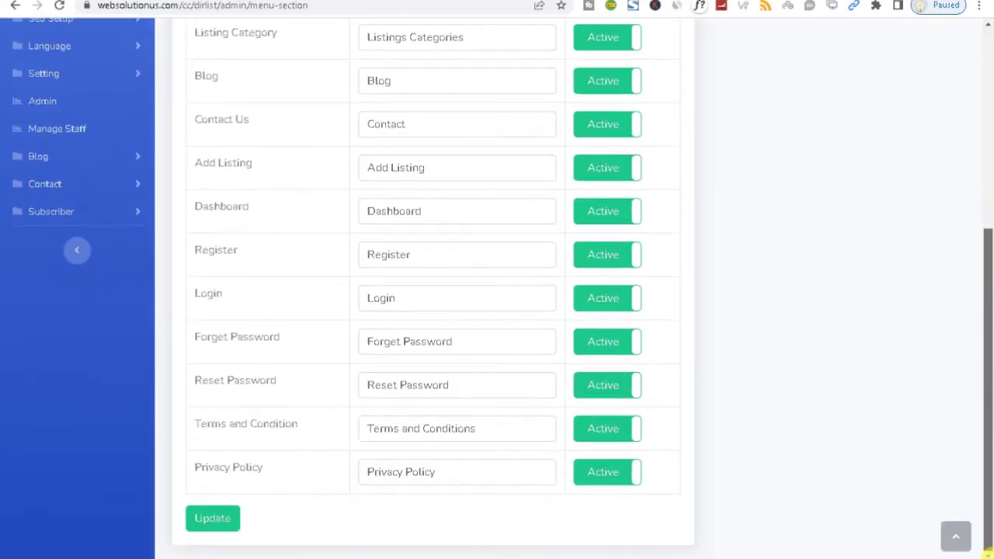
{"action": "scroll", "coordinate": [932, 349], "scroll_direction": "up", "scroll_amount": 5}
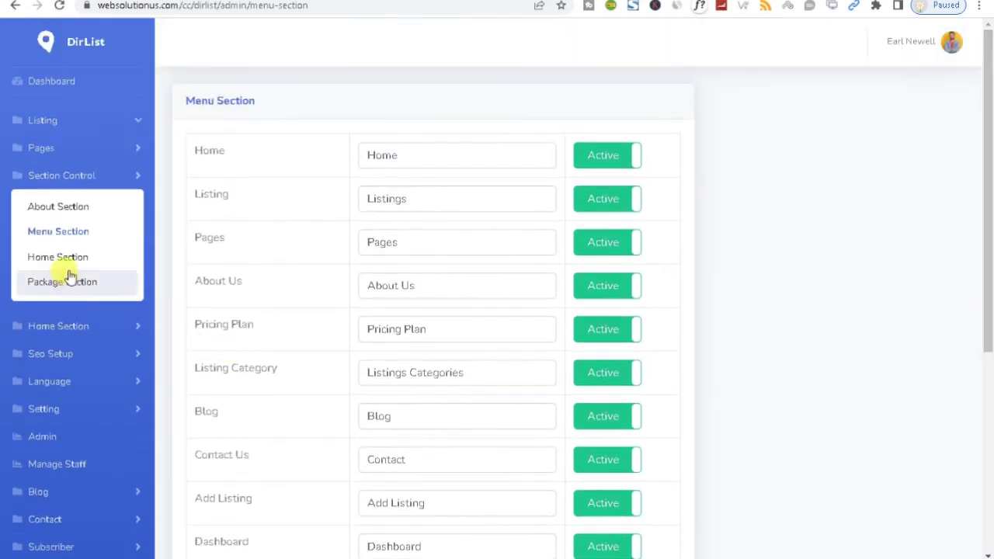
Check the Home Section's Feature, Category, Location and Listings tabs, then open Package Section
{"action": "left_click", "coordinate": [62, 266]}
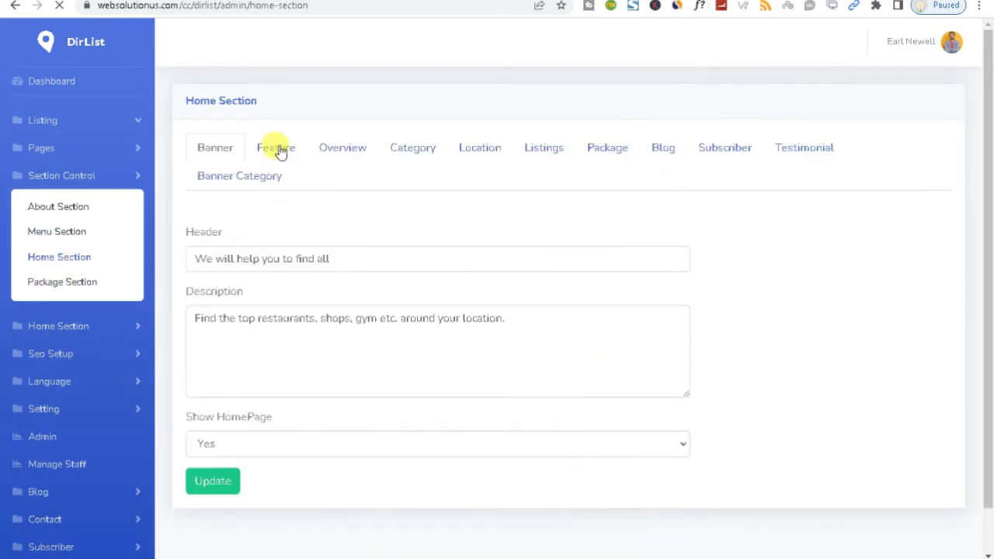
{"action": "left_click", "coordinate": [278, 148]}
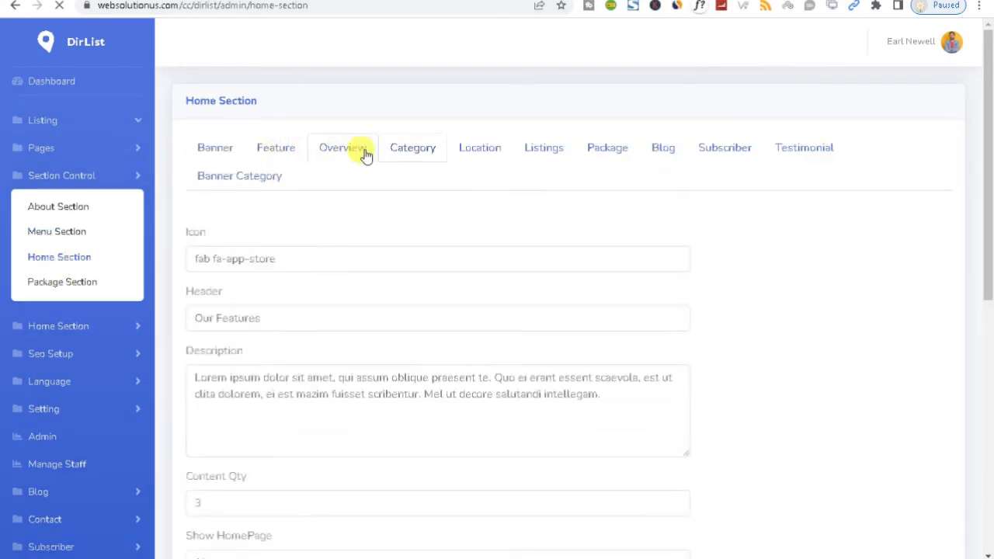
{"action": "left_click", "coordinate": [421, 154]}
{"action": "left_click", "coordinate": [486, 154]}
{"action": "left_click", "coordinate": [528, 152]}
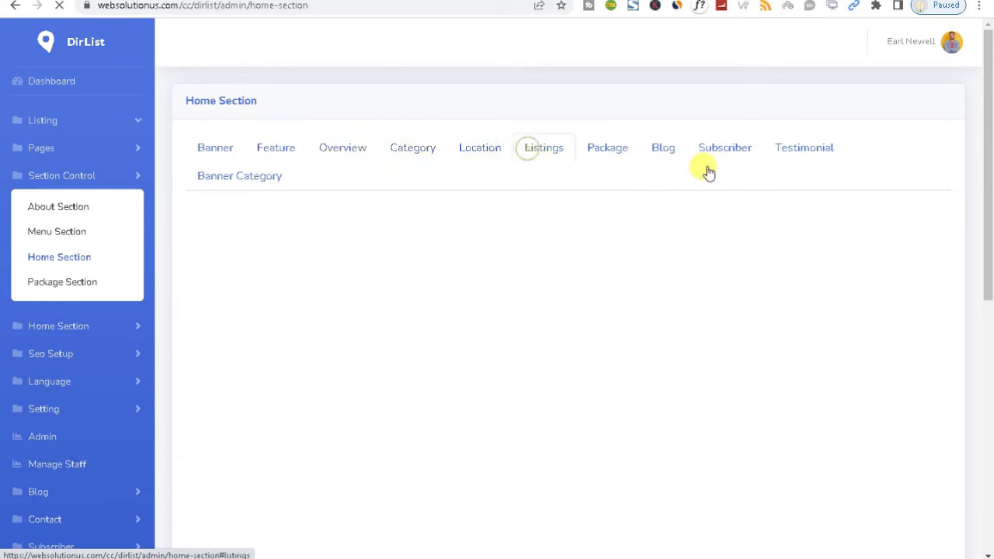
{"action": "left_click", "coordinate": [63, 283]}
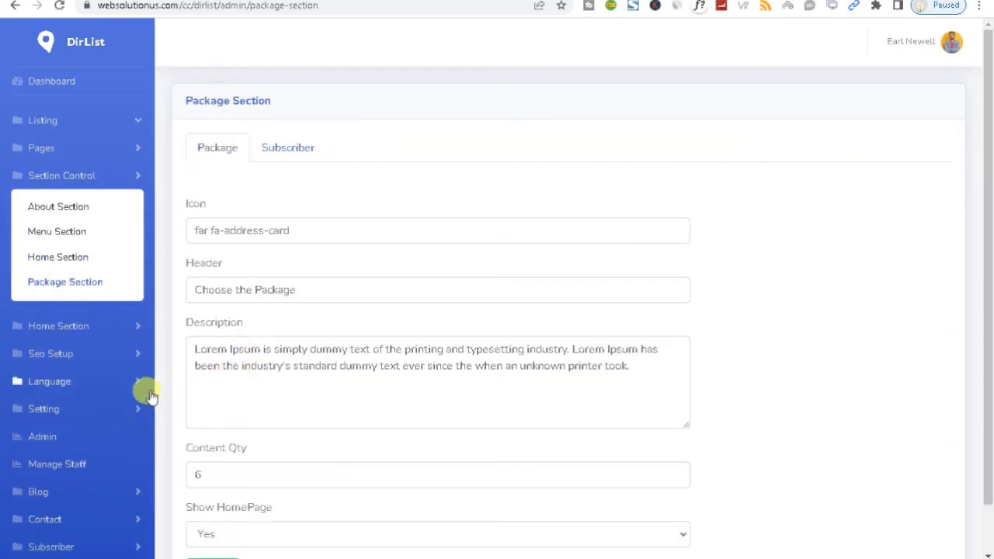
View the Home Section's Banner Section settings and the Partner logos table
{"action": "left_click", "coordinate": [118, 326]}
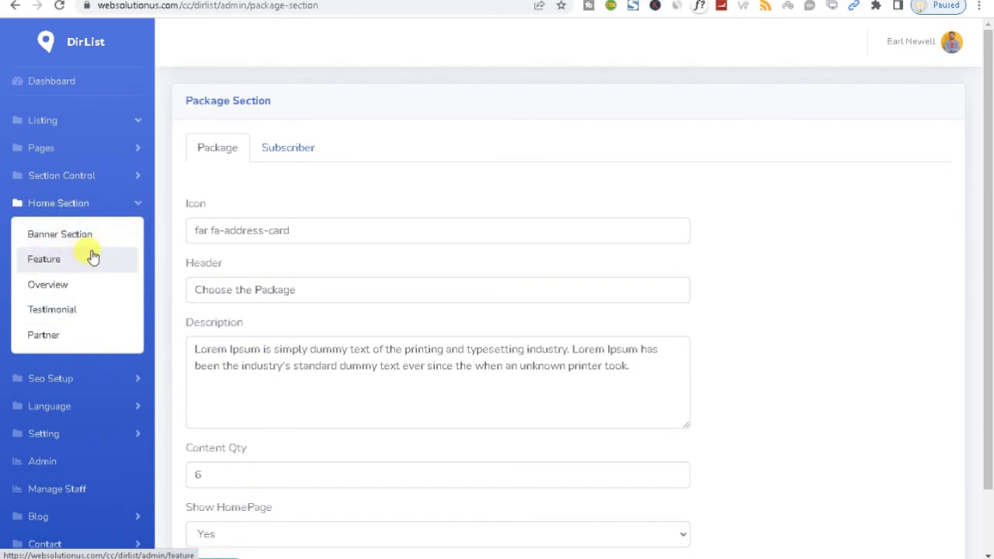
{"action": "left_click", "coordinate": [66, 239]}
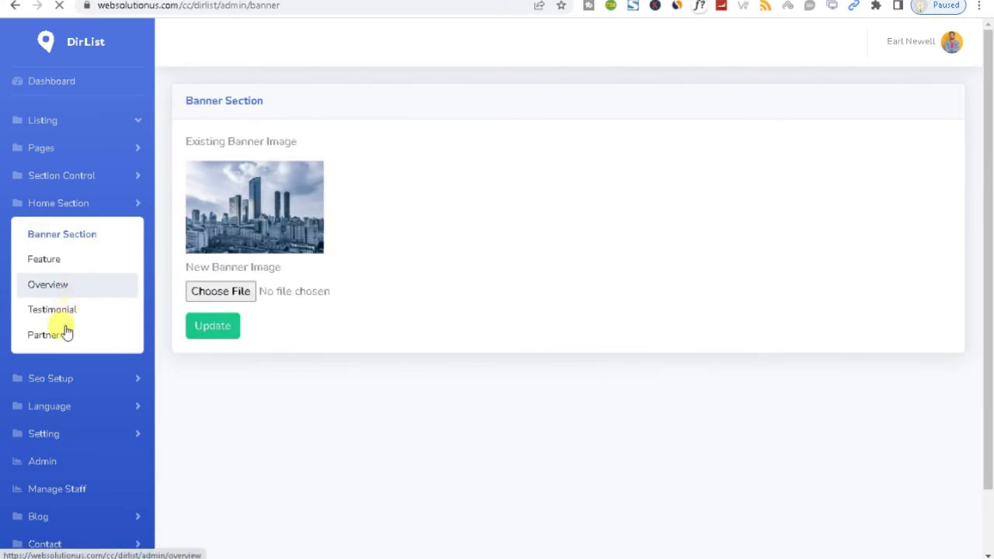
{"action": "left_click", "coordinate": [61, 341]}
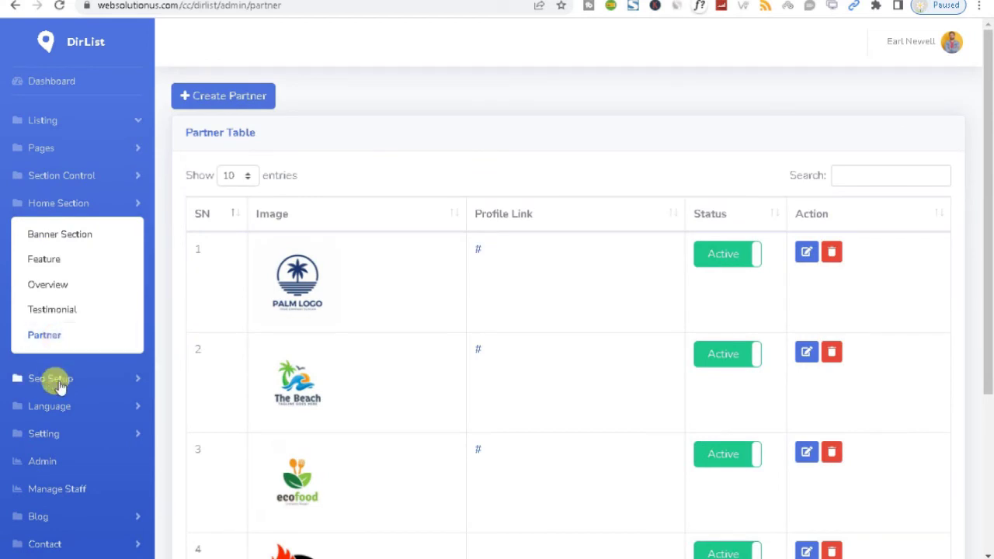
Expand Seo Setup and Language, scroll the Website Language labels, then open Validation Language
{"action": "left_click", "coordinate": [60, 379]}
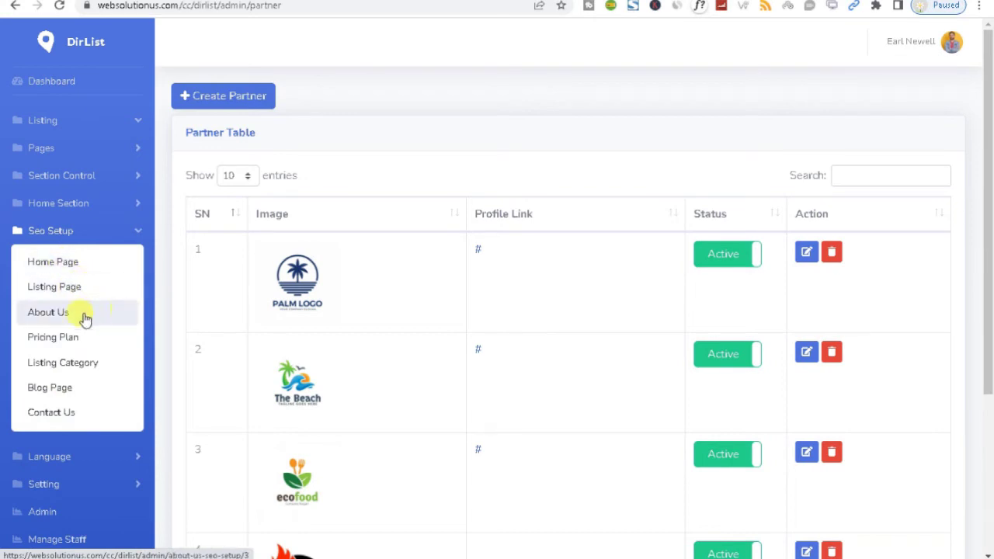
{"action": "left_click", "coordinate": [98, 458]}
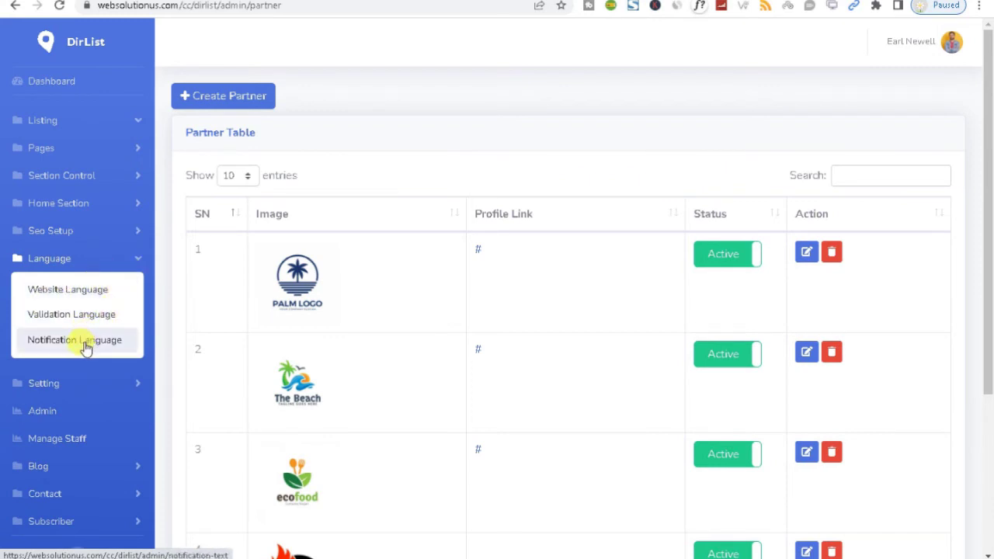
{"action": "left_click", "coordinate": [95, 297]}
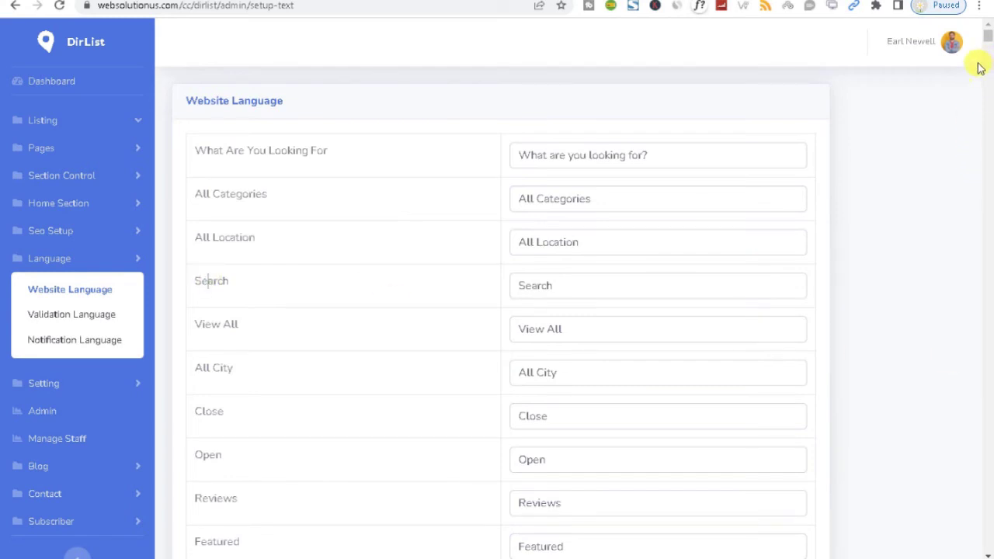
{"action": "mouse_move", "coordinate": [987, 36]}
{"action": "left_mouse_down"}
{"action": "mouse_move", "coordinate": [952, 556]}
{"action": "mouse_move", "coordinate": [979, 9]}
{"action": "mouse_move", "coordinate": [977, 24]}
{"action": "left_mouse_up"}
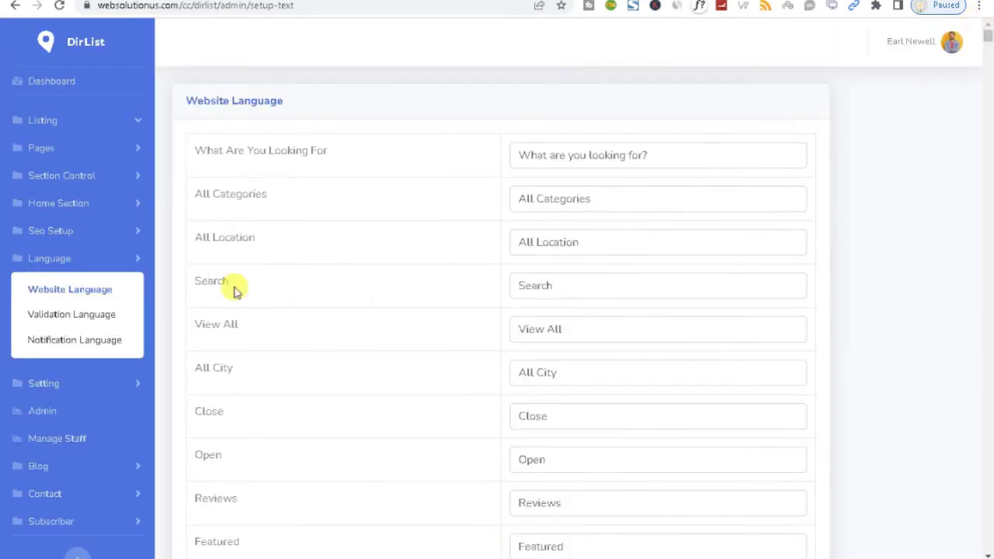
{"action": "left_click", "coordinate": [60, 323]}
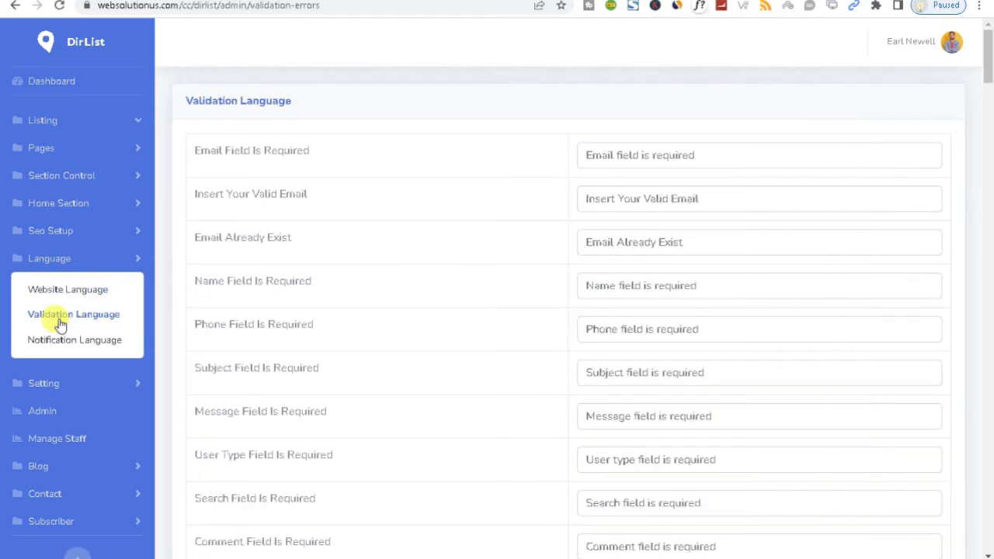
Review the Notification Language messages and the Google Analytic Option settings
{"action": "left_click", "coordinate": [68, 339]}
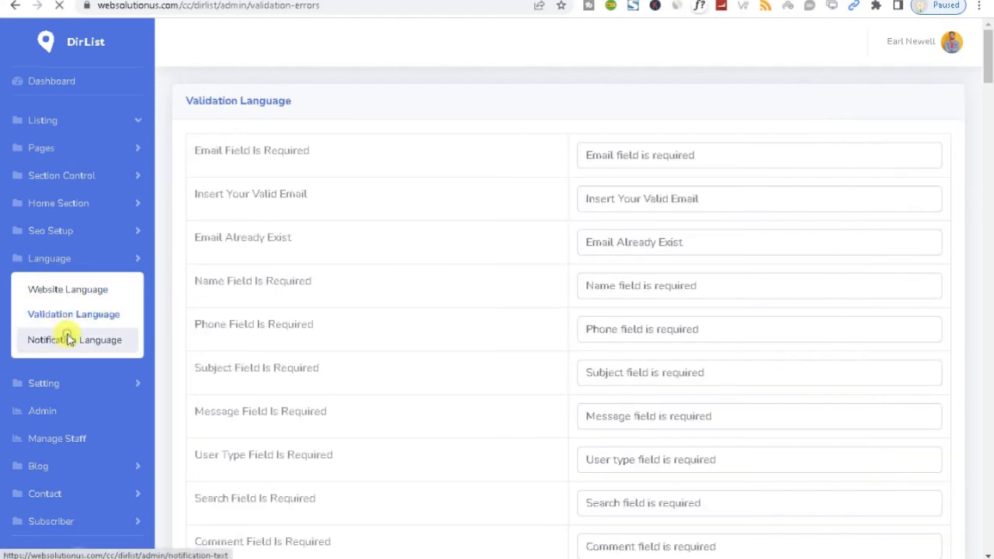
{"action": "left_click", "coordinate": [65, 385]}
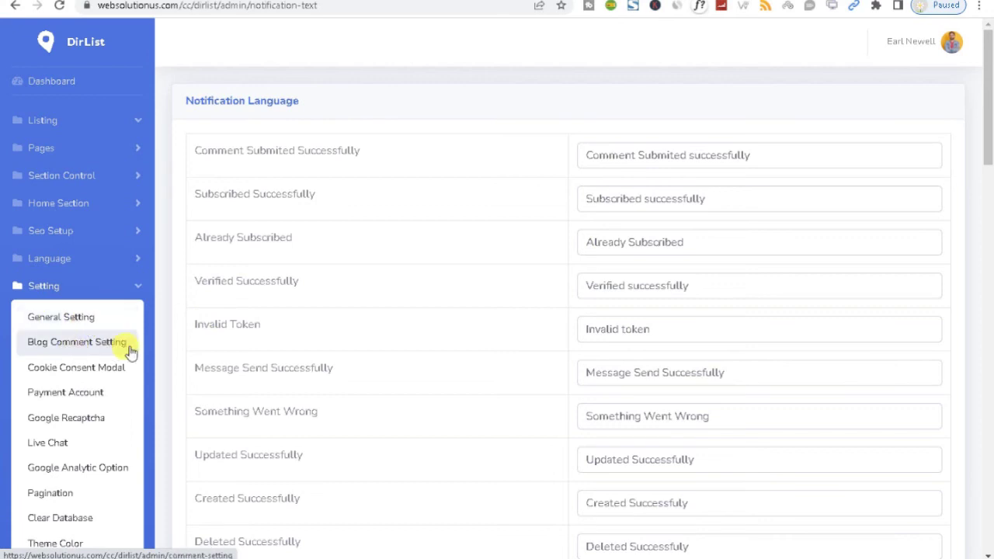
{"action": "left_click", "coordinate": [85, 400]}
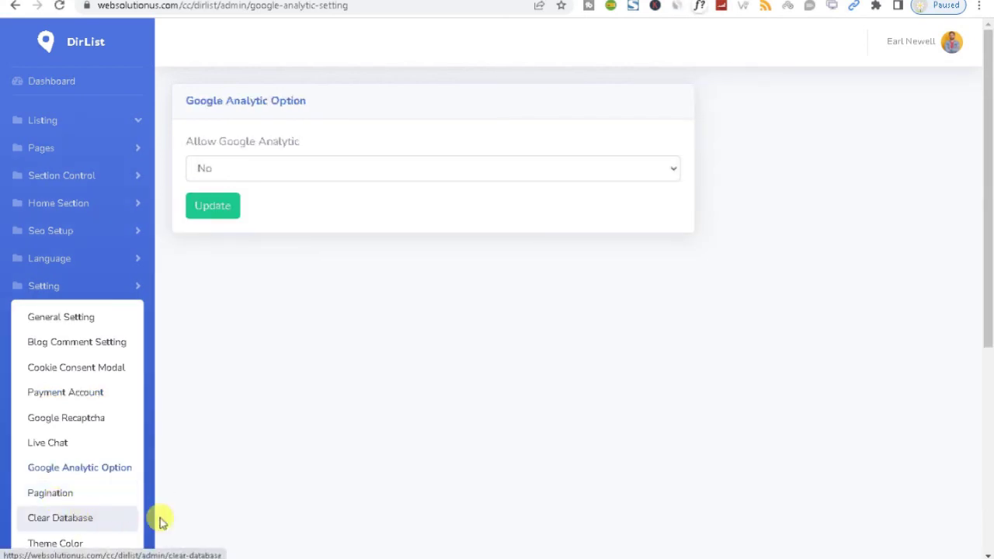
{"action": "left_click_drag", "start_coordinate": [985, 277], "coordinate": [990, 361]}
View the Clear Database page and the Theme Color settings
{"action": "left_click", "coordinate": [49, 389]}
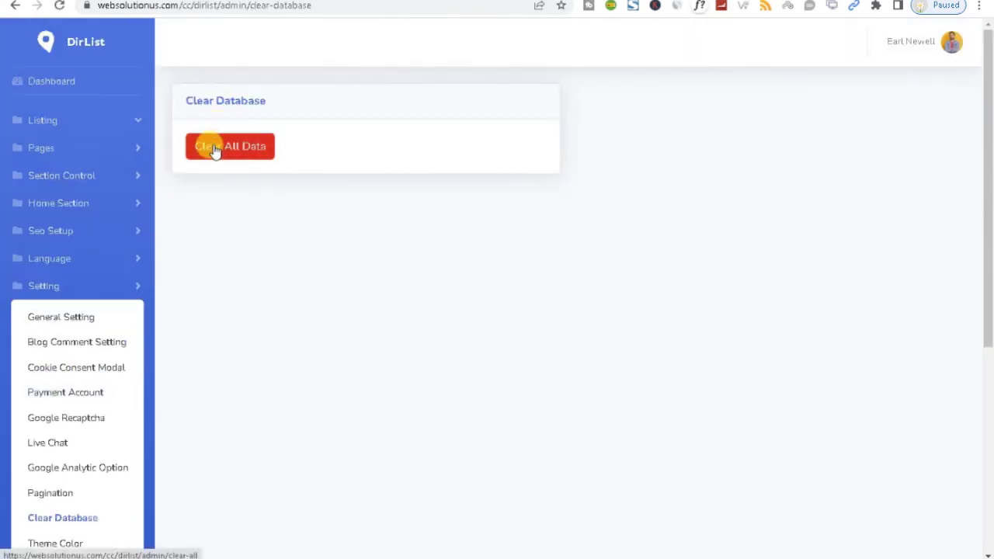
{"action": "scroll", "coordinate": [990, 330], "scroll_direction": "down", "scroll_amount": 3}
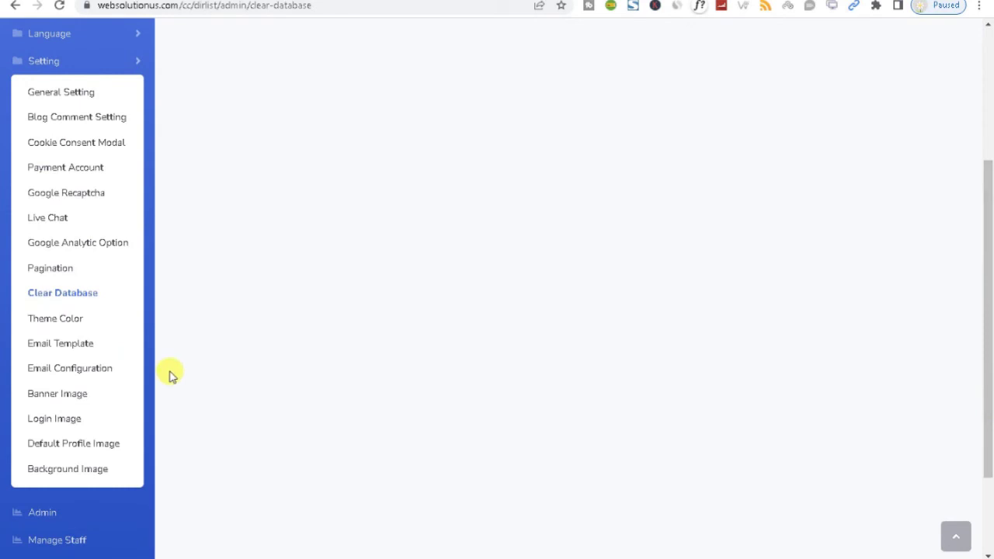
{"action": "left_click", "coordinate": [67, 318]}
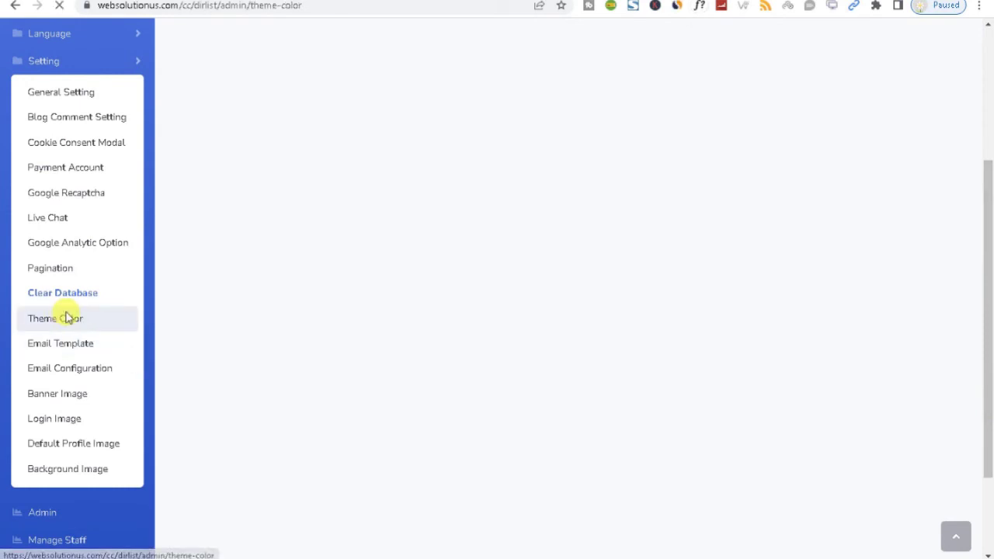
{"action": "left_click_drag", "start_coordinate": [990, 260], "coordinate": [987, 405]}
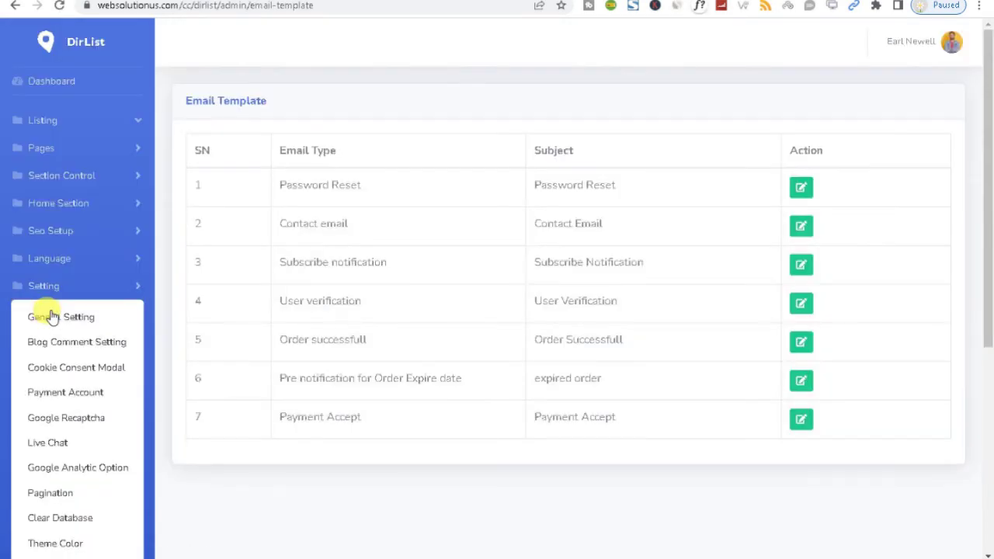
In General Setting, check the $ currency and currency list, keeping text direction LTR
{"action": "left_click", "coordinate": [50, 316]}
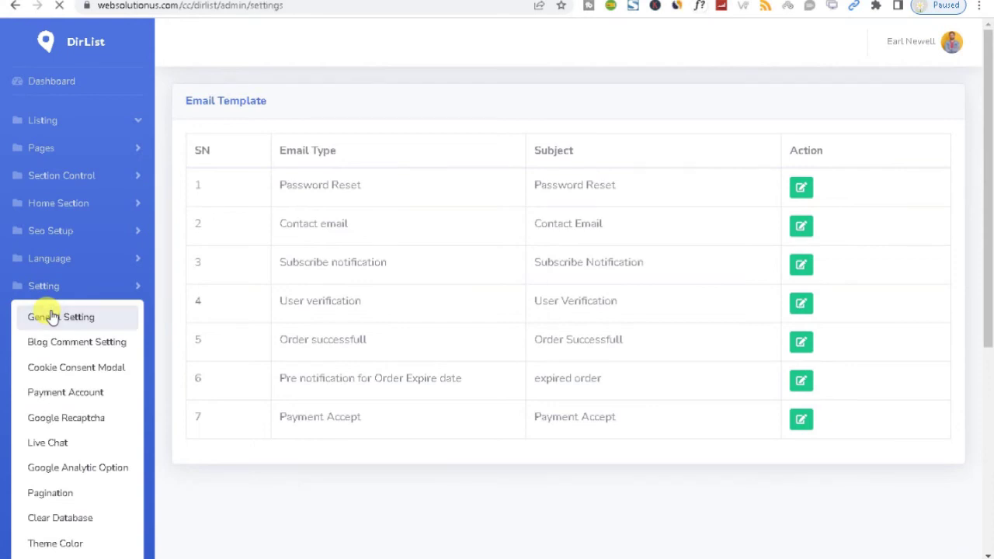
{"action": "left_click_drag", "start_coordinate": [987, 224], "coordinate": [990, 497]}
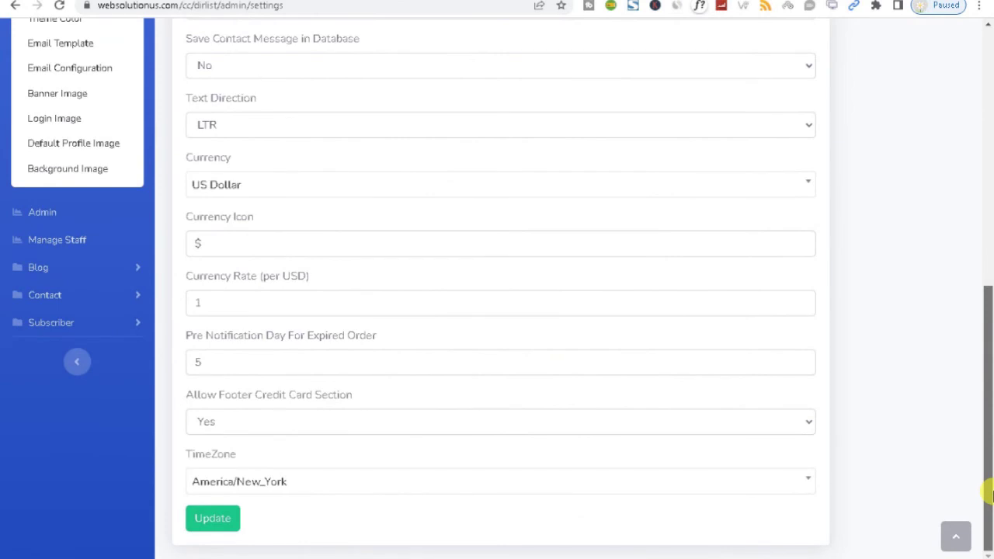
{"action": "left_click", "coordinate": [262, 243]}
{"action": "double_click", "coordinate": [240, 245]}
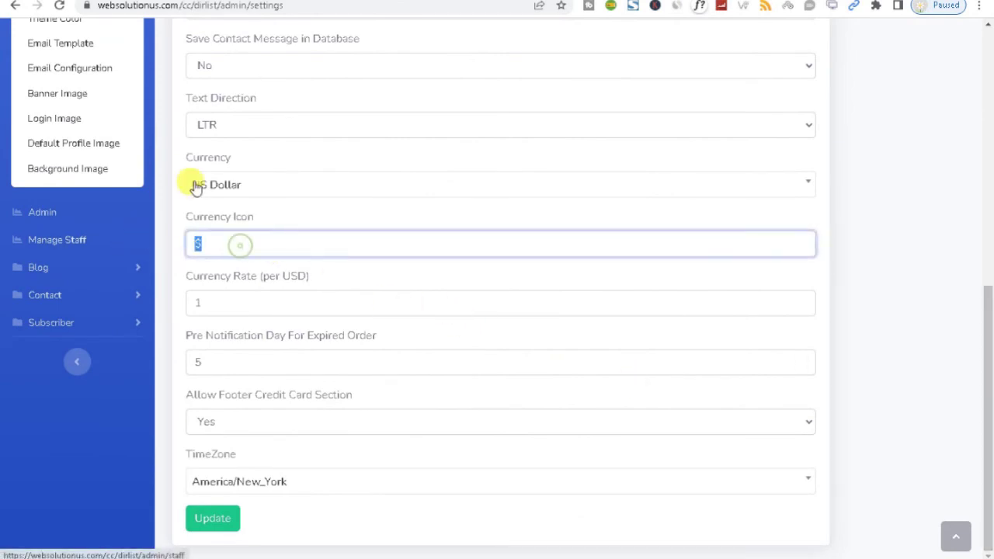
{"action": "left_click", "coordinate": [194, 188]}
{"action": "left_click", "coordinate": [230, 120]}
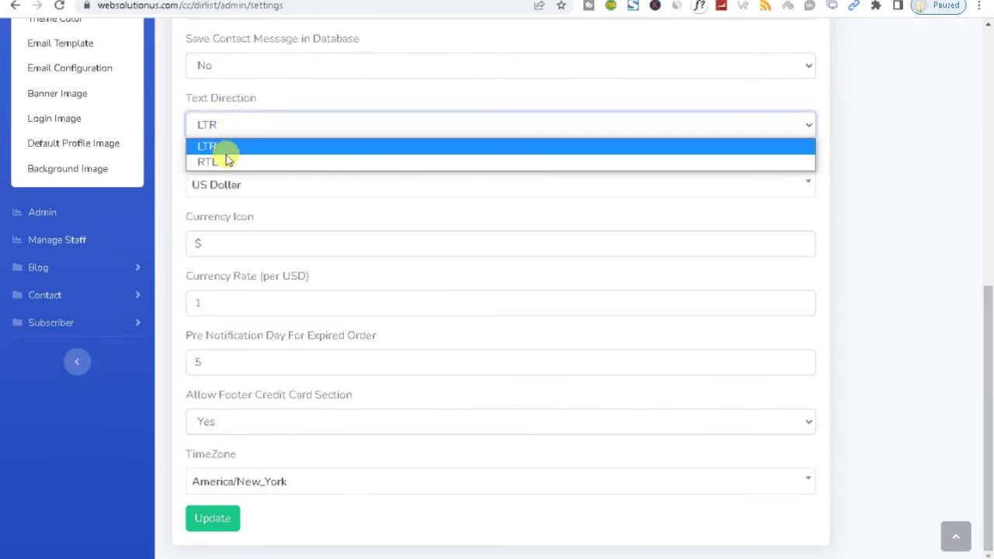
{"action": "left_click", "coordinate": [183, 105]}
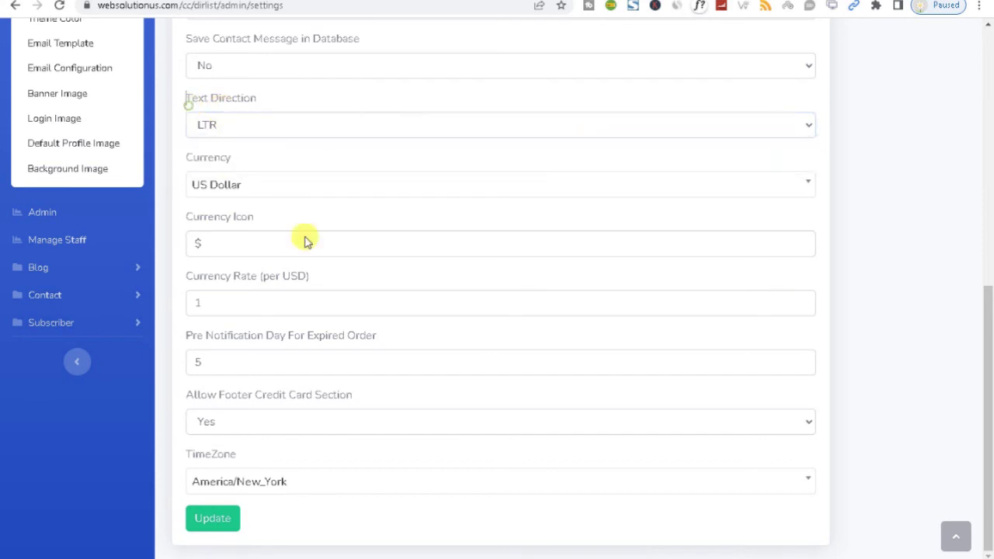
{"action": "left_click_drag", "start_coordinate": [990, 485], "coordinate": [983, 337]}
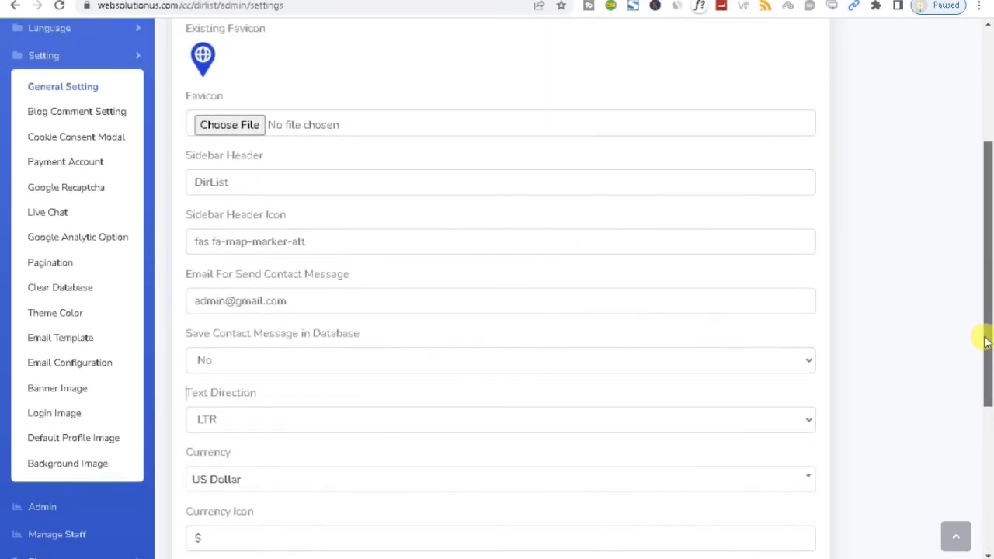
Review the Banner Image and Background Image settings, then open the Admin table
{"action": "left_click", "coordinate": [64, 394]}
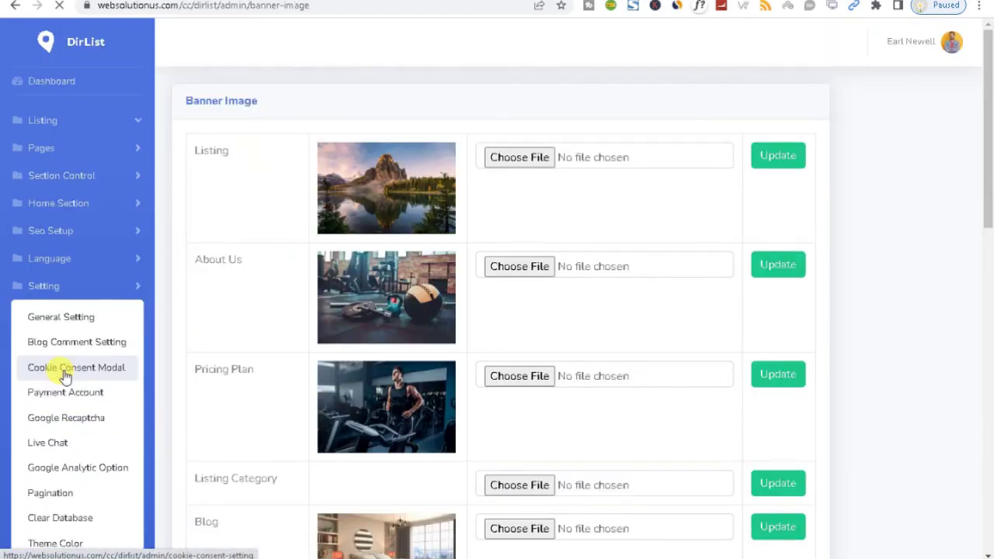
{"action": "left_click_drag", "start_coordinate": [989, 146], "coordinate": [978, 262]}
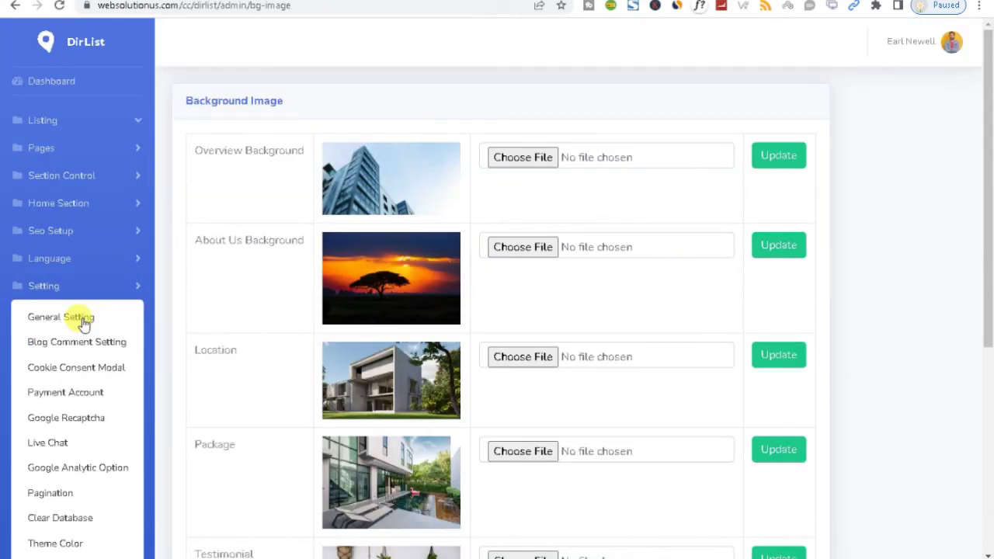
{"action": "left_click_drag", "start_coordinate": [984, 288], "coordinate": [985, 488]}
{"action": "left_click", "coordinate": [41, 392]}
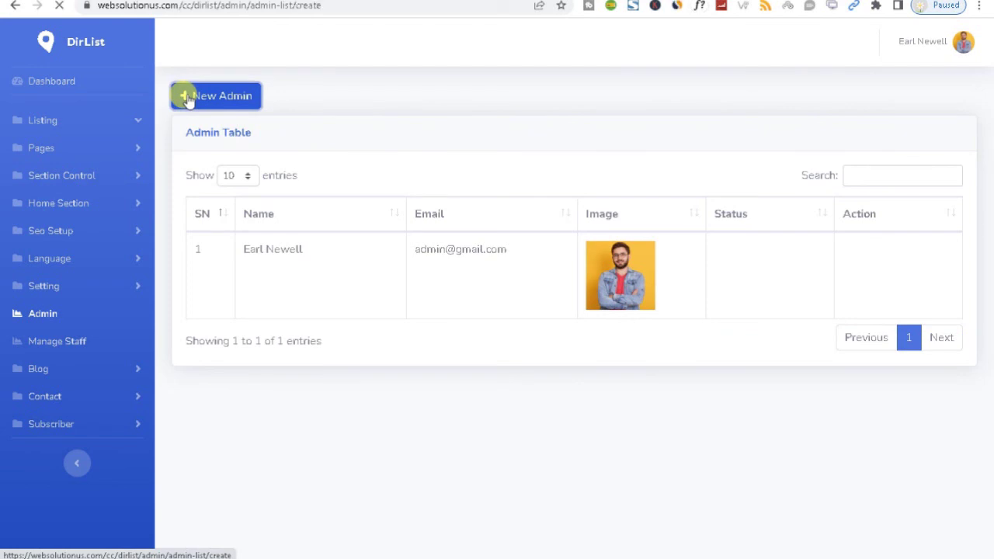
Keep the status as Active, then view the staff list and the Create Staff form
{"action": "left_click", "coordinate": [222, 380]}
{"action": "left_click", "coordinate": [328, 445]}
{"action": "left_click", "coordinate": [66, 341]}
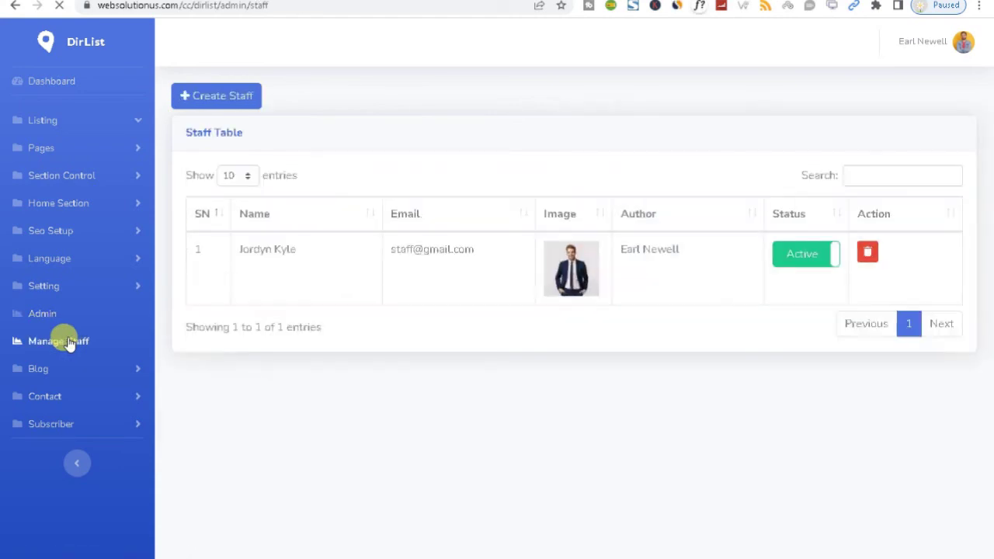
{"action": "left_click", "coordinate": [206, 105]}
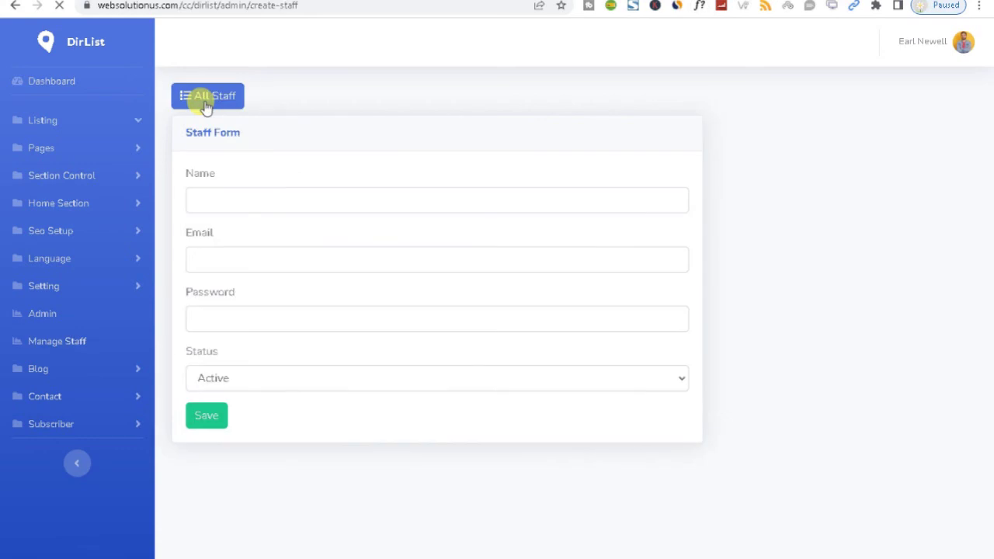
Open the empty Contact Message table and expand the Subscriber, Home Section, Section Control and Listing menus
{"action": "left_click", "coordinate": [114, 399]}
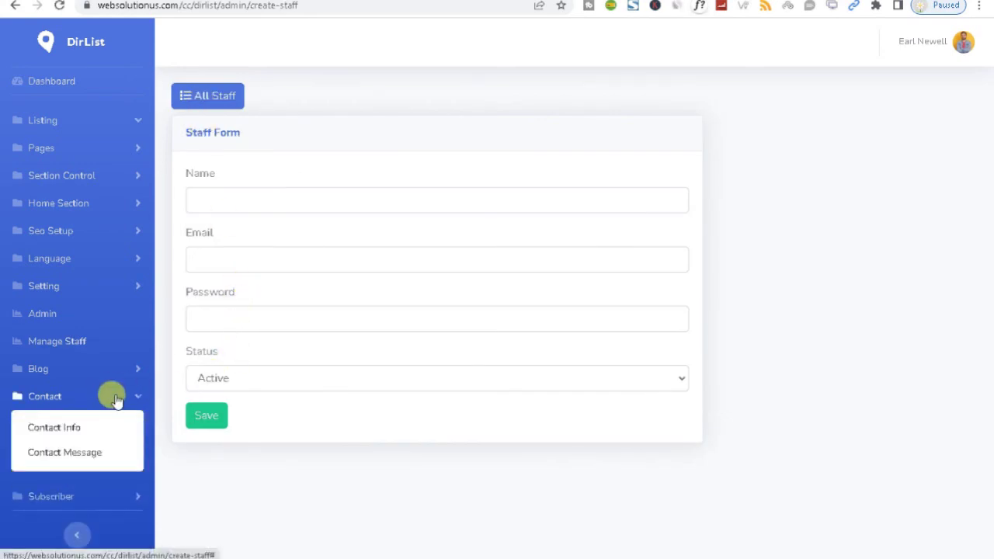
{"action": "left_click", "coordinate": [108, 455]}
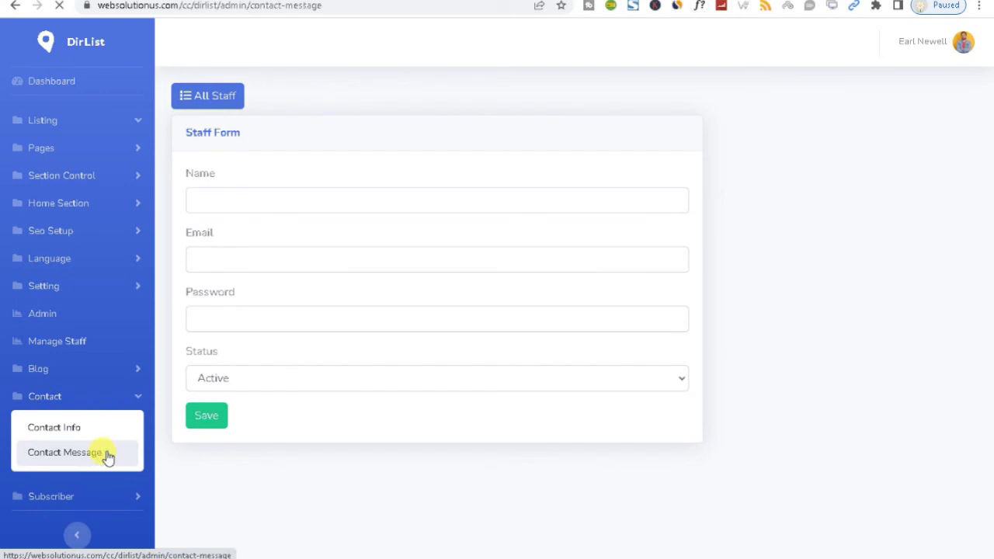
{"action": "left_click", "coordinate": [113, 494]}
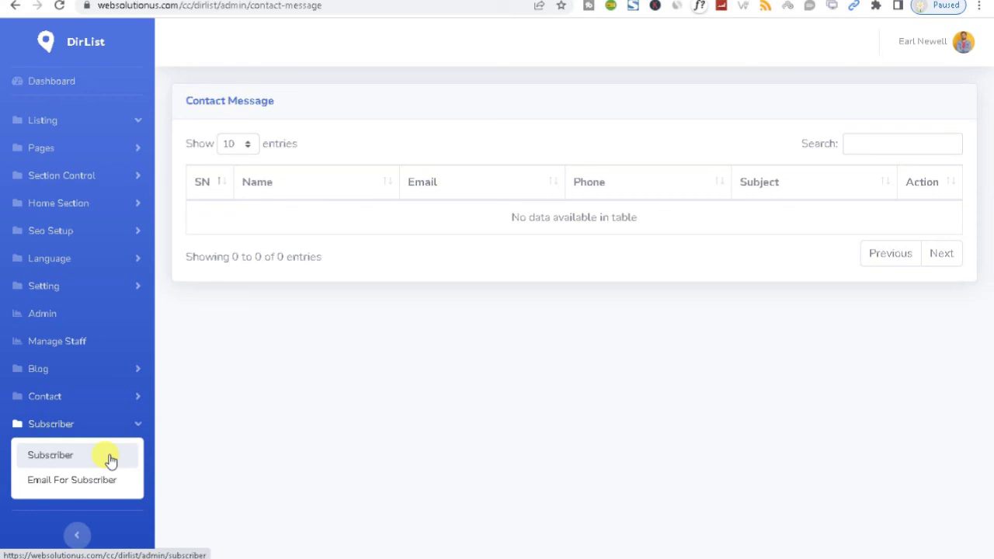
{"action": "left_click", "coordinate": [122, 202]}
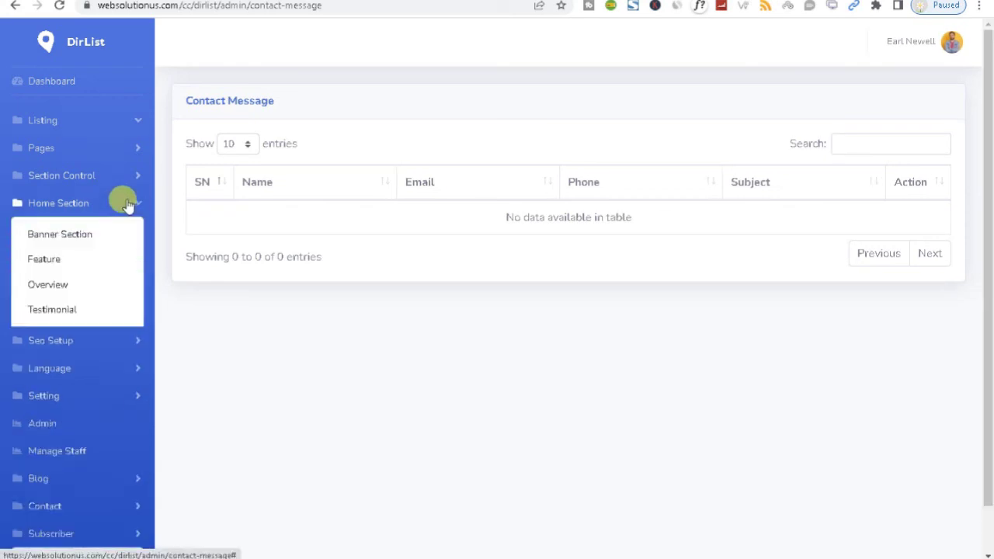
{"action": "left_click", "coordinate": [95, 177]}
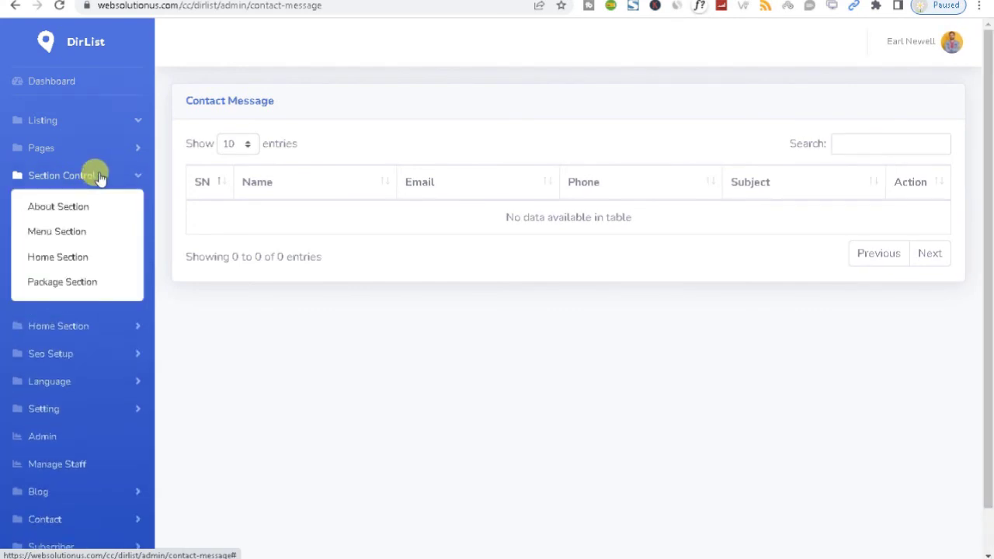
{"action": "left_click", "coordinate": [81, 127]}
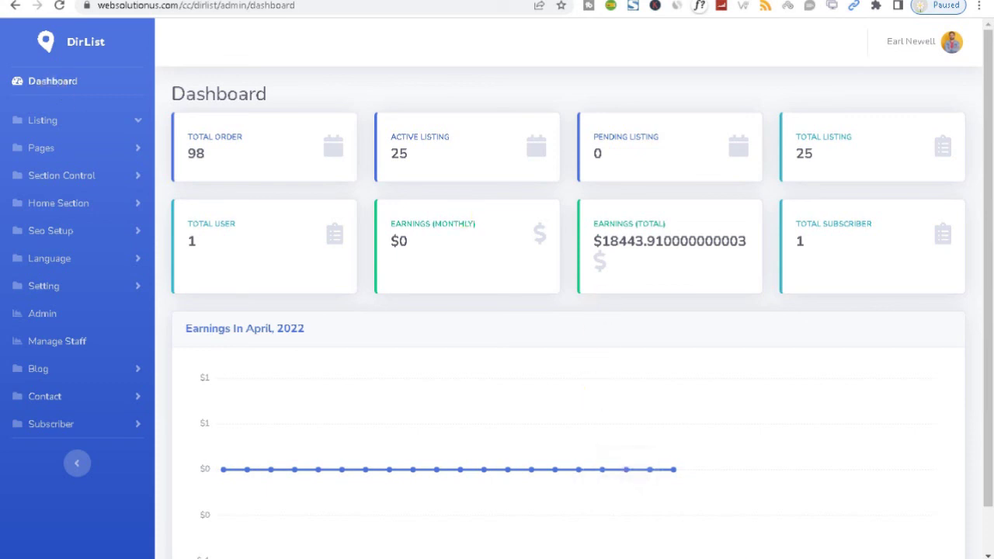
Check the staff login e-mail in the Document2 demo notes, then return to the DirList dashboard
{"action": "mouse_move", "coordinate": [750, 536]}
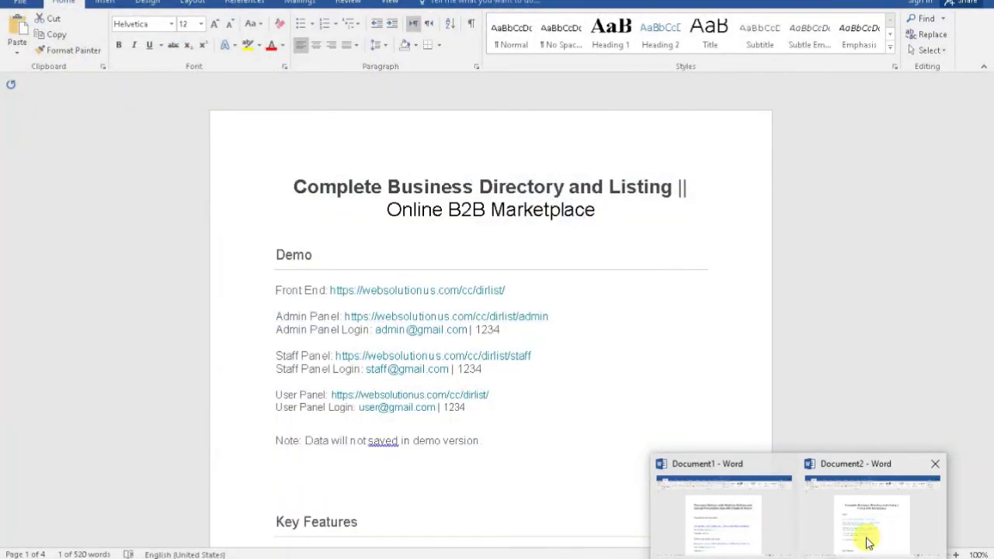
{"action": "left_click", "coordinate": [868, 544]}
{"action": "mouse_move", "coordinate": [989, 166]}
{"action": "left_mouse_down"}
{"action": "mouse_move", "coordinate": [992, 299]}
{"action": "mouse_move", "coordinate": [988, 181]}
{"action": "left_mouse_up"}
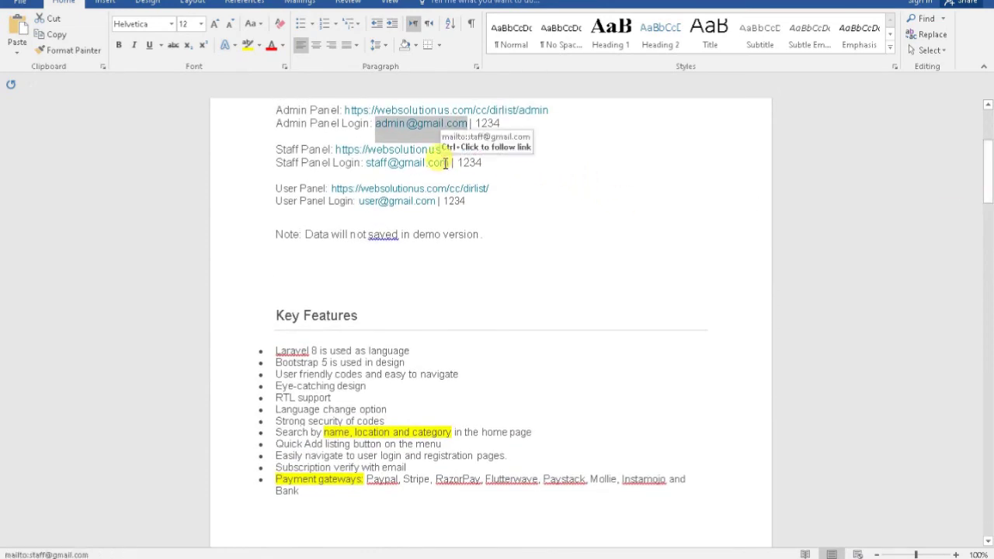
{"action": "mouse_move", "coordinate": [451, 161]}
{"action": "left_mouse_down"}
{"action": "mouse_move", "coordinate": [366, 163]}
{"action": "mouse_move", "coordinate": [451, 163]}
{"action": "left_mouse_up"}
{"action": "left_click", "coordinate": [369, 169]}
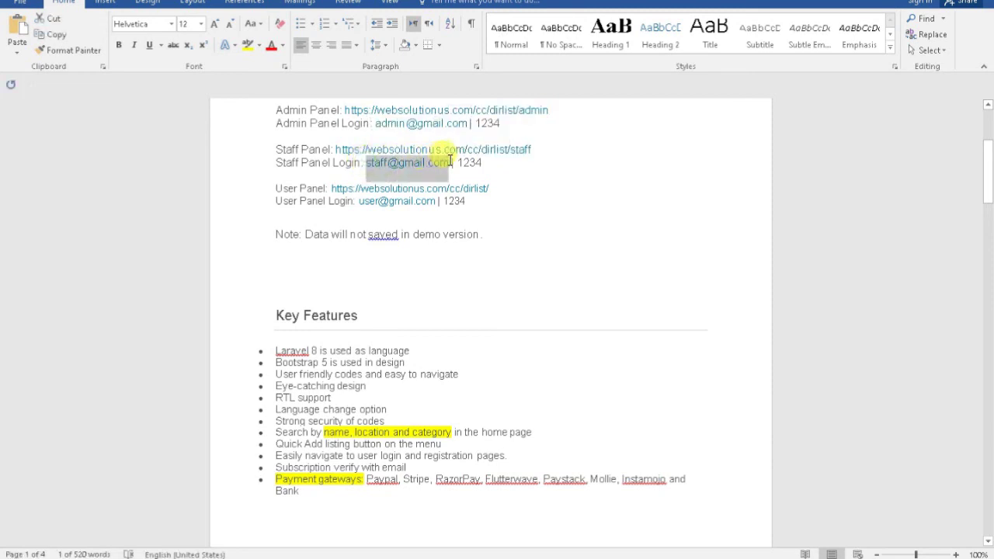
{"action": "left_click", "coordinate": [594, 537]}
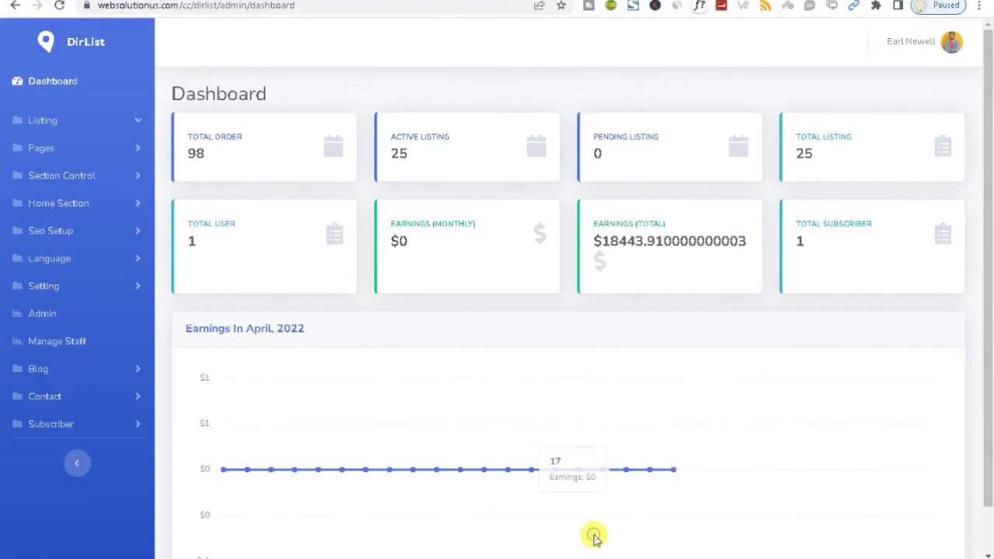
Log out of the admin panel and load the /dirlist/staff address
{"action": "left_click", "coordinate": [949, 42]}
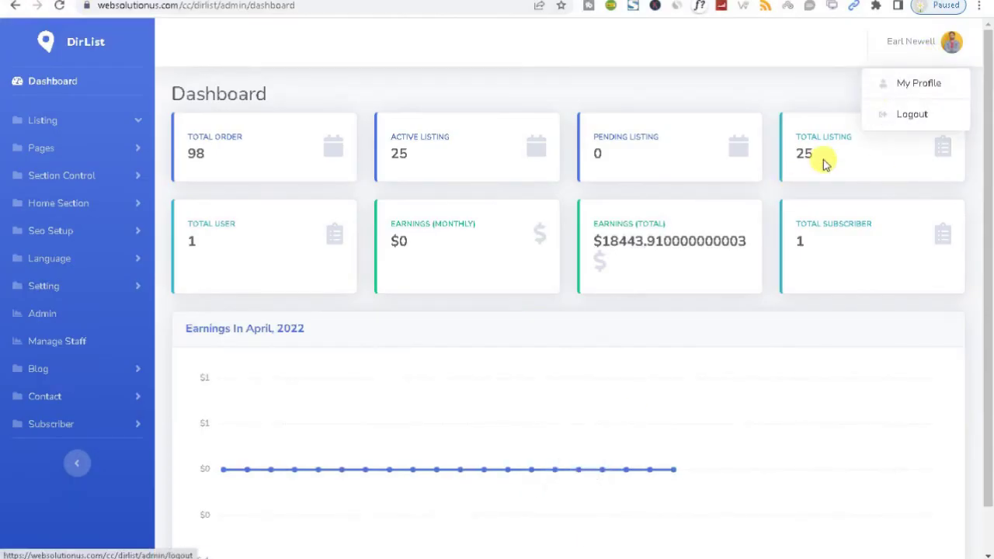
{"action": "left_click", "coordinate": [904, 114]}
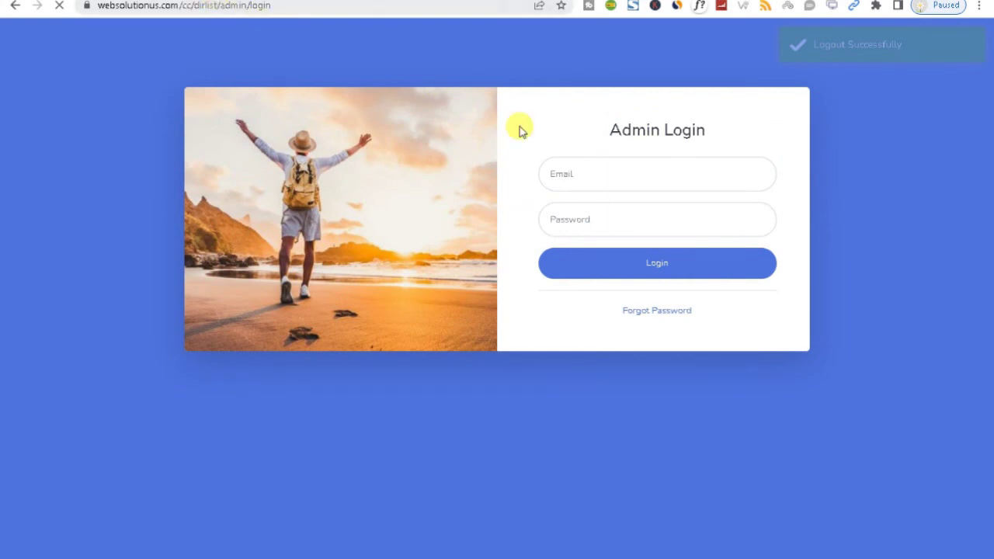
{"action": "left_click_drag", "start_coordinate": [226, 7], "coordinate": [404, 18]}
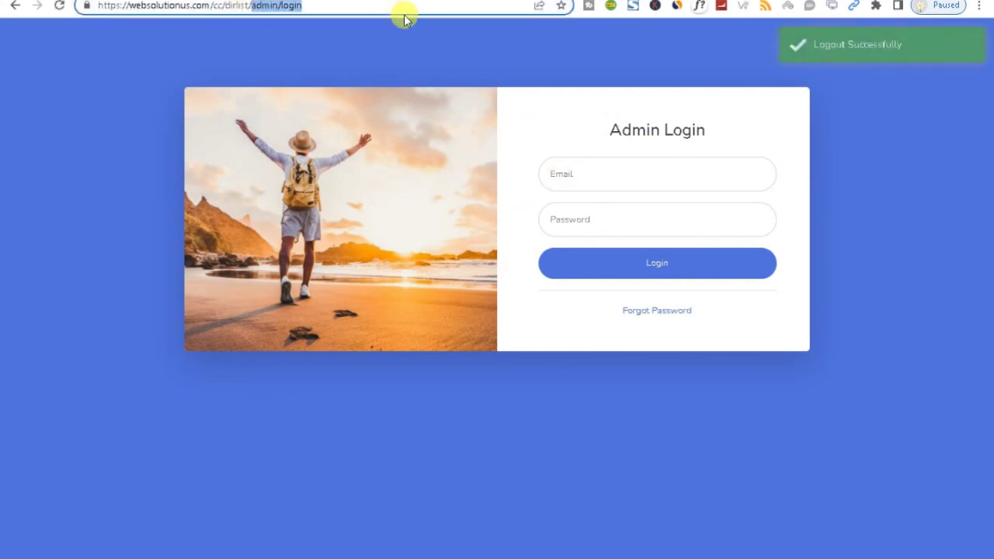
{"action": "key", "text": "BackSpace"}
{"action": "type", "text": "staf"}
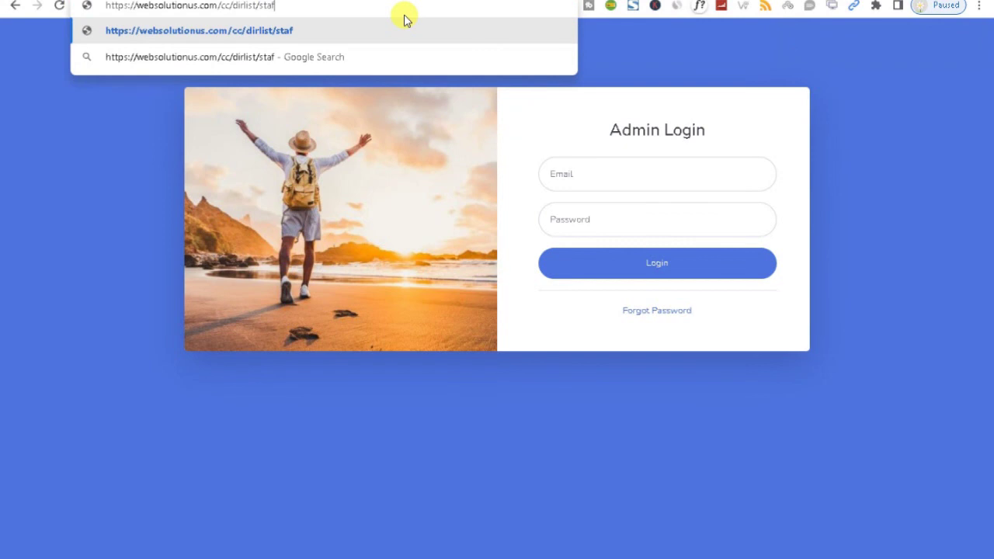
{"action": "type", "text": "f"}
{"action": "key", "text": "Return"}
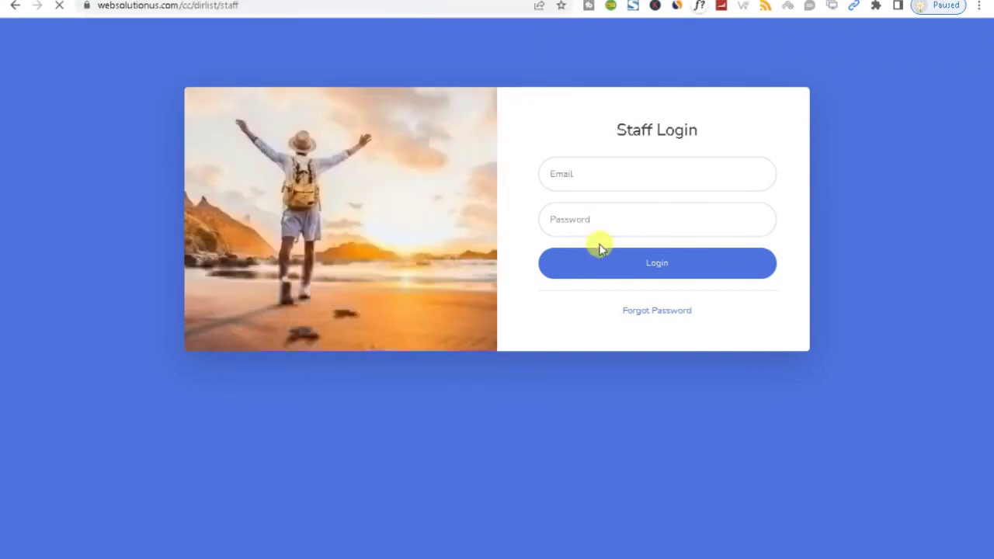
Sign in to the staff panel with the staff demo e-mail and password
{"action": "left_click", "coordinate": [581, 180]}
{"action": "type", "text": "staff@gmail.com"}
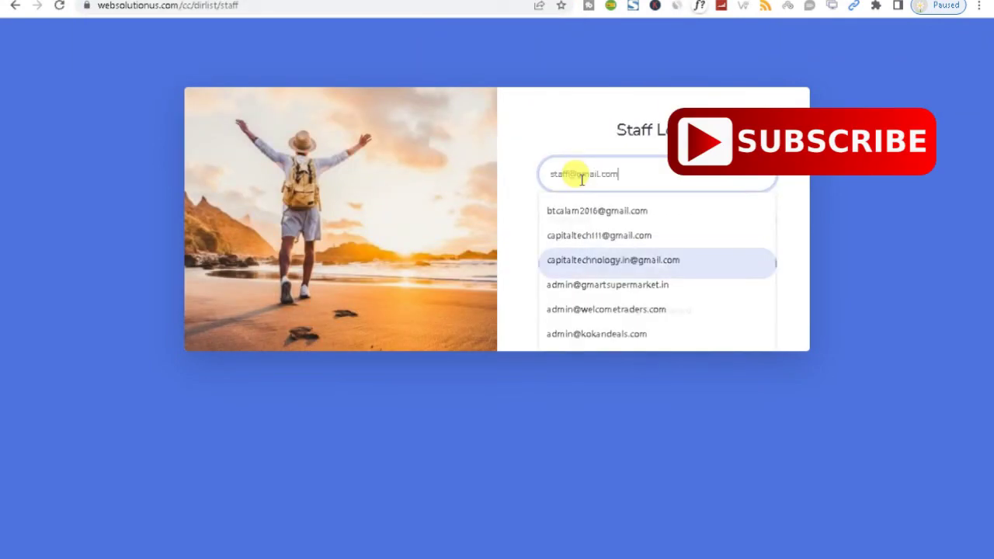
{"action": "left_click", "coordinate": [576, 218]}
{"action": "type", "text": "12345"}
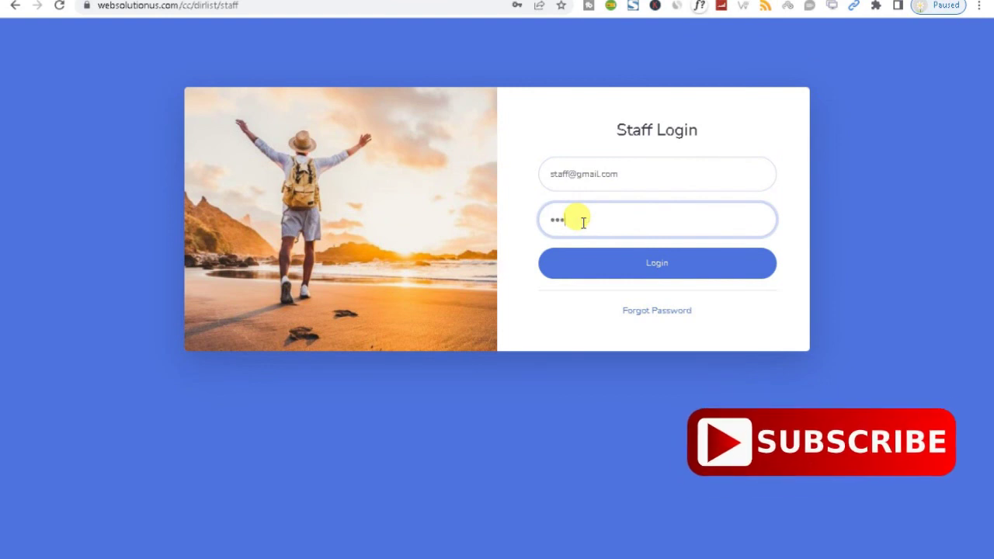
{"action": "key", "text": "Return"}
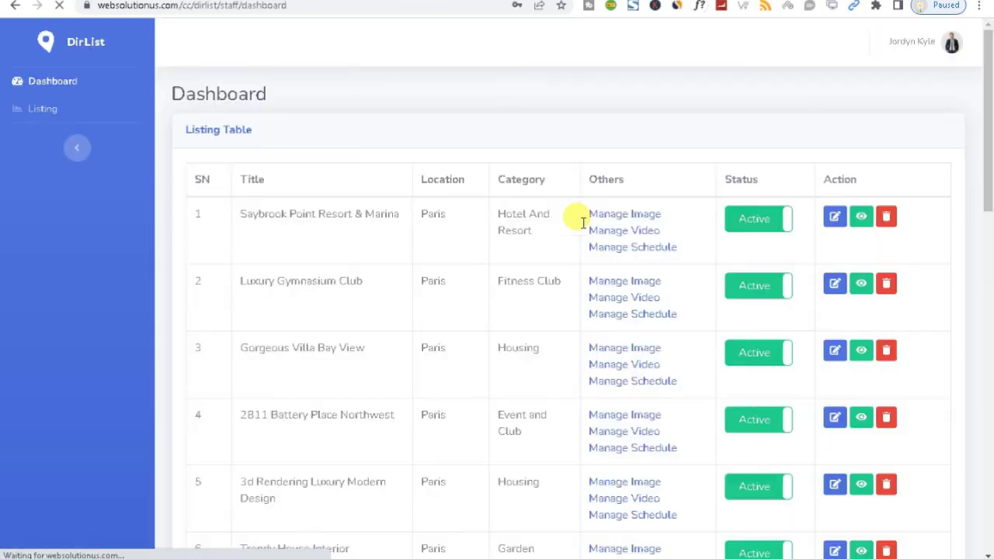
View the first listing's logo and slider images, then return to the Listing table
{"action": "left_click_drag", "start_coordinate": [987, 206], "coordinate": [977, 112]}
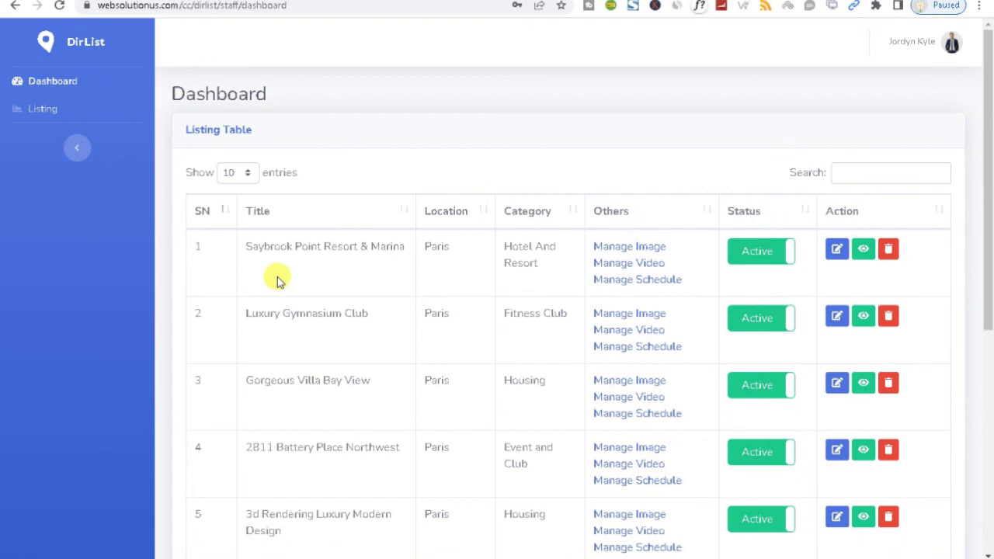
{"action": "left_click", "coordinate": [57, 118]}
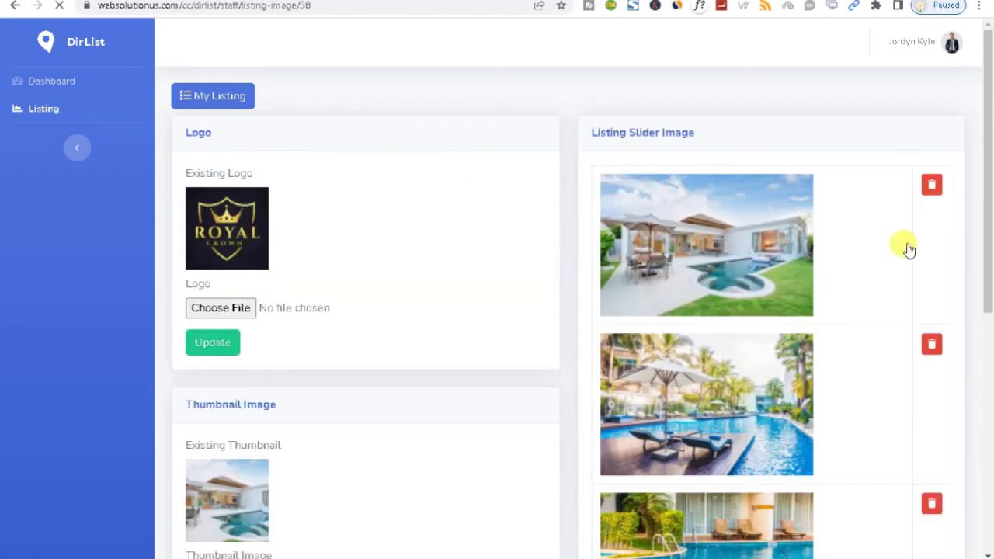
{"action": "scroll", "coordinate": [991, 309], "scroll_direction": "down", "scroll_amount": 1}
{"action": "scroll", "coordinate": [990, 309], "scroll_direction": "down", "scroll_amount": 10}
{"action": "scroll", "coordinate": [985, 262], "scroll_direction": "up", "scroll_amount": 10}
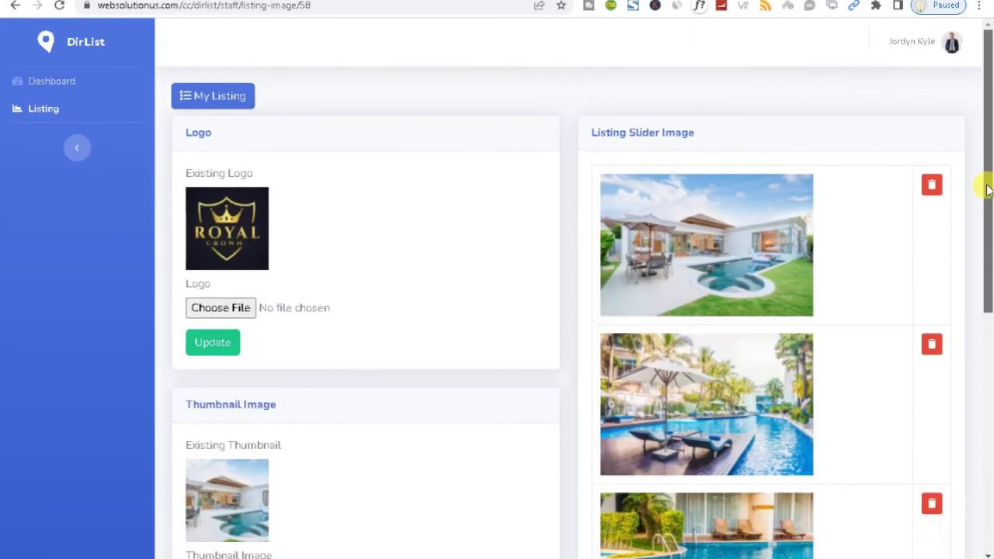
{"action": "left_click", "coordinate": [60, 112]}
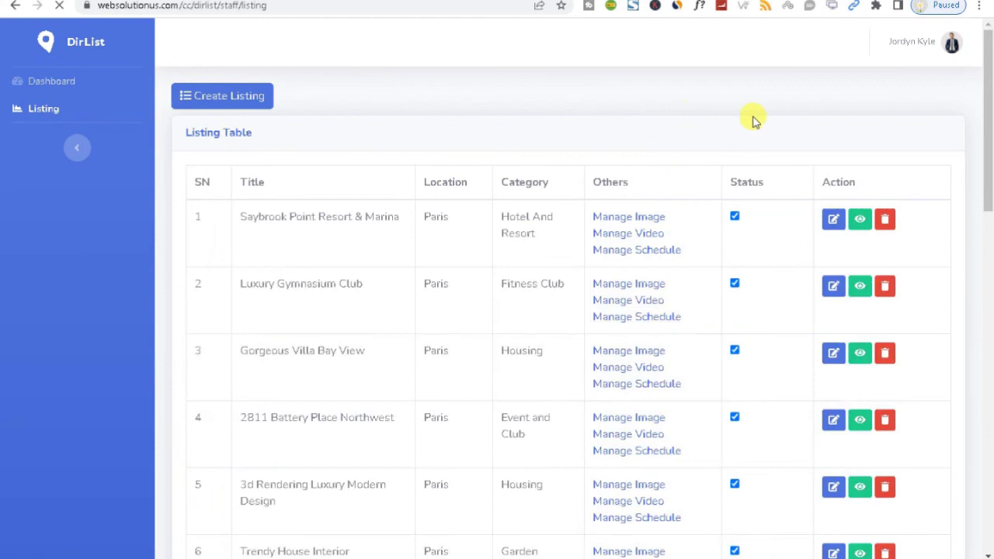
Log out of the staff panel to the Staff Login page
{"action": "left_click", "coordinate": [950, 45]}
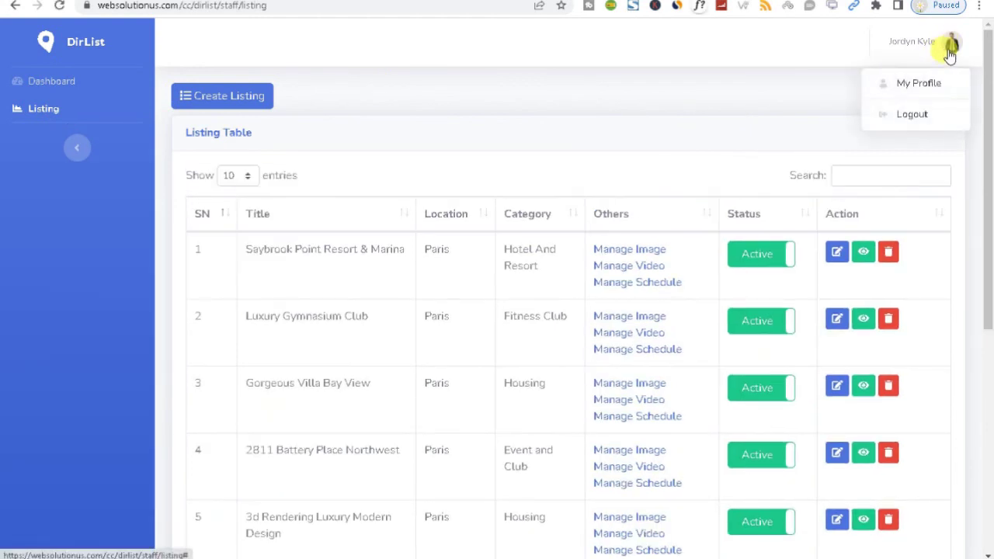
{"action": "left_click", "coordinate": [913, 115]}
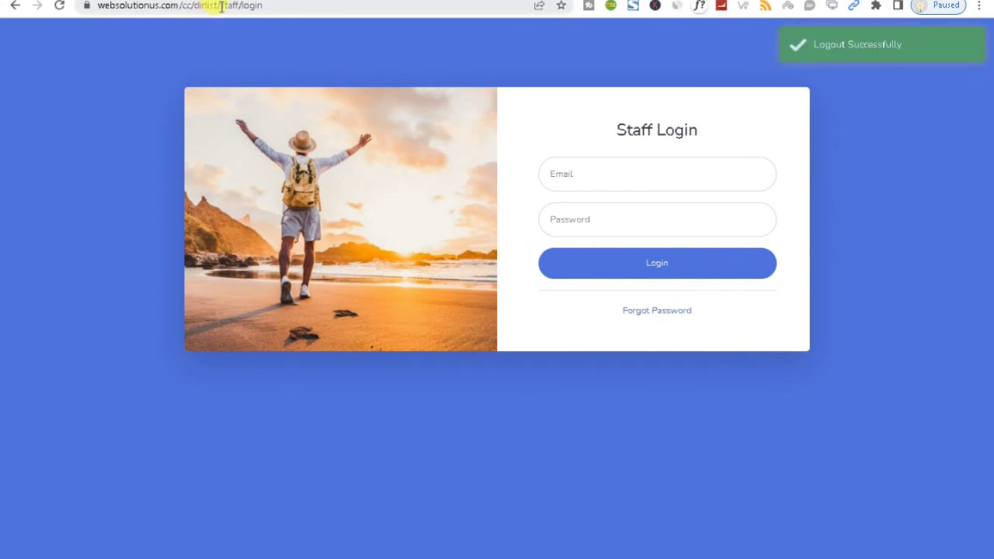
{"action": "left_click_drag", "start_coordinate": [219, 6], "coordinate": [351, 8]}
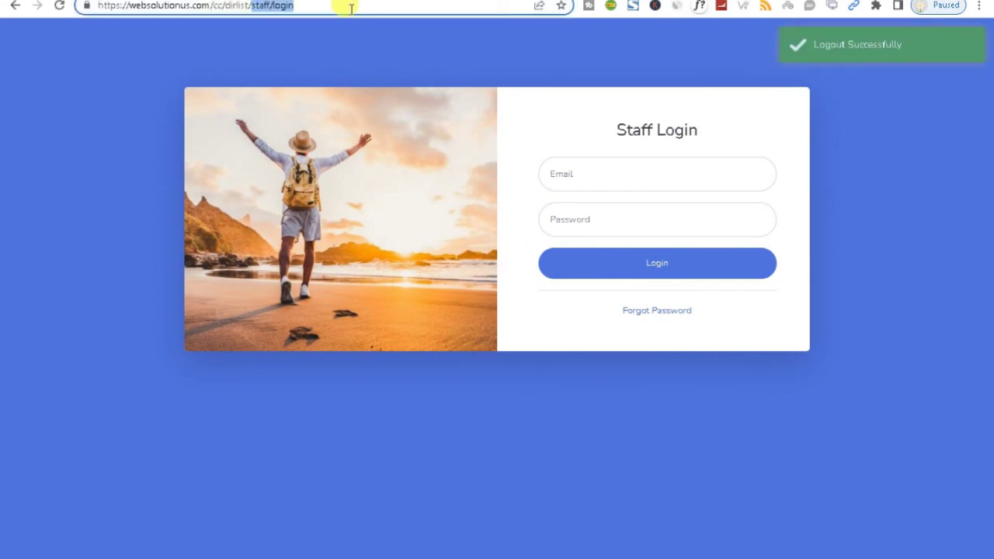
Load the /dirlist homepage and scroll to the location cards and Featured Listing section
{"action": "key", "text": "BackSpace"}
{"action": "key", "text": "BackSpace"}
{"action": "key", "text": "Return"}
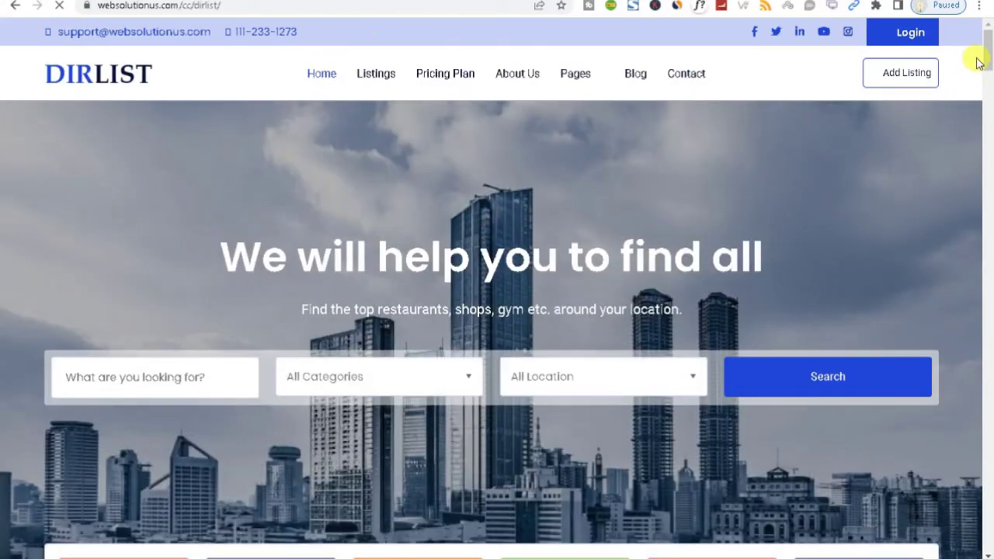
{"action": "left_click_drag", "start_coordinate": [990, 57], "coordinate": [966, 321]}
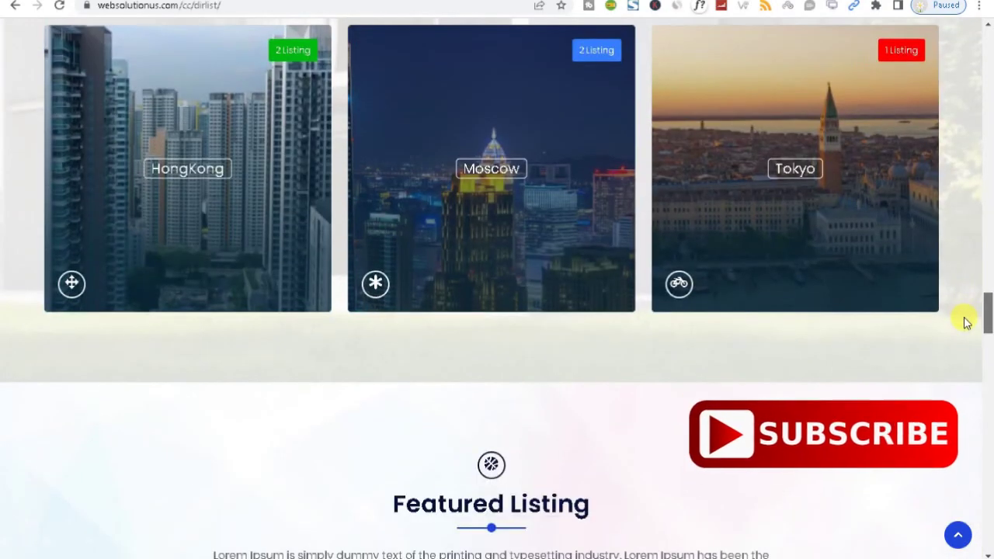